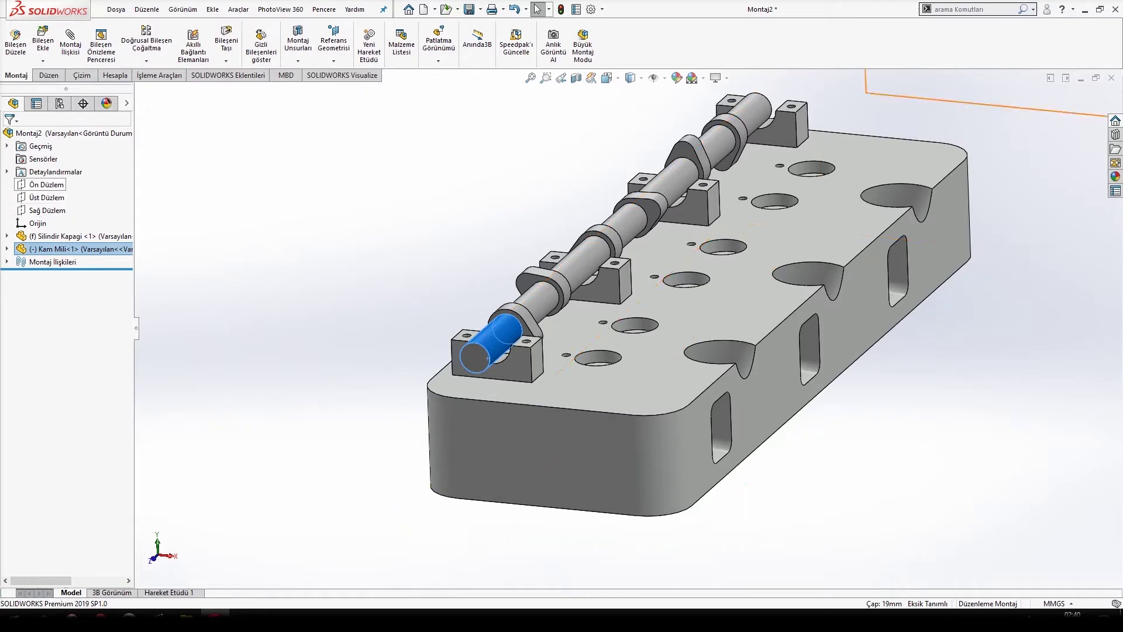
pyautogui.click(7, 236)
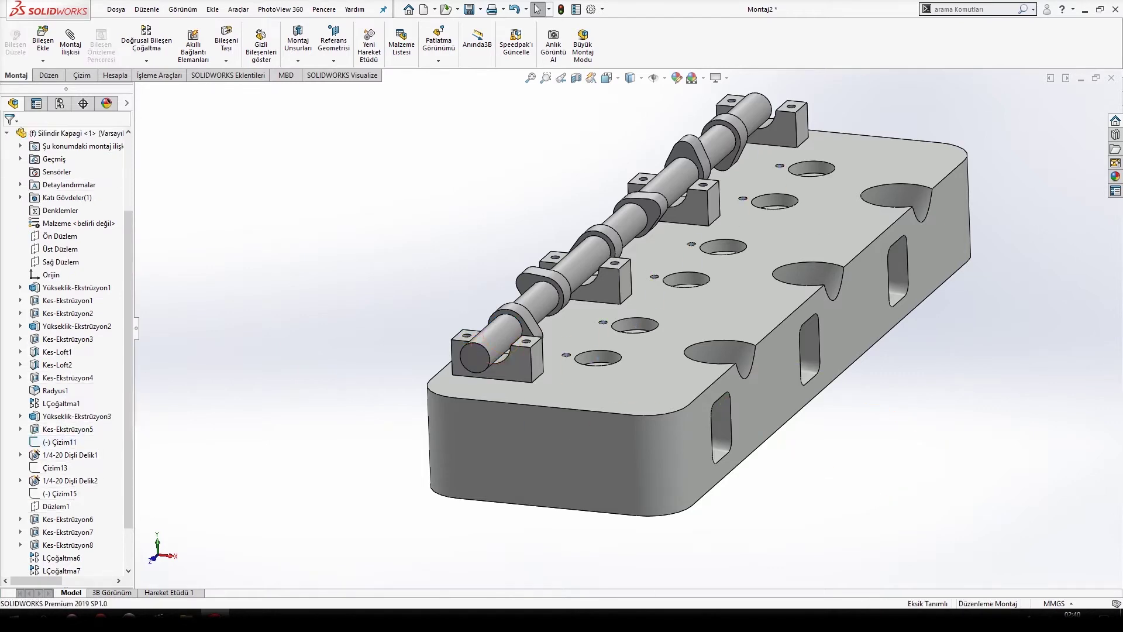
pyautogui.scroll(1, 67, 240)
pyautogui.click(7, 172)
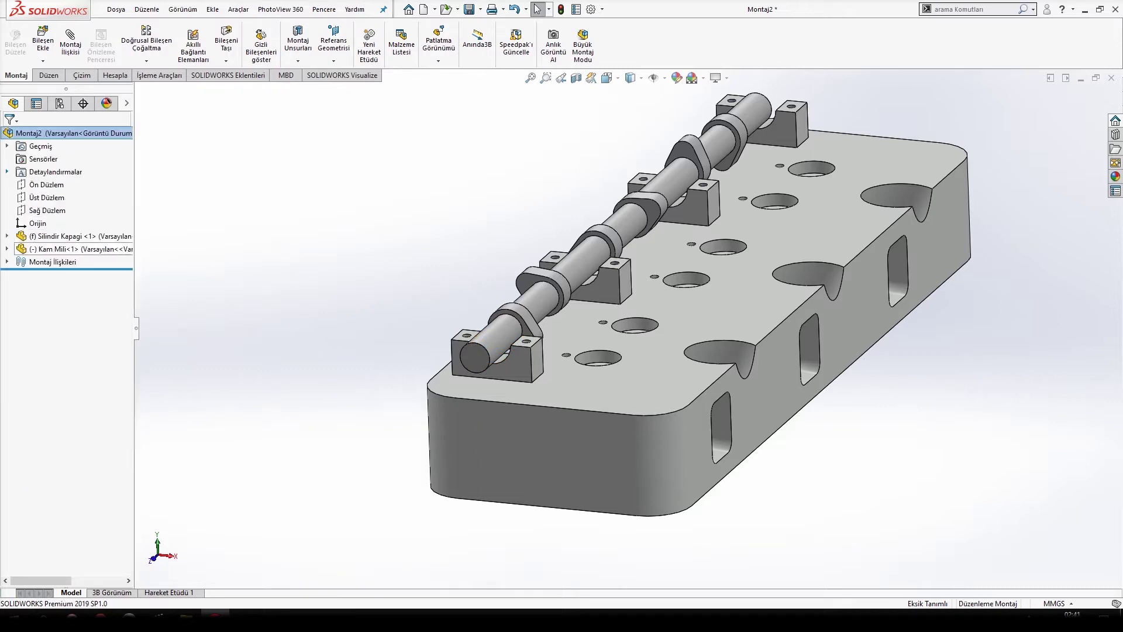
# Mate the camshaft's Üst Düzlem plane coincident with the centre of the small hole near the rear of the cylinder head
pyautogui.click(6, 248)
pyautogui.scroll(-2, 64, 274)
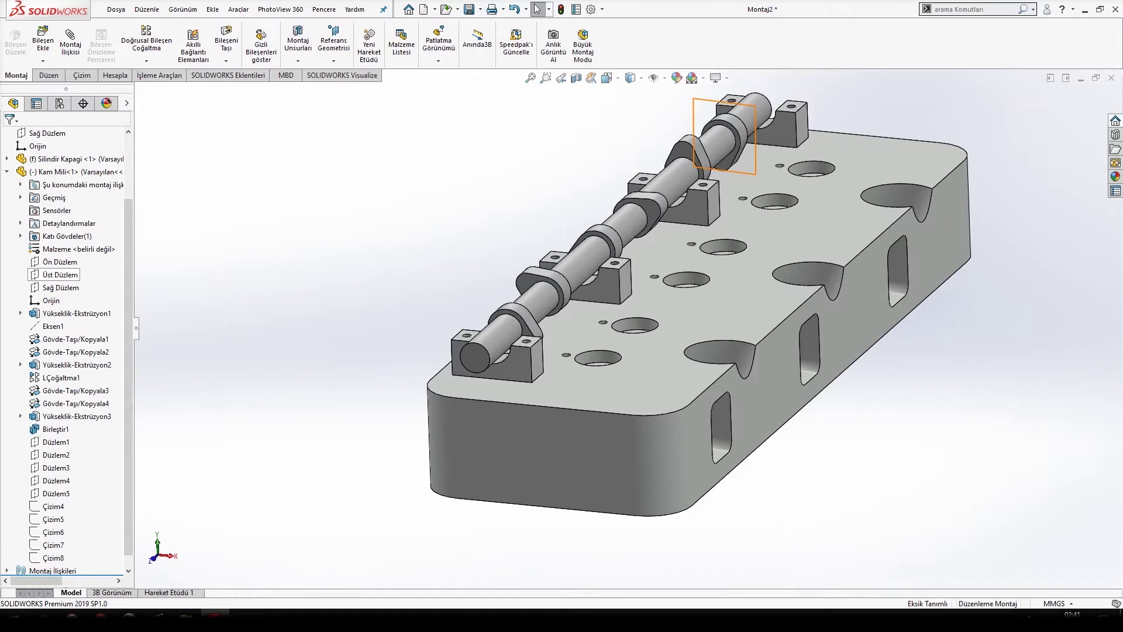
pyautogui.click(54, 275)
pyautogui.scroll(-8, 795, 169)
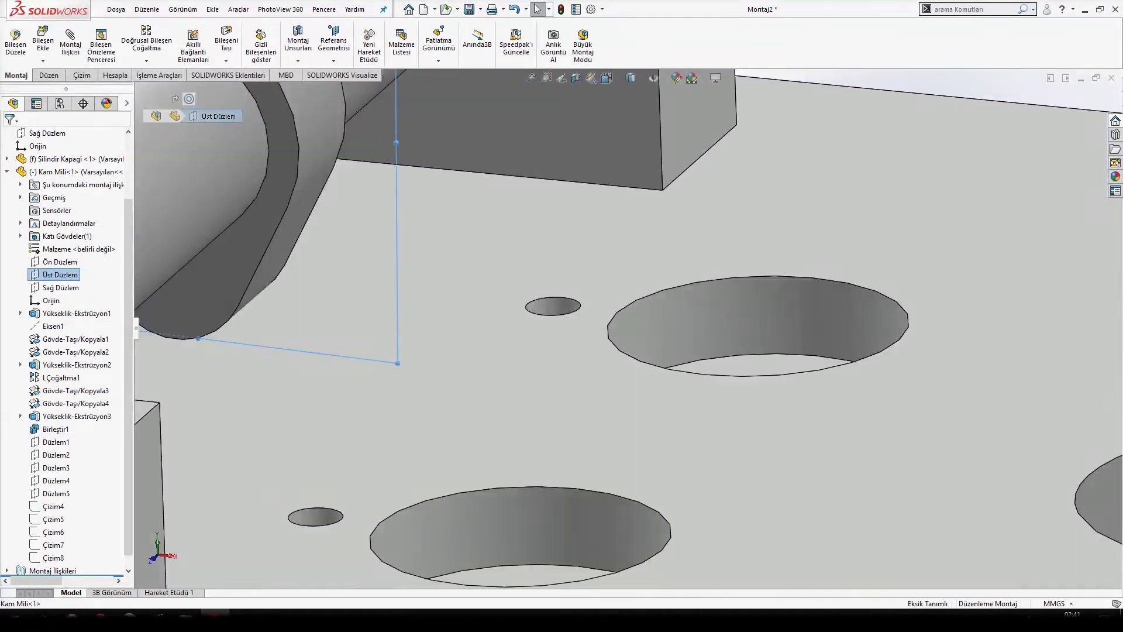
pyautogui.scroll(-2, 564, 276)
pyautogui.click(550, 312)
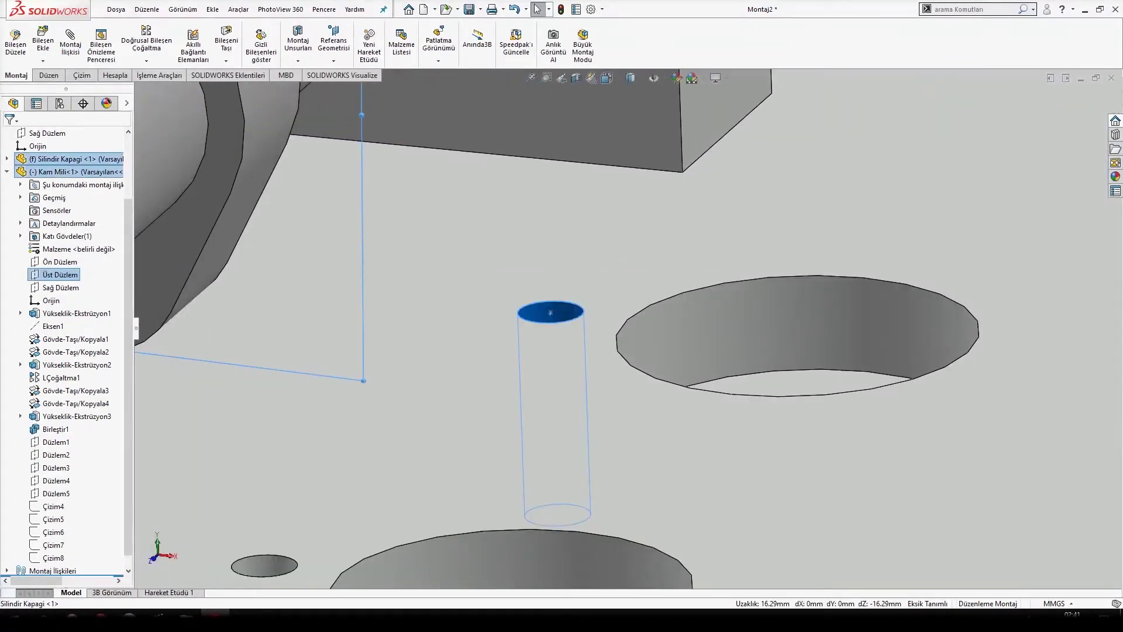
pyautogui.keyDown('ctrl'); pyautogui.click(550, 312); pyautogui.keyUp('ctrl')
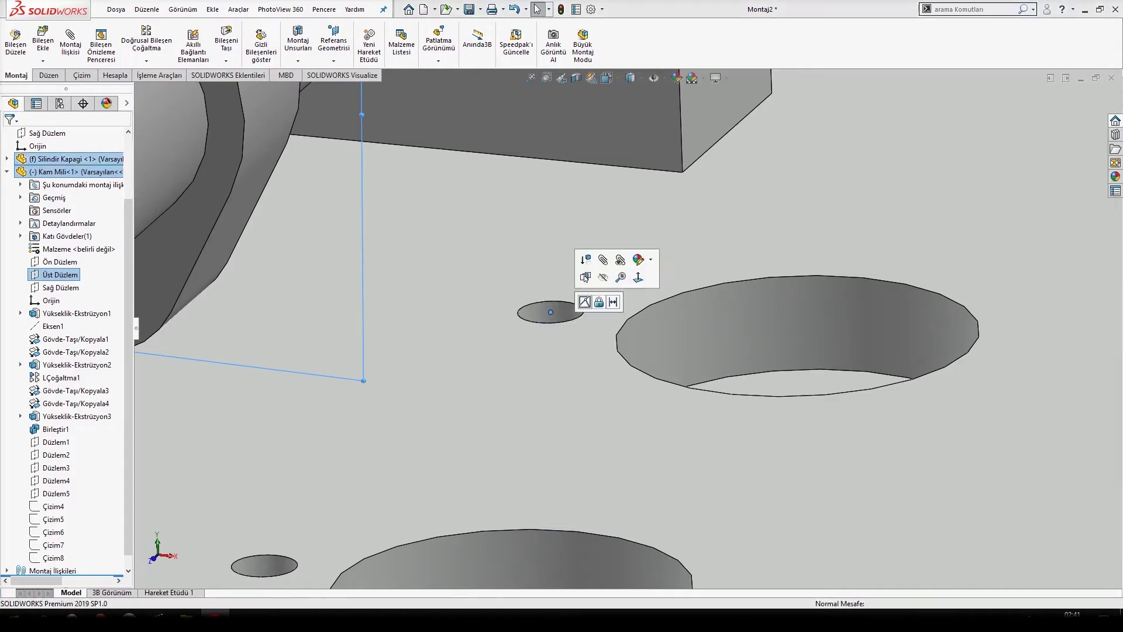
pyautogui.click(585, 302)
pyautogui.scroll(9, 625, 327)
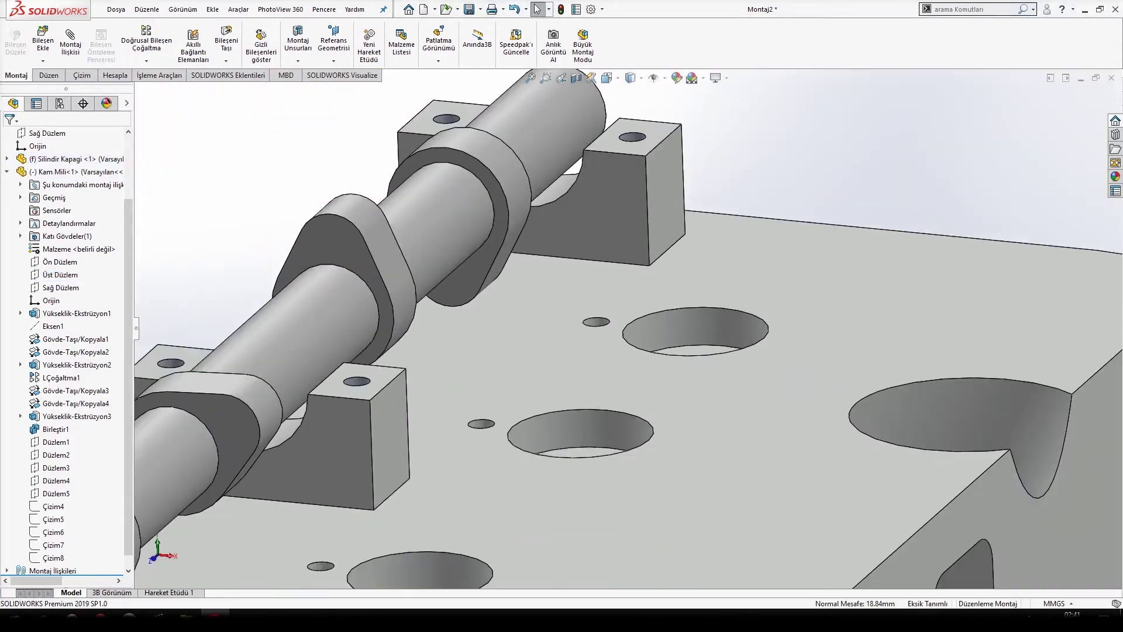
# Check from above and at an angle how the cam lobes line up with the small holes in the cylinder head
pyautogui.scroll(5, 614, 345)
pyautogui.moveTo(614, 345); pyautogui.dragTo(818, 306, button='middle')
pyautogui.press('space')
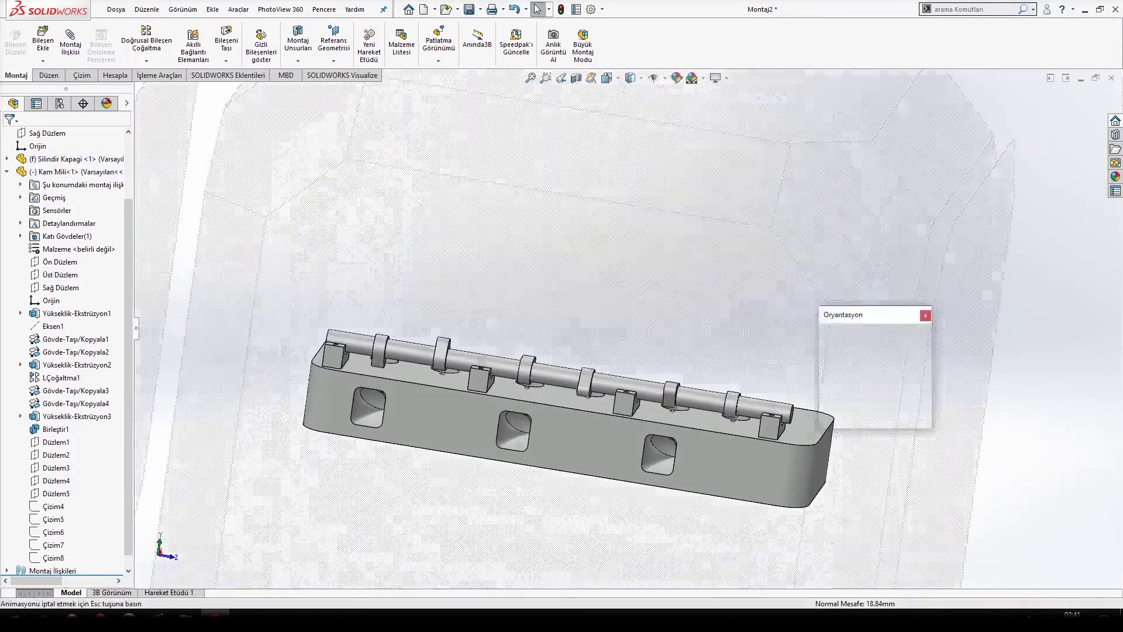
pyautogui.click(844, 351)
pyautogui.scroll(-10, 614, 140)
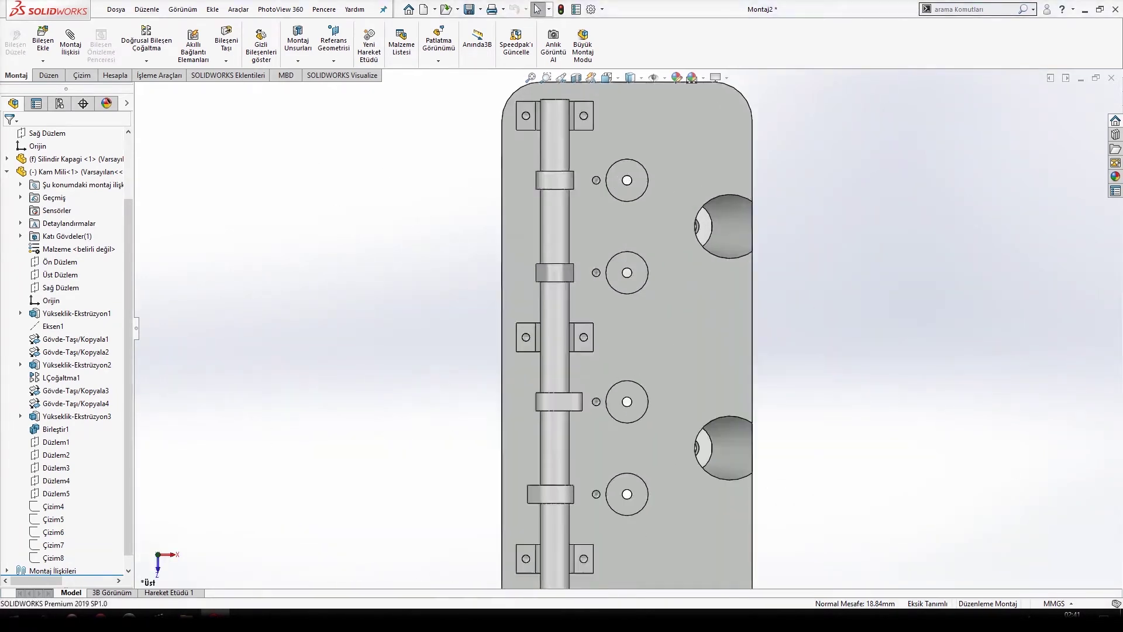
pyautogui.click(583, 243)
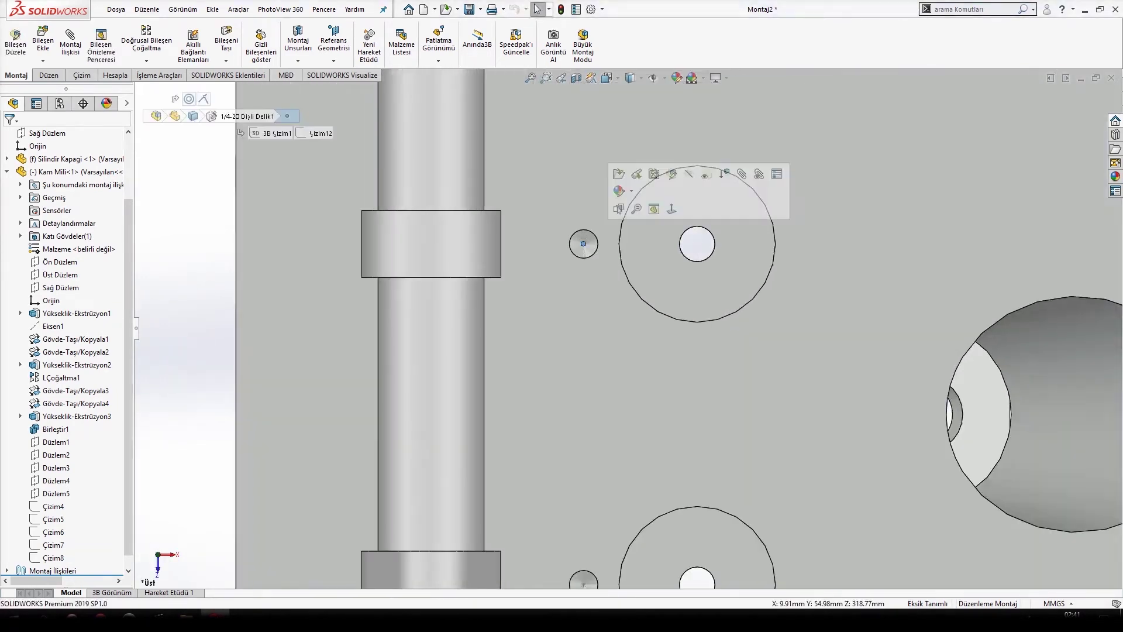
pyautogui.click(497, 245)
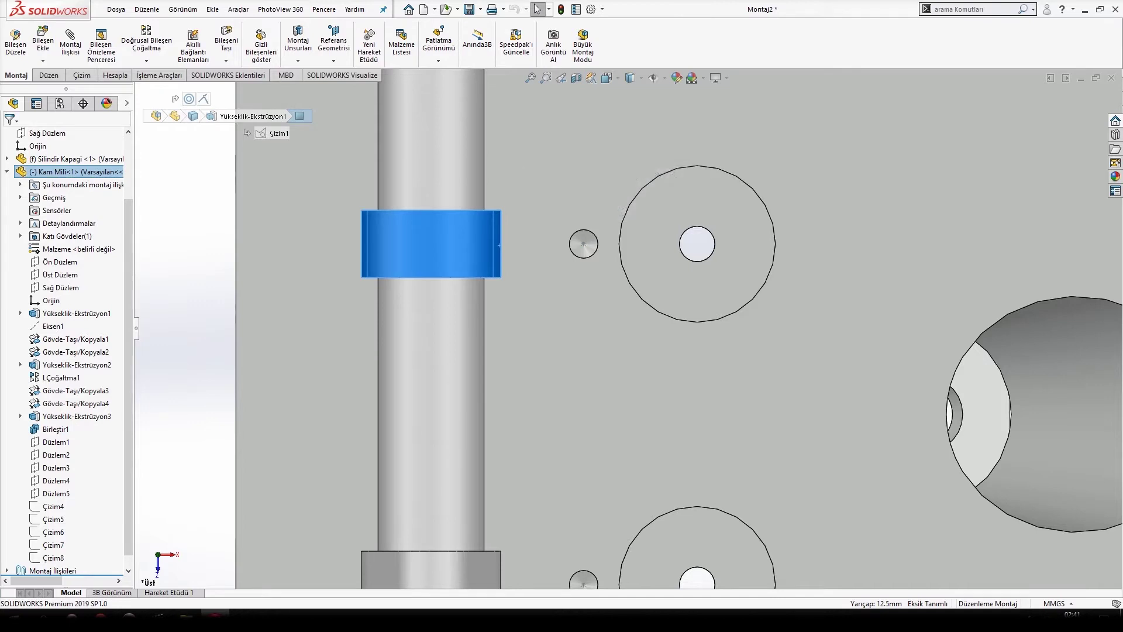
pyautogui.scroll(8, 649, 328)
pyautogui.moveTo(655, 374); pyautogui.dragTo(635, 286, button='middle')
pyautogui.scroll(4, 635, 327)
pyautogui.moveTo(626, 345); pyautogui.dragTo(527, 351, button='middle')
pyautogui.scroll(-4, 527, 353)
pyautogui.scroll(-1, 526, 373)
pyautogui.click(527, 373)
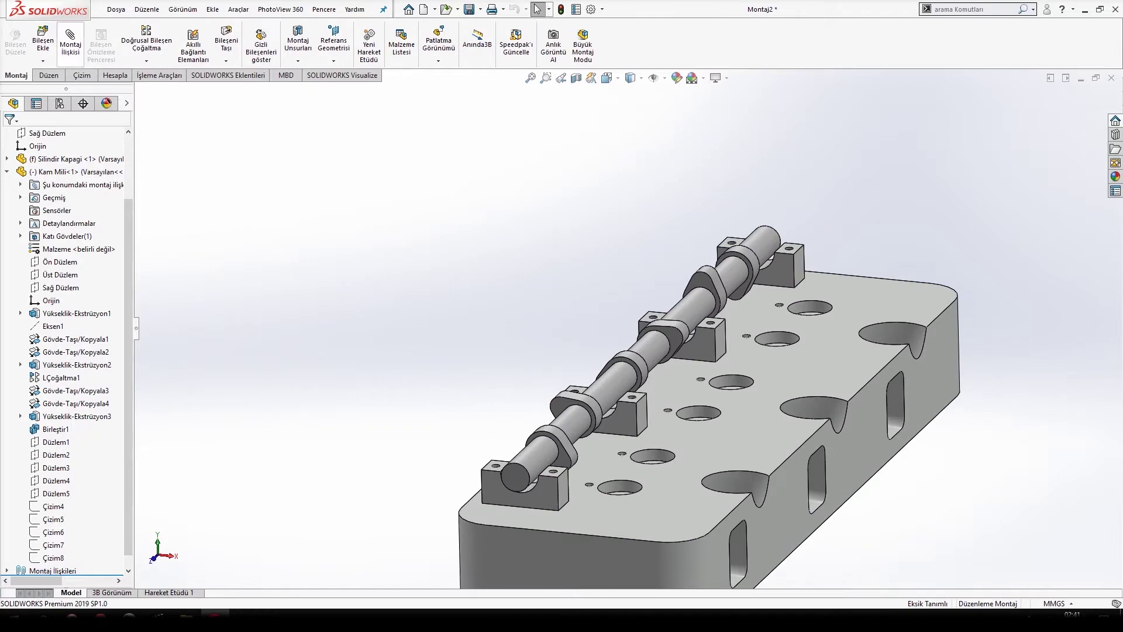
# Insert the Kam Mili Burc part into the assembly, placing it freely beside the cylinder head
pyautogui.click(43, 44)
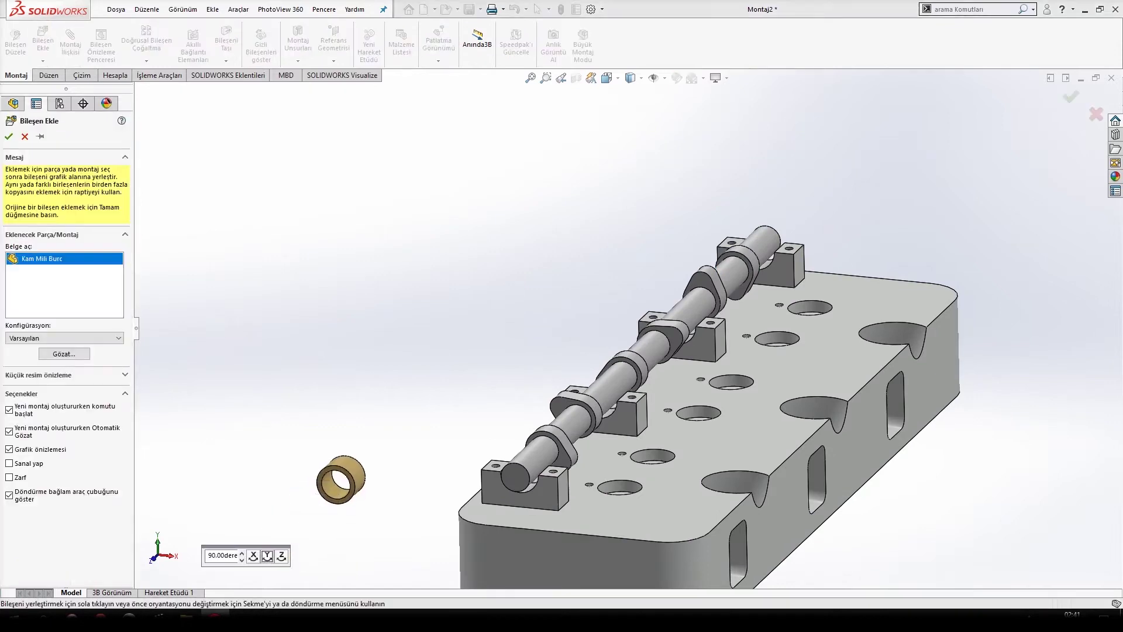
pyautogui.click(361, 459)
pyautogui.scroll(3, 334, 523)
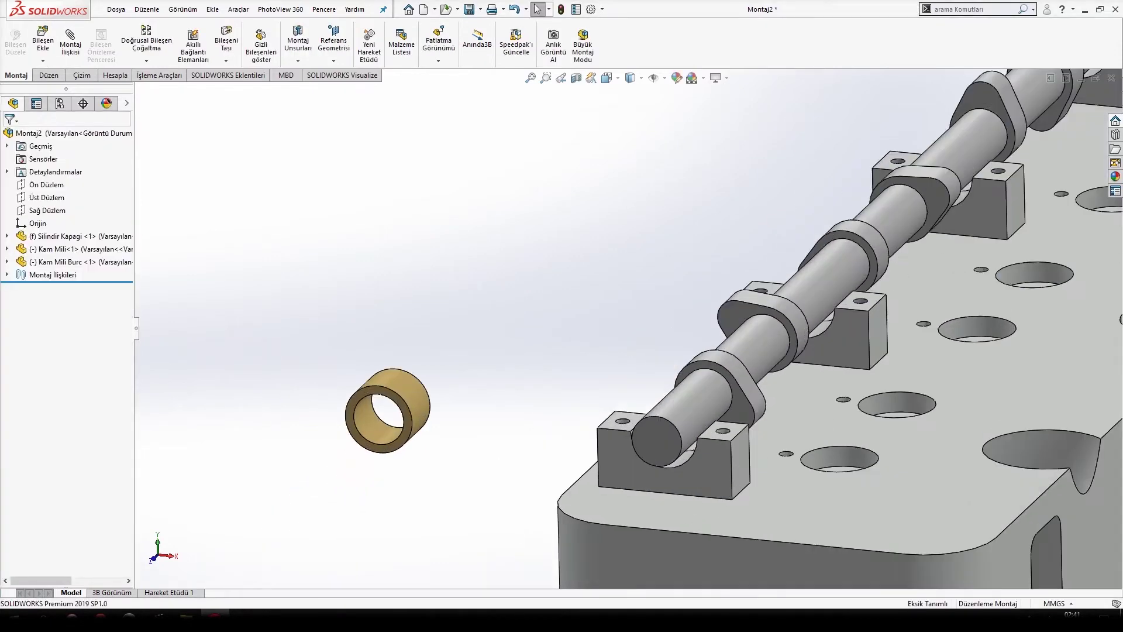
# Mate the bushing concentric with the semicircular seat of the front bearing block
pyautogui.click(381, 412)
pyautogui.scroll(3, 737, 476)
pyautogui.keyDown('ctrl'); pyautogui.click(637, 420); pyautogui.keyUp('ctrl')
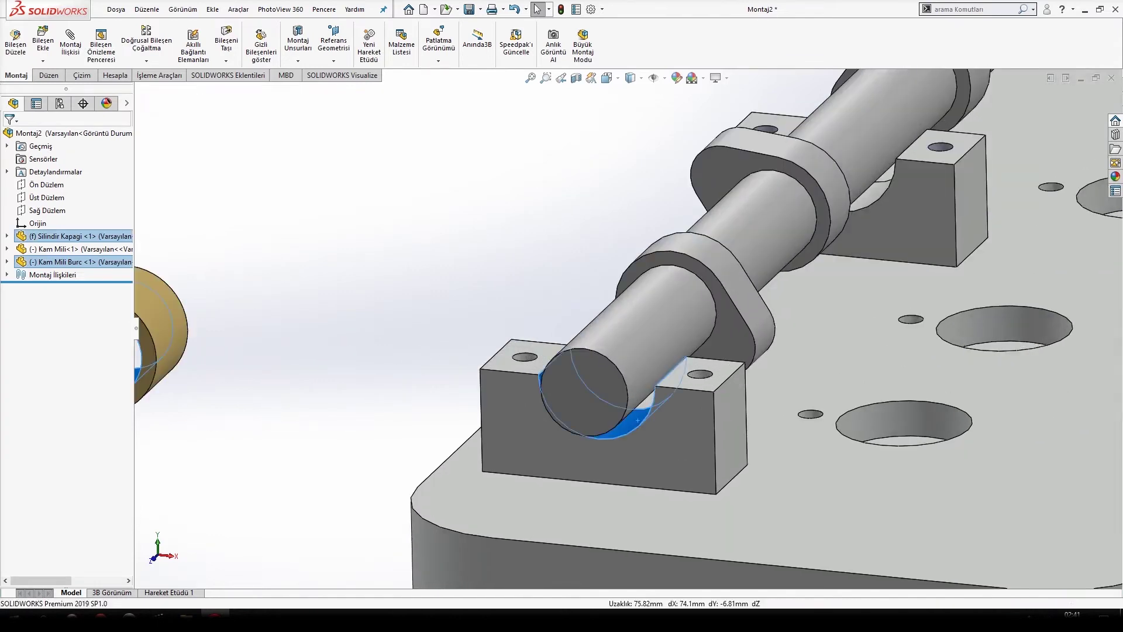
pyautogui.click(713, 410)
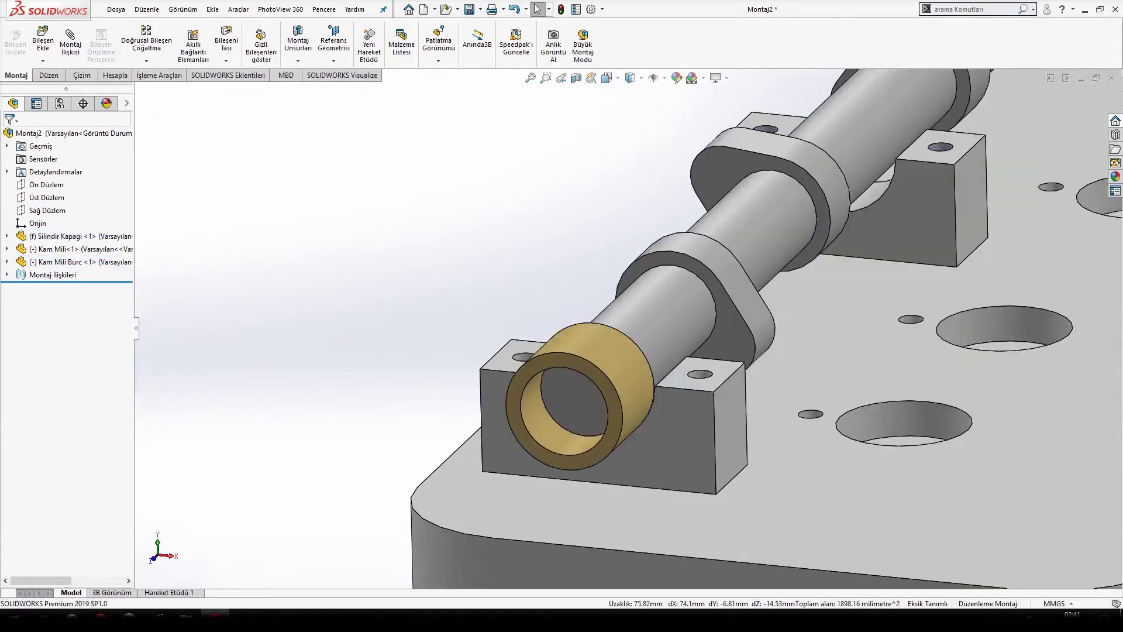
# Mate the bushing's end face coincident with the front face of the front bearing block
pyautogui.click(598, 448)
pyautogui.keyDown('ctrl'); pyautogui.click(652, 451); pyautogui.keyUp('ctrl')
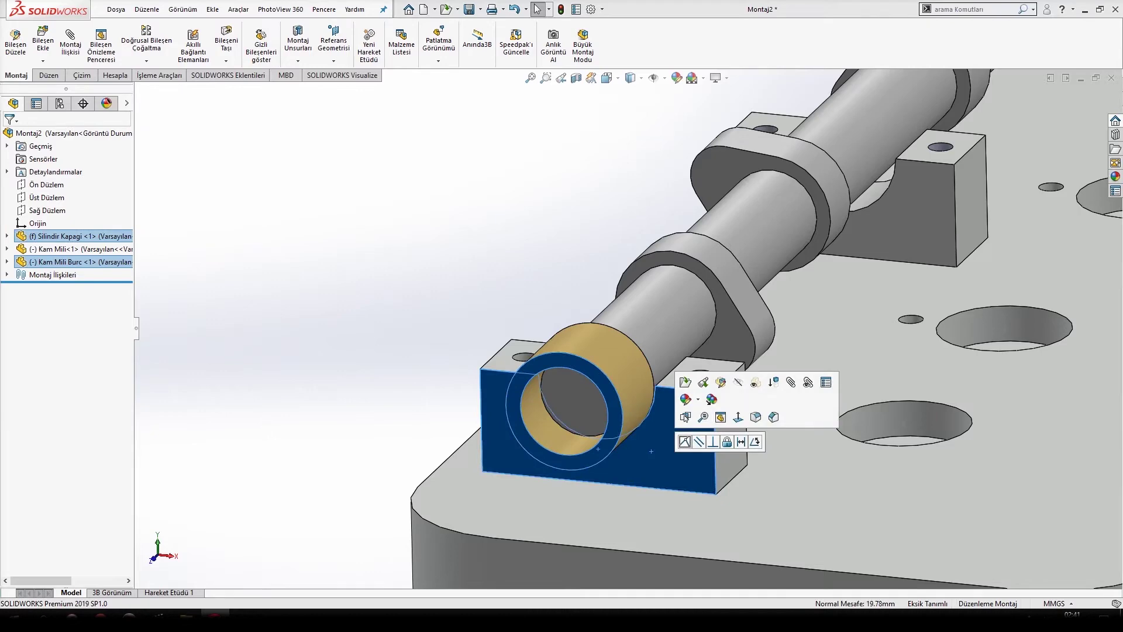
pyautogui.click(685, 440)
pyautogui.moveTo(590, 462); pyautogui.dragTo(690, 459, button='middle')
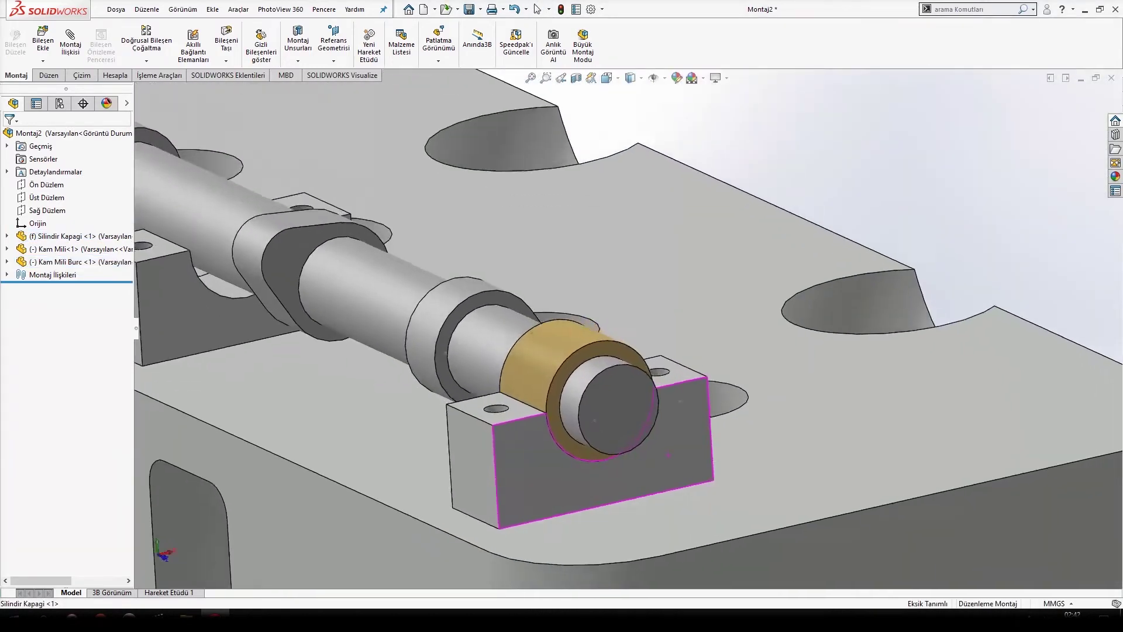
# Measure the distance between the matching front faces of the first two camshaft bearing blocks
pyautogui.scroll(8, 690, 459)
pyautogui.scroll(-8, 571, 281)
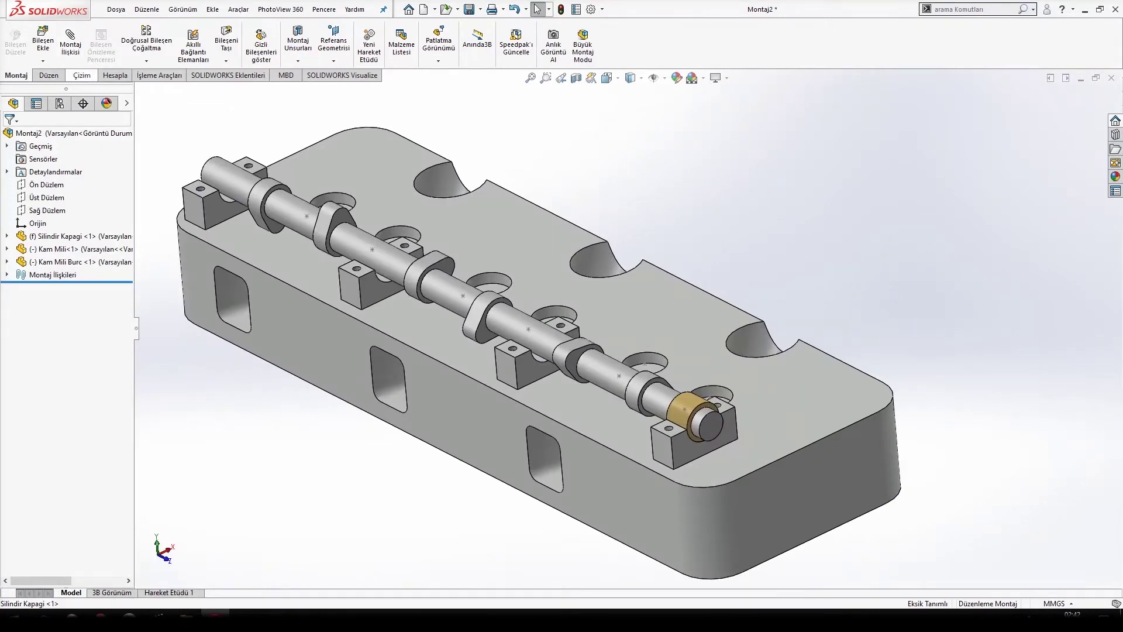
pyautogui.click(115, 75)
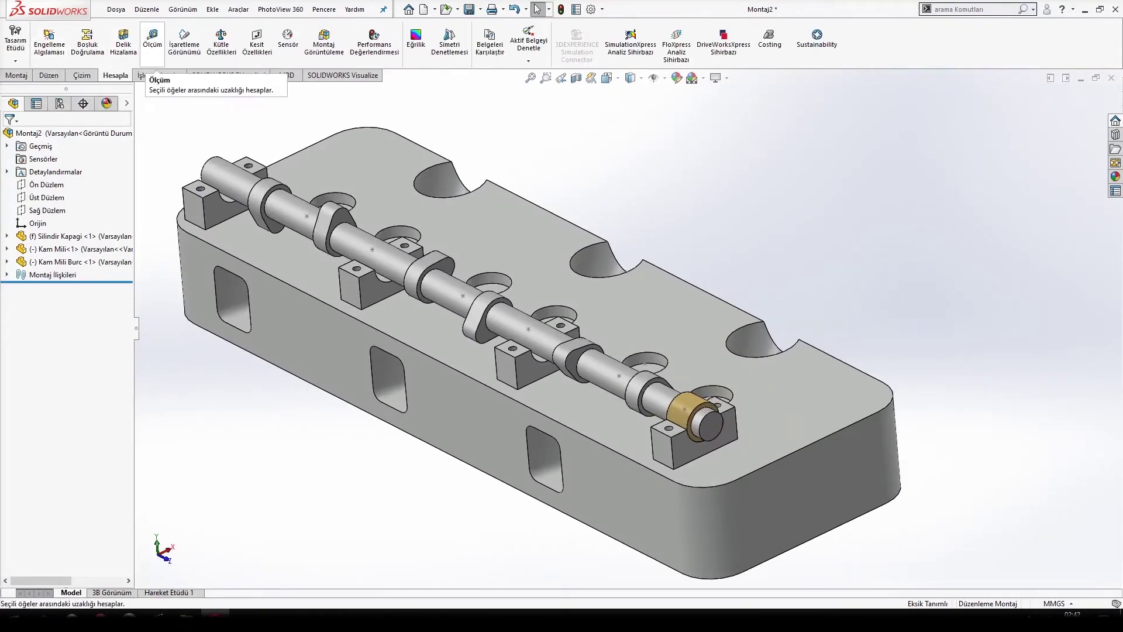
pyautogui.click(152, 41)
pyautogui.click(686, 442)
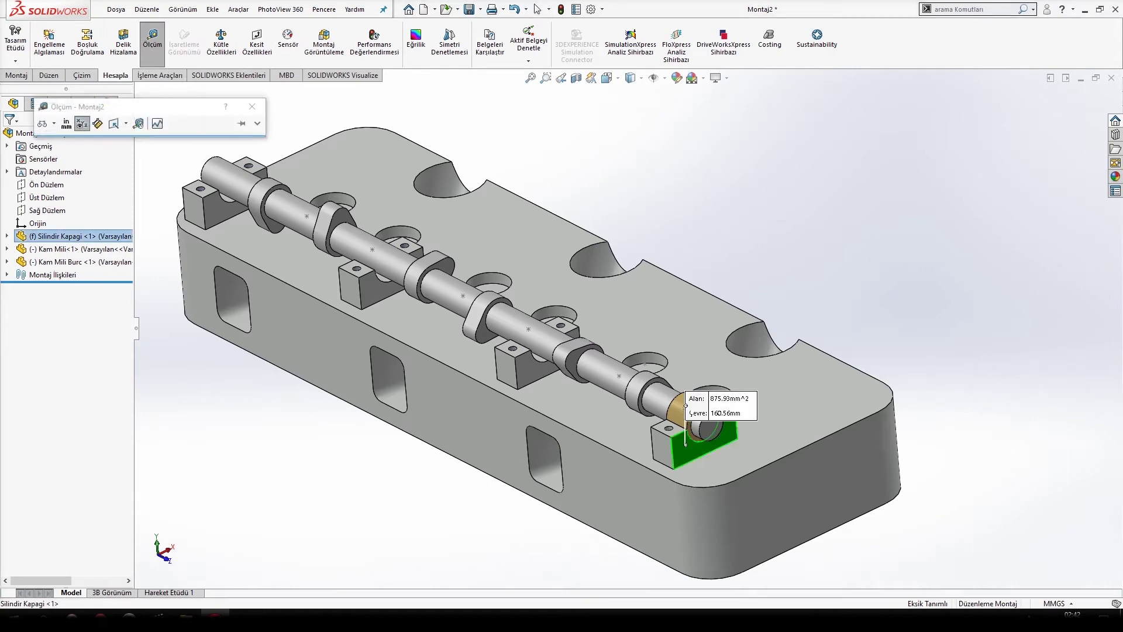
pyautogui.click(525, 366)
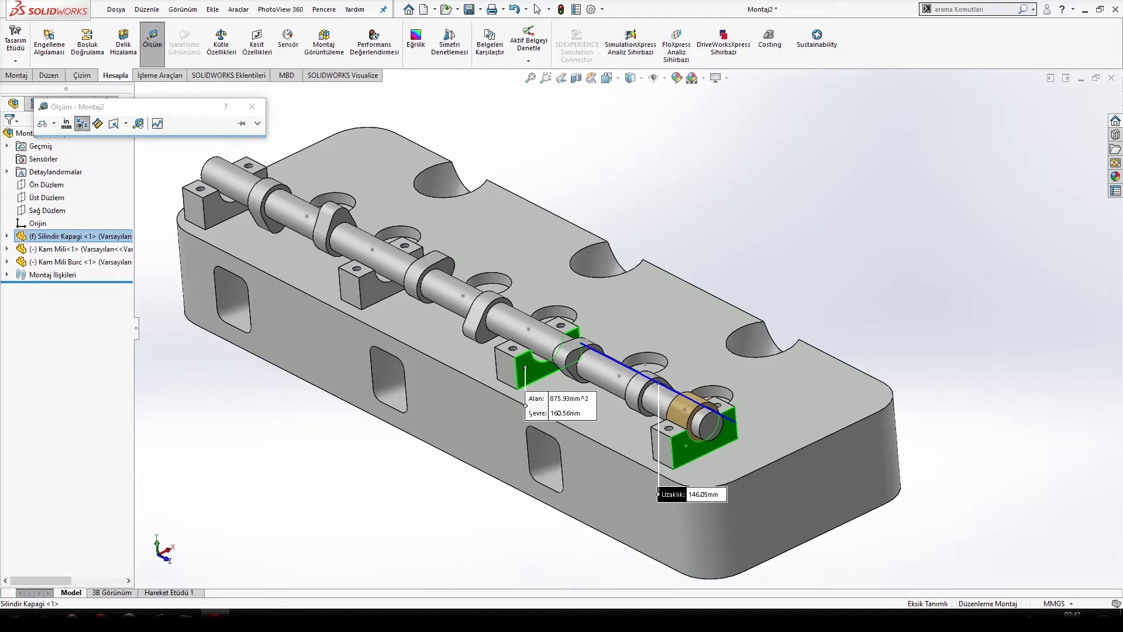
pyautogui.press('Escape')
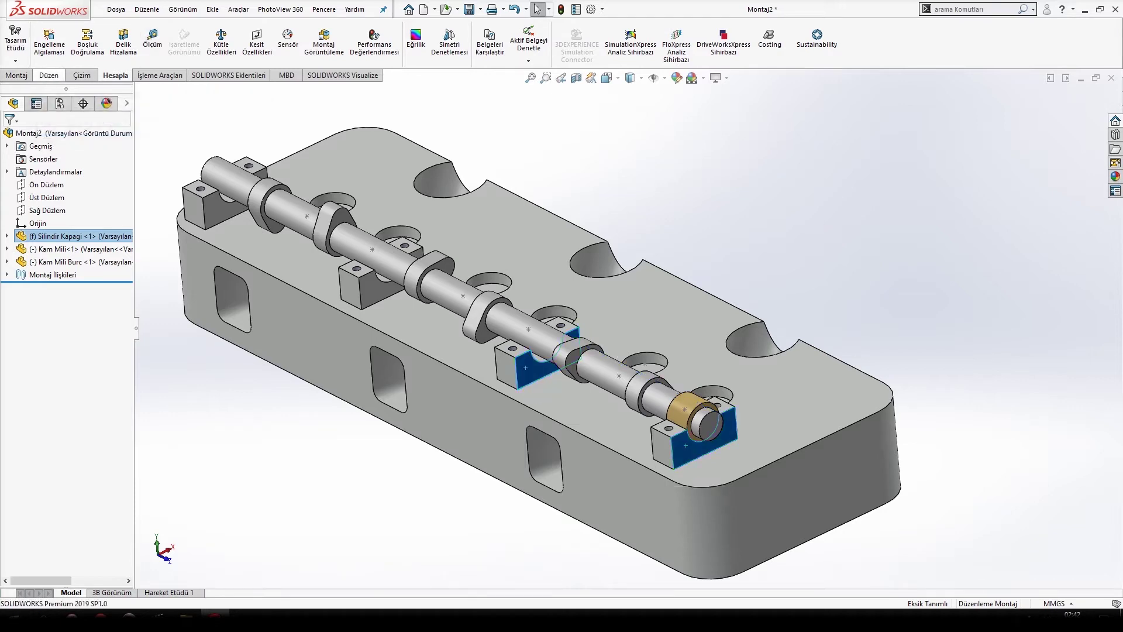
# Set up a linear component pattern of the Kam Mili Burc bushing along the cylinder head's long upper edge
pyautogui.click(49, 75)
pyautogui.click(16, 75)
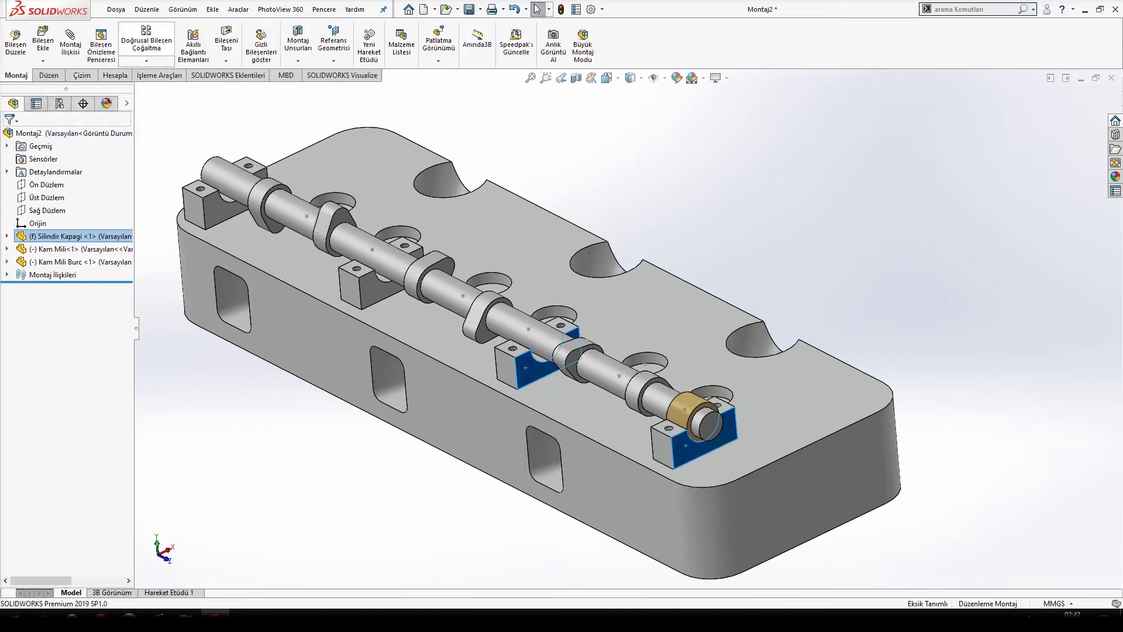
pyautogui.click(146, 42)
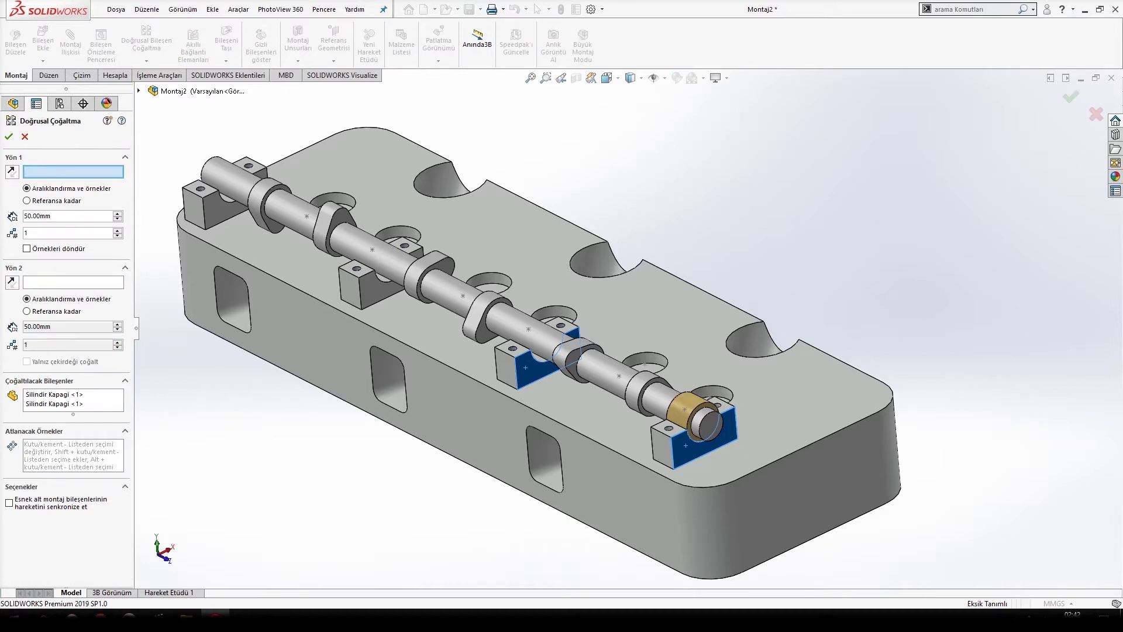
pyautogui.click(669, 478)
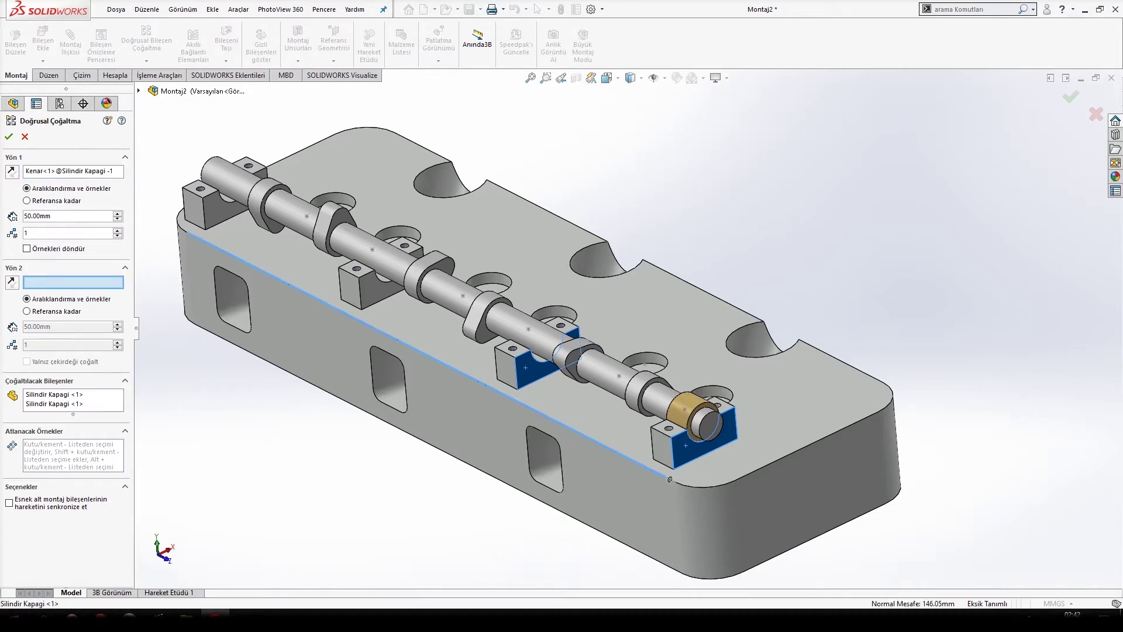
pyautogui.rightClick(87, 401)
pyautogui.click(123, 407)
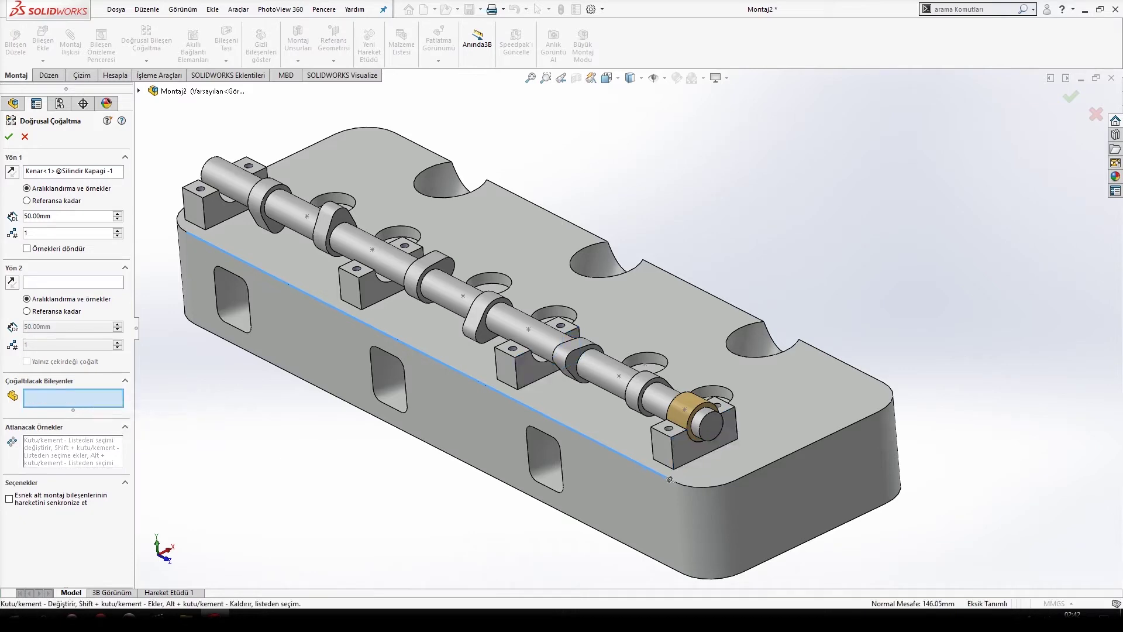
pyautogui.click(685, 412)
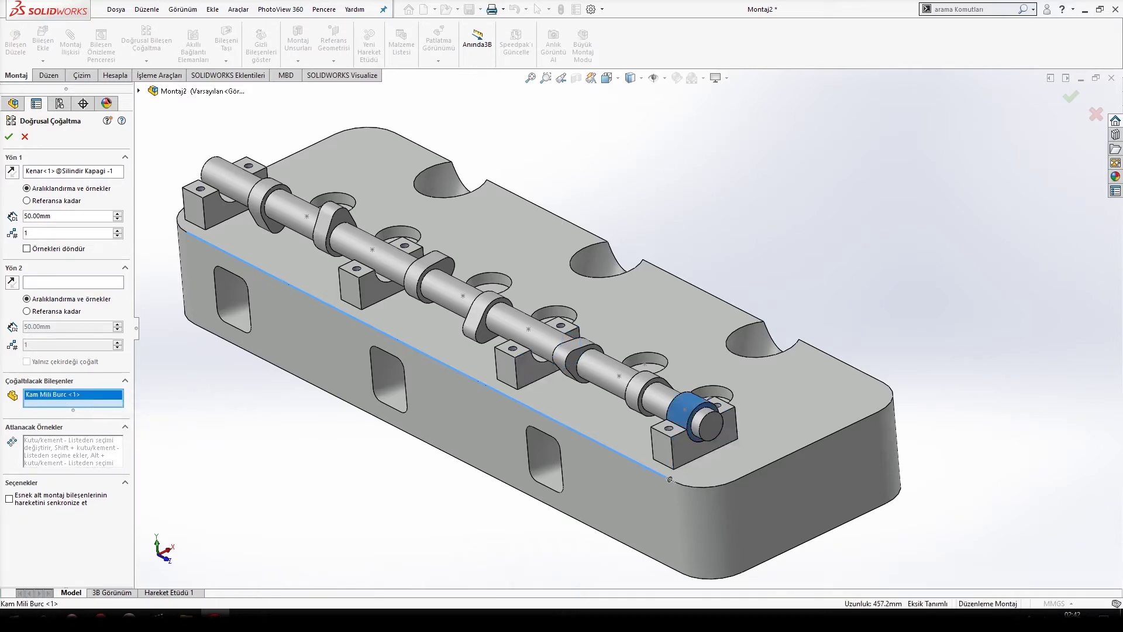
# Set the bushing pattern to 4 instances spaced 146.05 mm apart and create it
pyautogui.write('14')
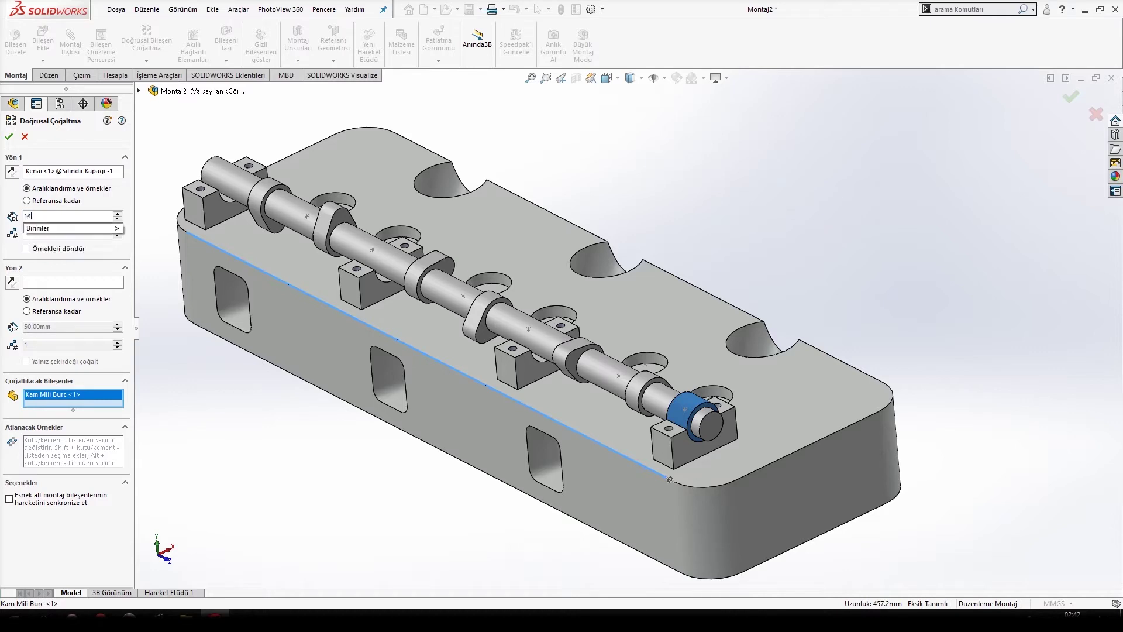
pyautogui.write('6.05')
pyautogui.press('Return')
pyautogui.click(117, 230)
pyautogui.press('Up')
pyautogui.press('Up')
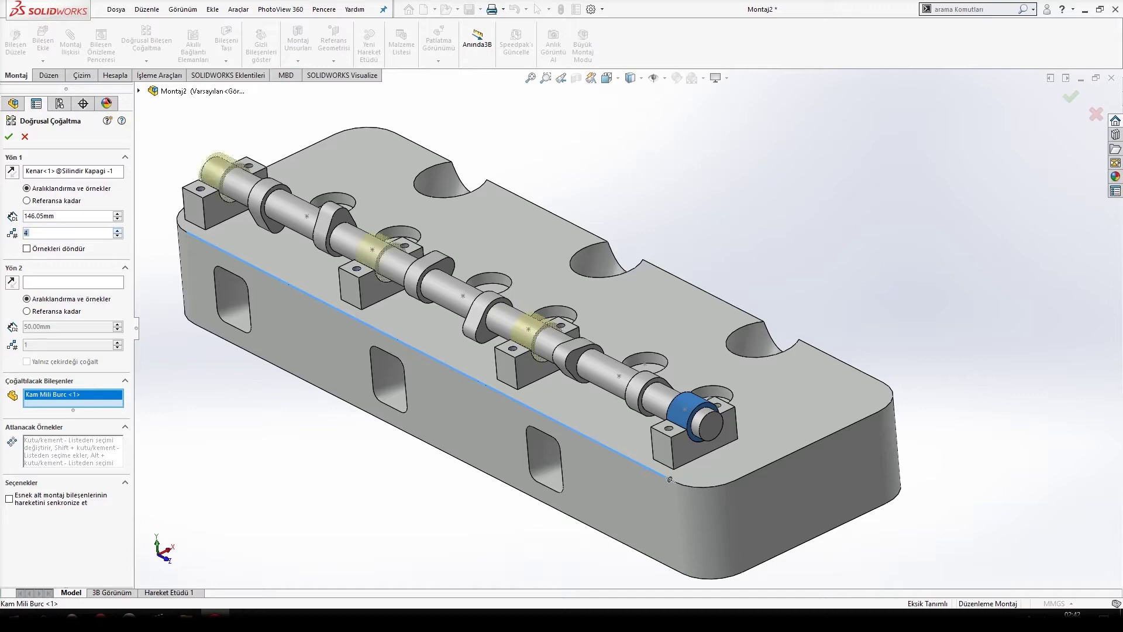
pyautogui.click(8, 136)
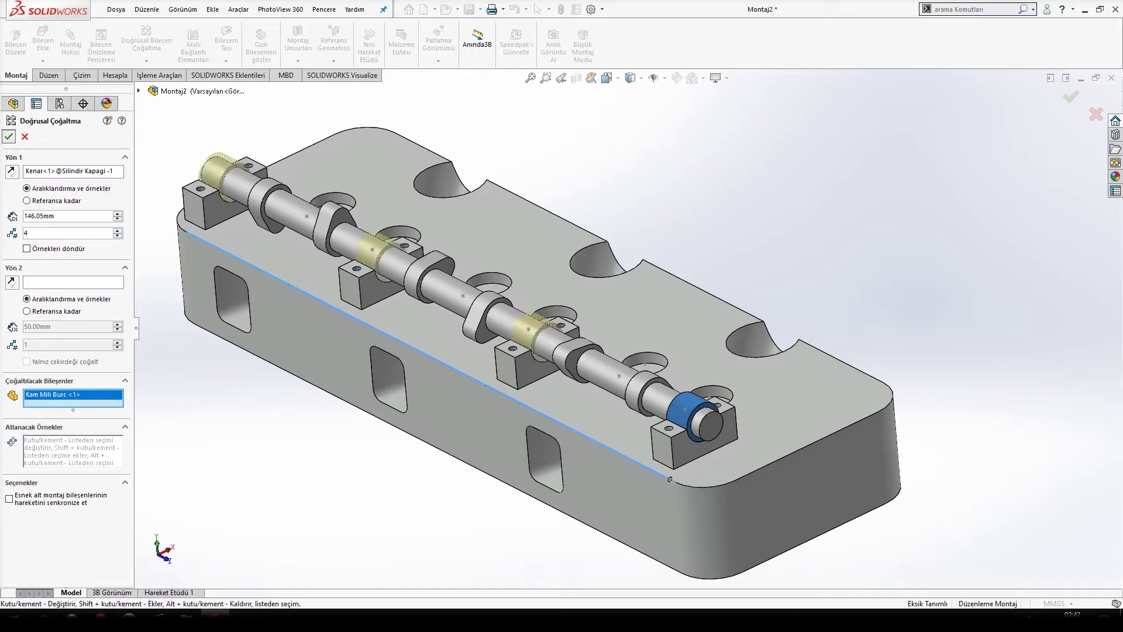
# Insert the Kam Mili Kep part into the assembly, placing it freely beside the cylinder head
pyautogui.moveTo(643, 328); pyautogui.dragTo(480, 357, button='middle')
pyautogui.scroll(2, 562, 339)
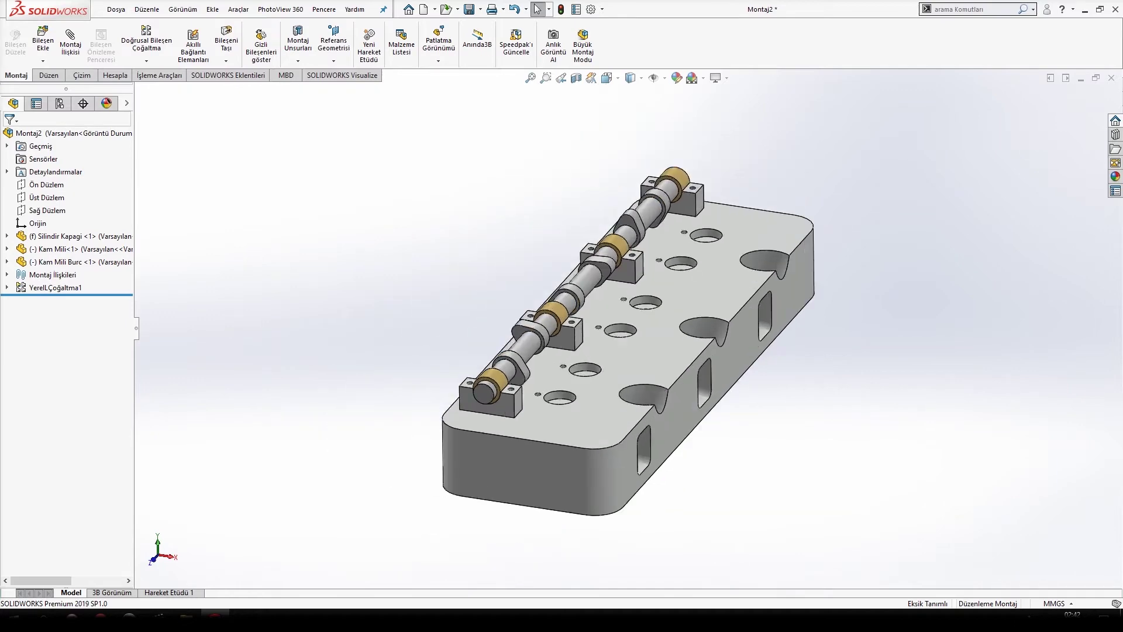
pyautogui.scroll(-5, 366, 355)
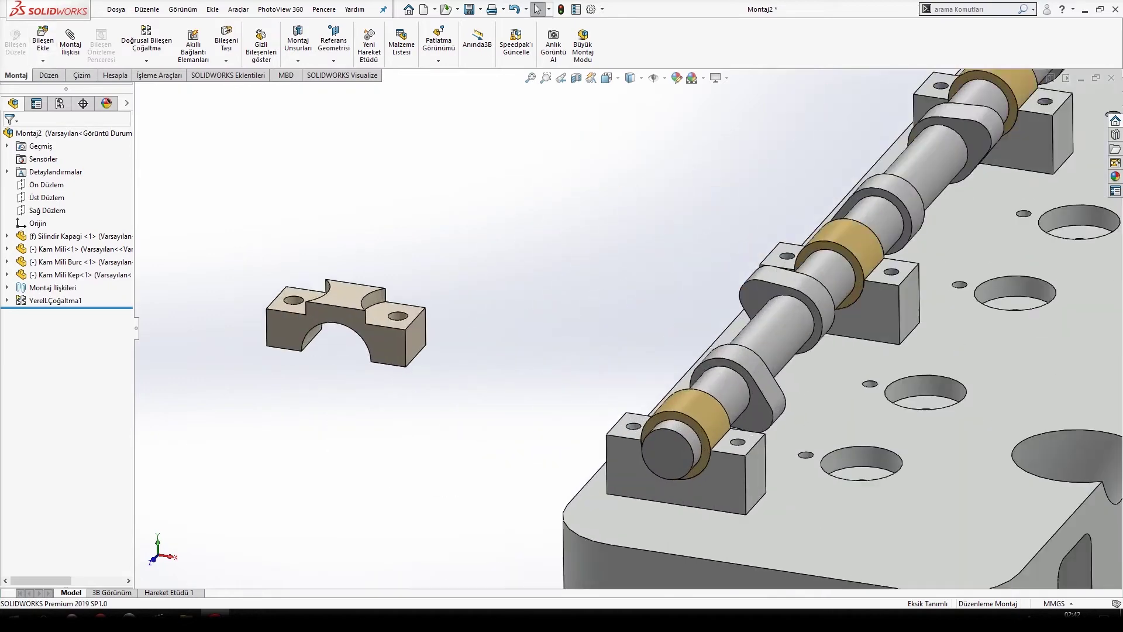
# Mate the Kam Mili Kep cap's bolt hole concentric with the matching hole in the first bearing block
pyautogui.moveTo(420, 354); pyautogui.dragTo(417, 391, button='middle')
pyautogui.scroll(-3, 342, 326)
pyautogui.click(441, 337)
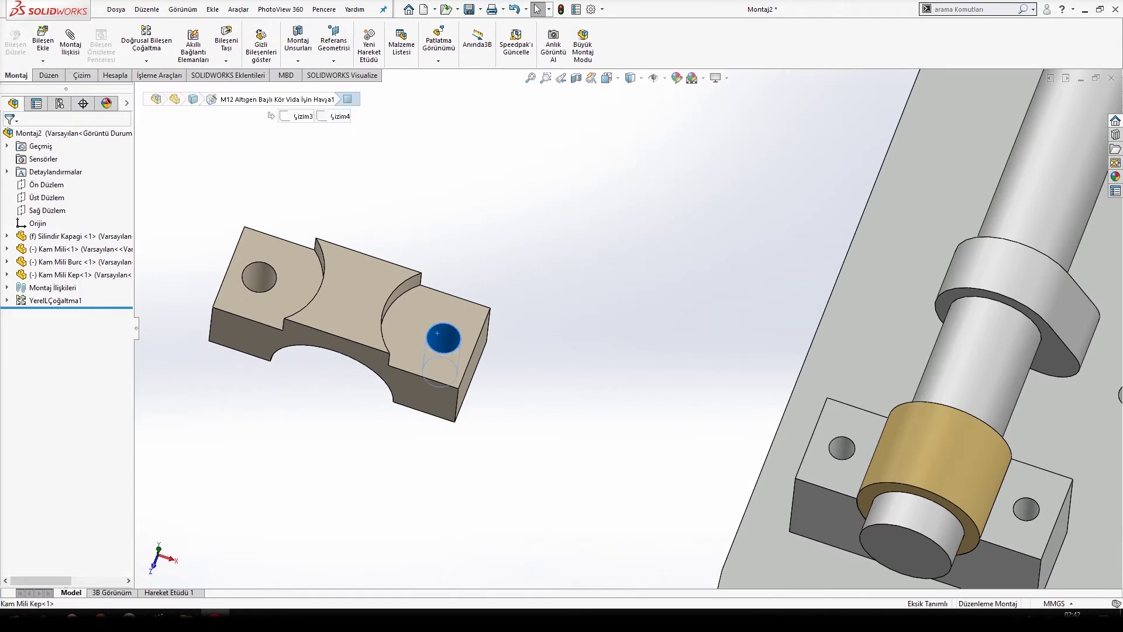
pyautogui.scroll(5, 626, 329)
pyautogui.scroll(6, 784, 400)
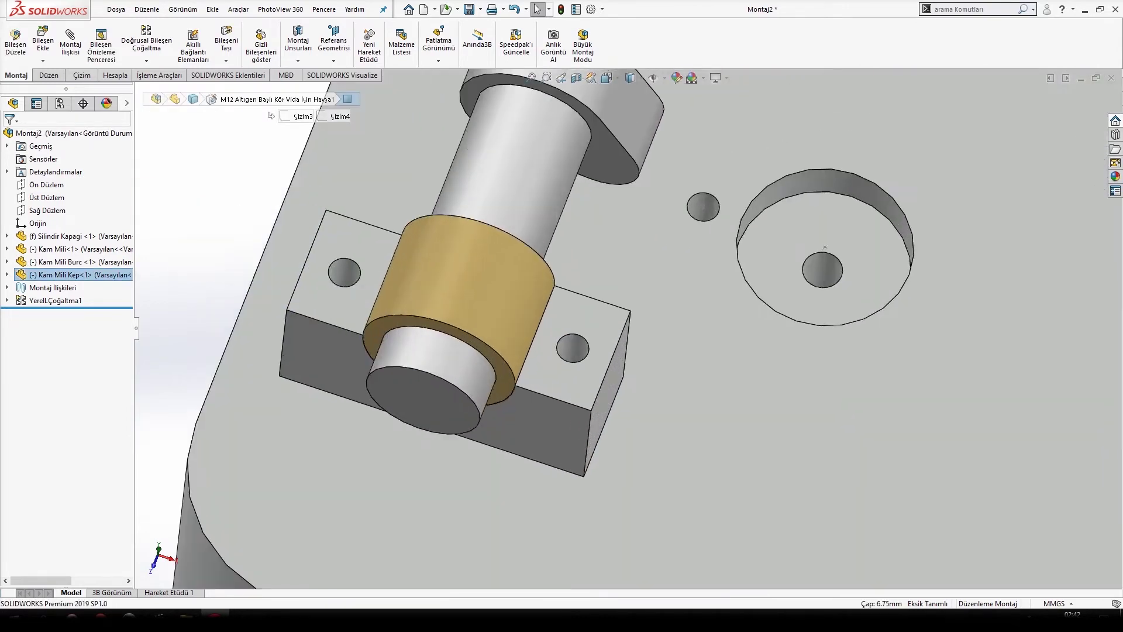
pyautogui.keyDown('ctrl'); pyautogui.click(786, 400); pyautogui.keyUp('ctrl')
pyautogui.click(643, 337)
pyautogui.moveTo(595, 313); pyautogui.dragTo(601, 265)
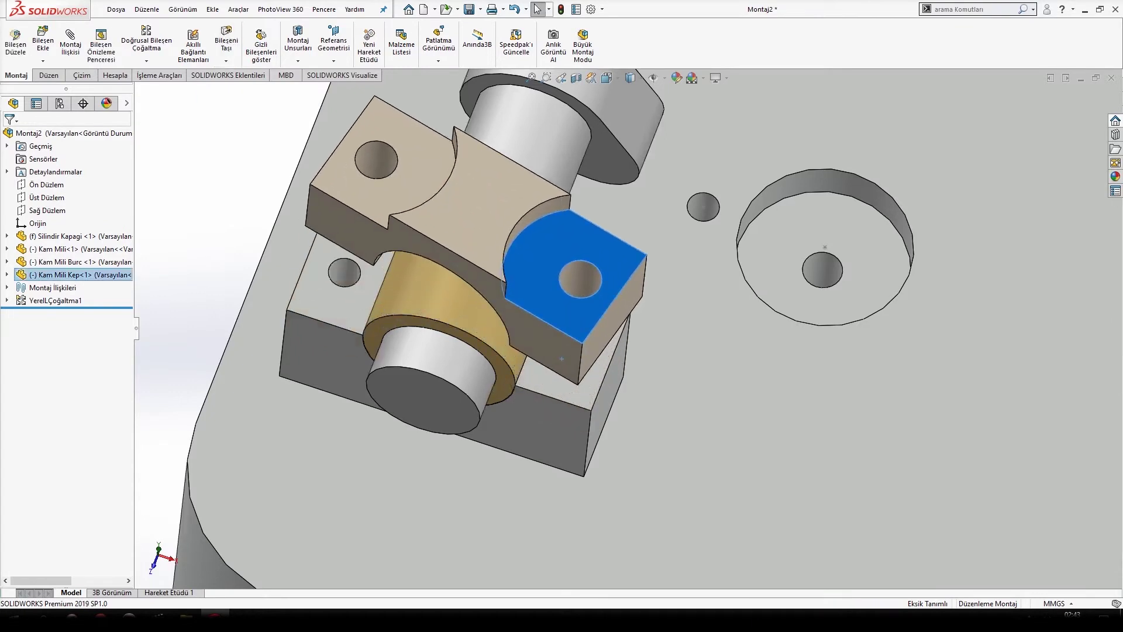
# Mate the cap's end face with the first bearing block's matching end face to align them
pyautogui.moveTo(713, 380); pyautogui.dragTo(651, 401, button='middle')
pyautogui.click(510, 274)
pyautogui.keyDown('ctrl'); pyautogui.click(588, 383); pyautogui.keyUp('ctrl')
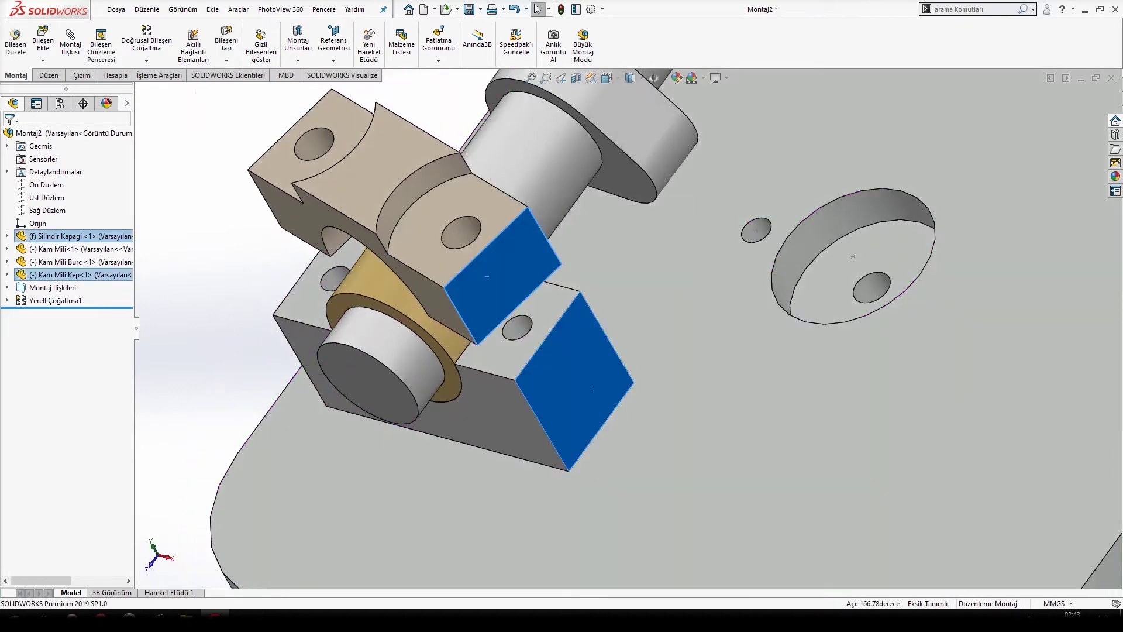
pyautogui.click(625, 376)
# Seat the cap on the first bearing block by mating its underside with the block's top face
pyautogui.click(451, 305)
pyautogui.moveTo(498, 412); pyautogui.dragTo(510, 378, button='middle')
pyautogui.click(470, 287)
pyautogui.keyDown('ctrl'); pyautogui.click(510, 377); pyautogui.keyUp('ctrl')
pyautogui.click(545, 367)
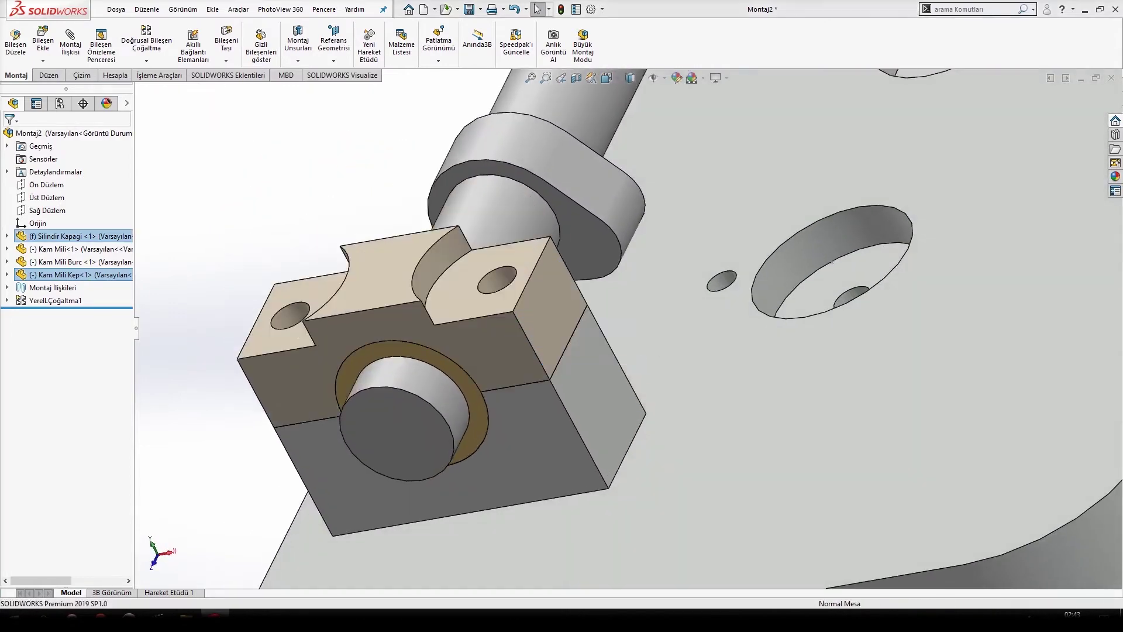
# Pattern the Kam Mili Kep cap along the cylinder head's long upper edge over the bearing blocks, with 4 instances 146.05 mm apart
pyautogui.moveTo(541, 375); pyautogui.dragTo(590, 394, button='middle')
pyautogui.scroll(8, 590, 395)
pyautogui.scroll(3, 620, 330)
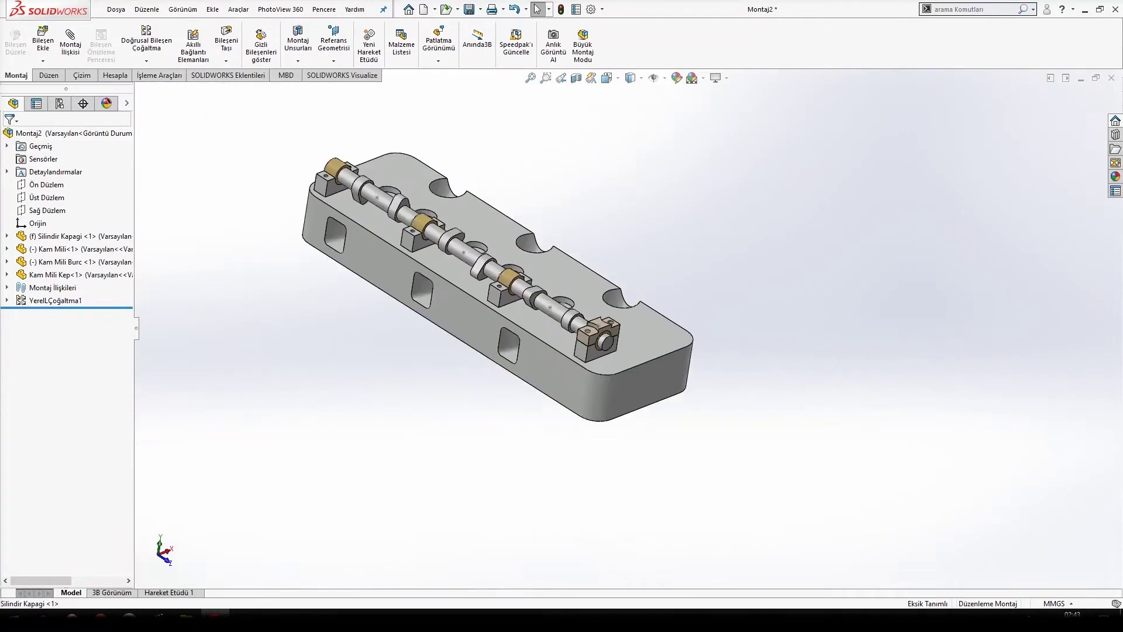
pyautogui.scroll(-2, 597, 298)
pyautogui.click(577, 351)
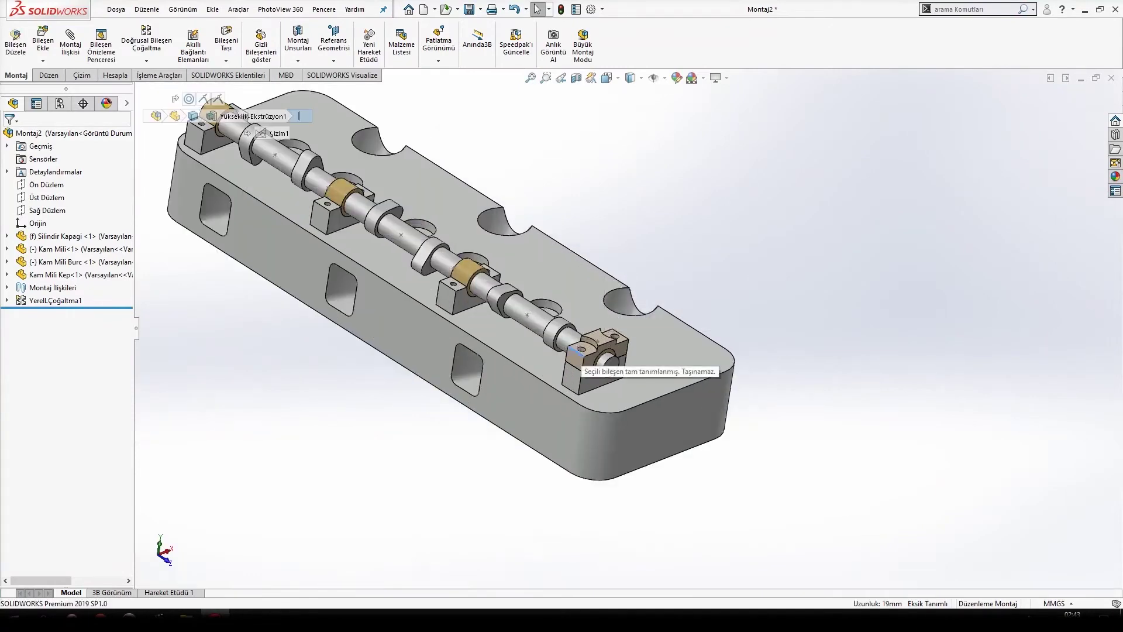
pyautogui.click(592, 357)
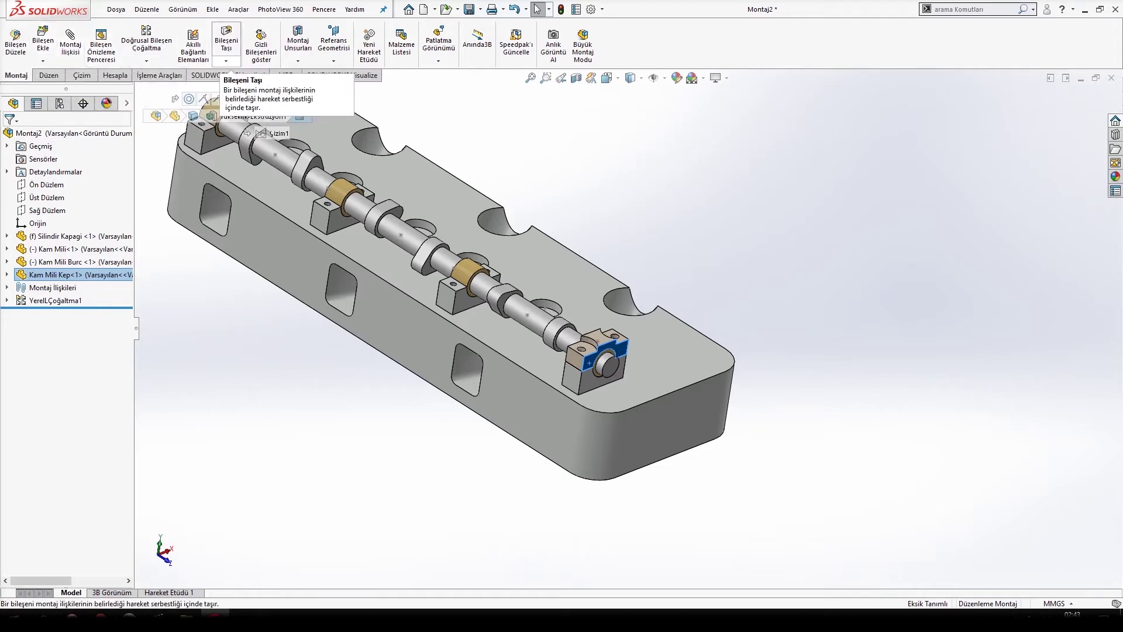
pyautogui.click(147, 42)
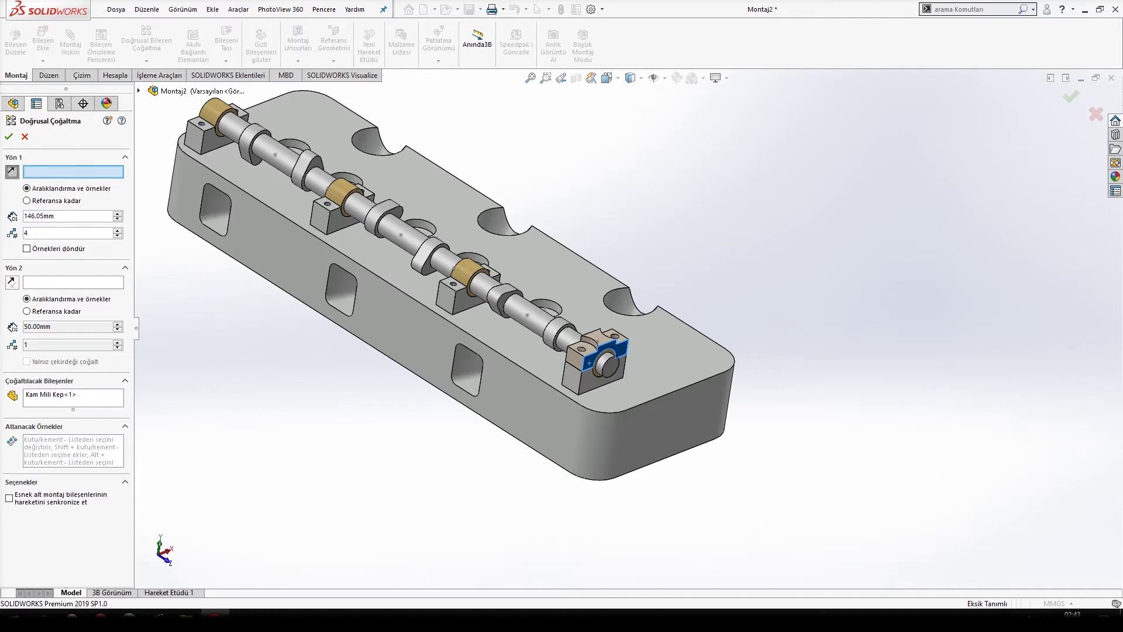
pyautogui.click(586, 408)
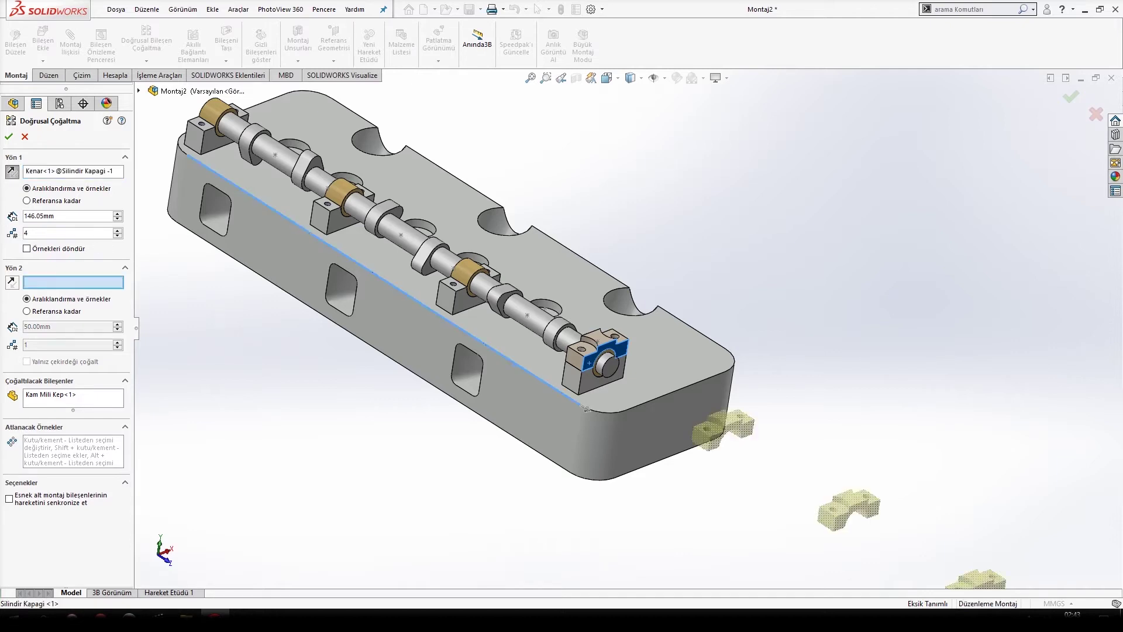
pyautogui.click(12, 172)
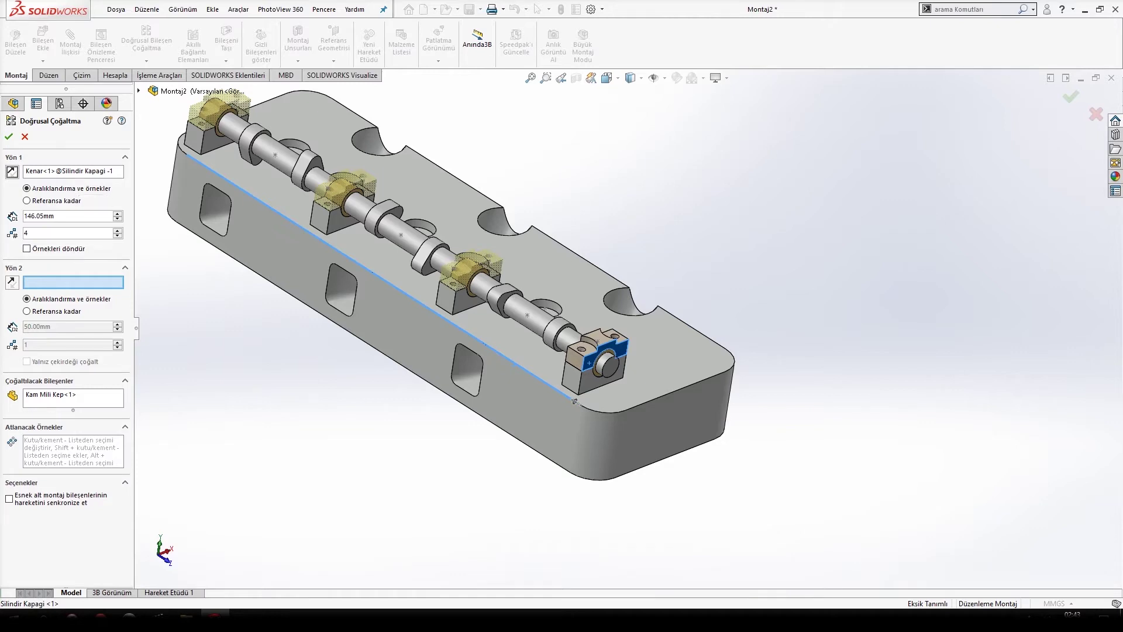
pyautogui.click(8, 136)
# Insert the Subap valve and Subap Yayi spring into the assembly, placing them freely beside the cylinder head
pyautogui.moveTo(409, 281); pyautogui.dragTo(287, 281, button='middle')
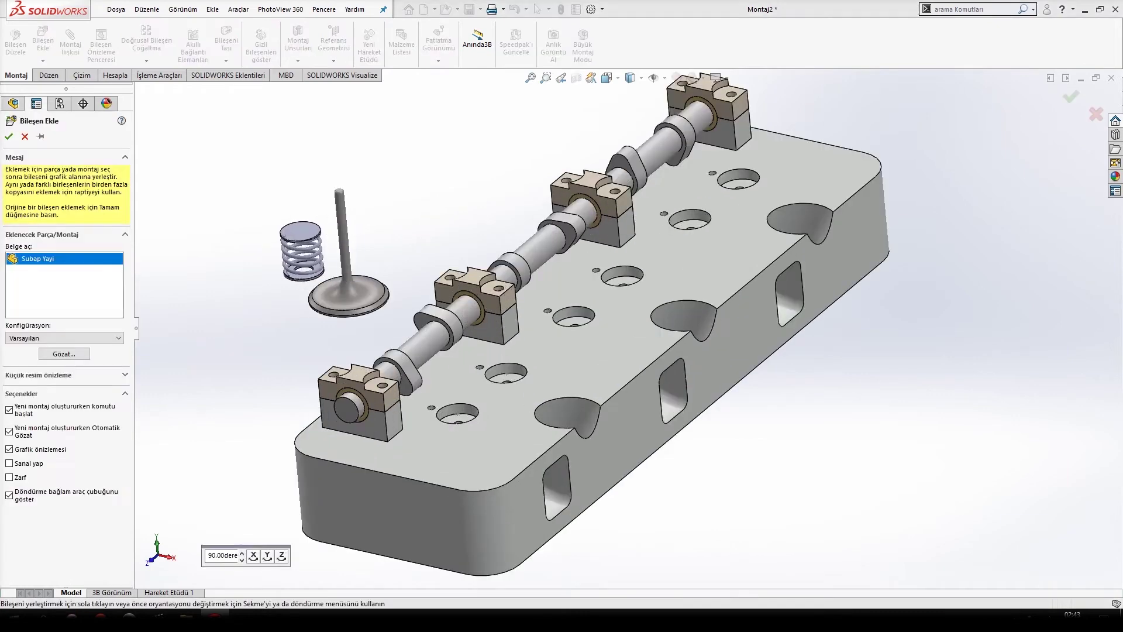
pyautogui.click(298, 246)
# Mate the Subap valve stem concentric with the guide hole in the first valve pocket and slide the valve down
pyautogui.click(342, 244)
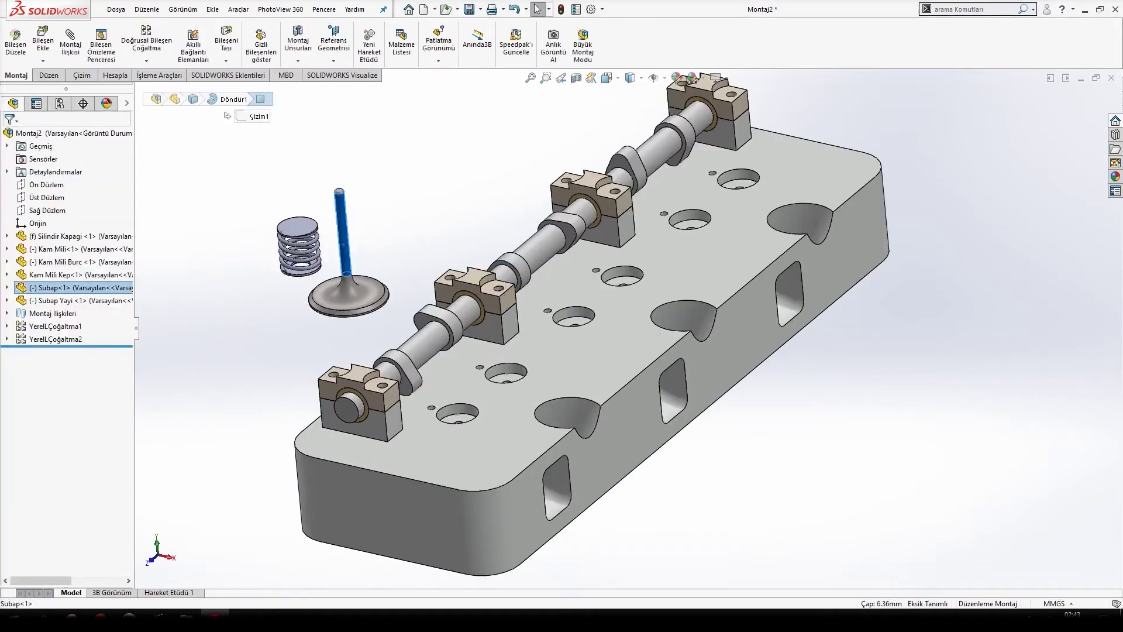
pyautogui.scroll(-8, 600, 292)
pyautogui.keyDown('ctrl'); pyautogui.click(582, 316); pyautogui.keyUp('ctrl')
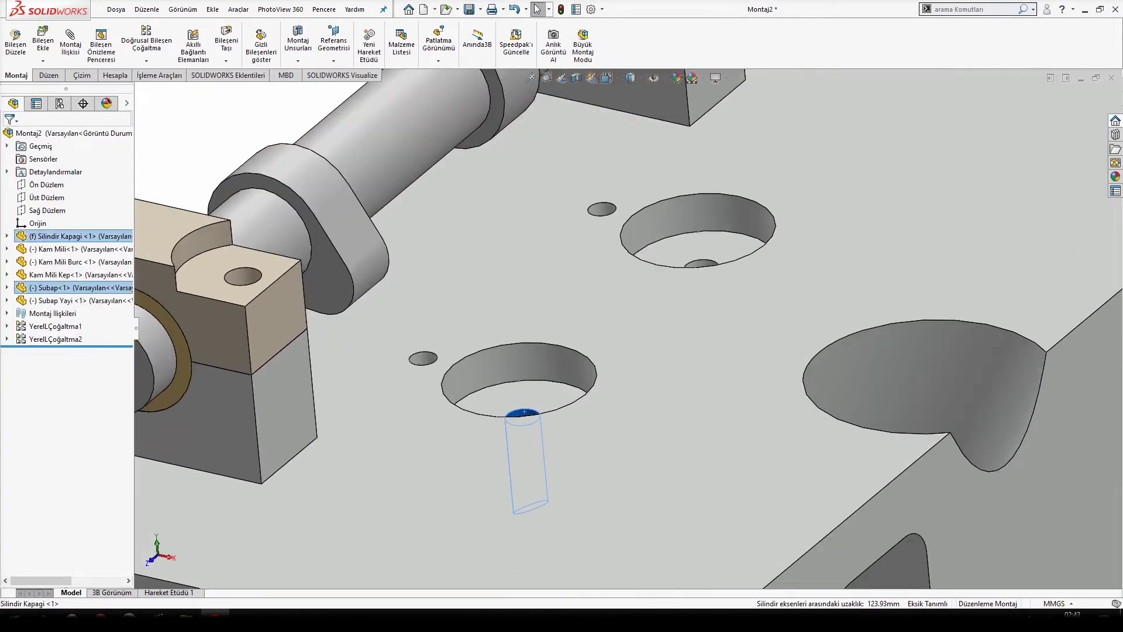
pyautogui.click(600, 402)
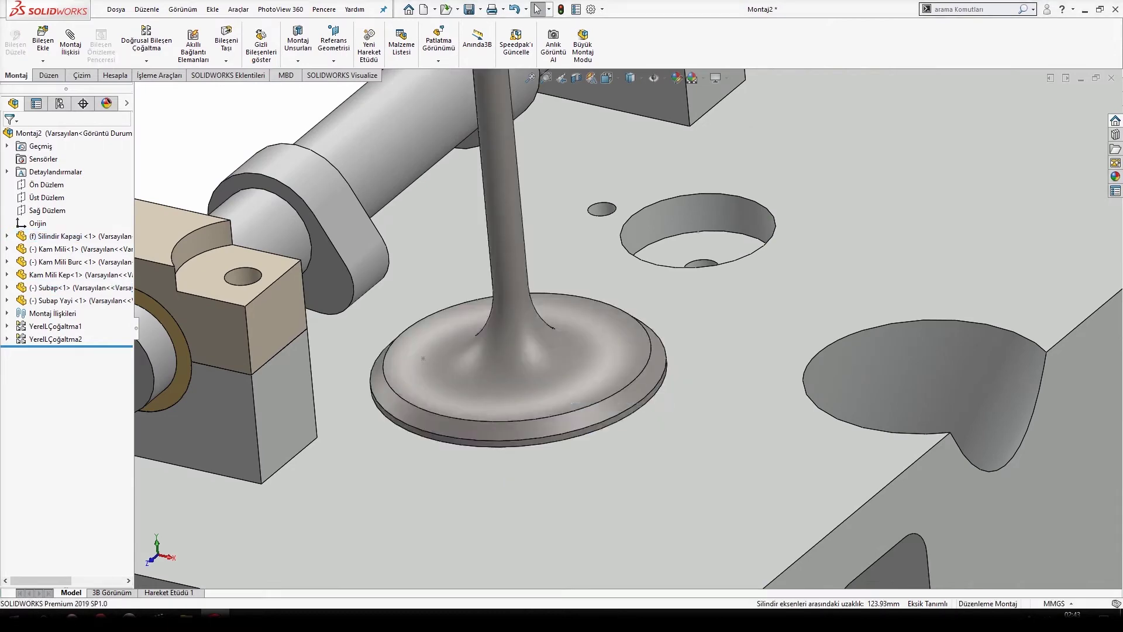
pyautogui.scroll(4, 600, 402)
pyautogui.moveTo(564, 246); pyautogui.dragTo(571, 333)
# Mate the hole in the Subap Yayi spring's lower plate concentric with the first valve pocket's wall
pyautogui.scroll(3, 572, 332)
pyautogui.scroll(-8, 445, 193)
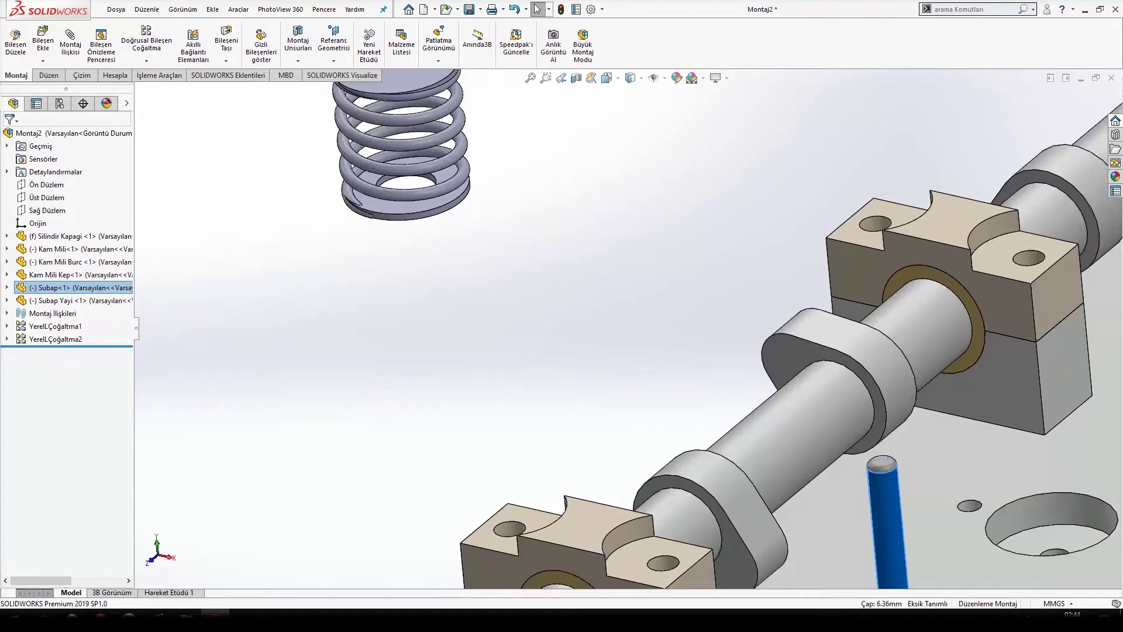
pyautogui.click(402, 177)
pyautogui.scroll(-4, 355, 153)
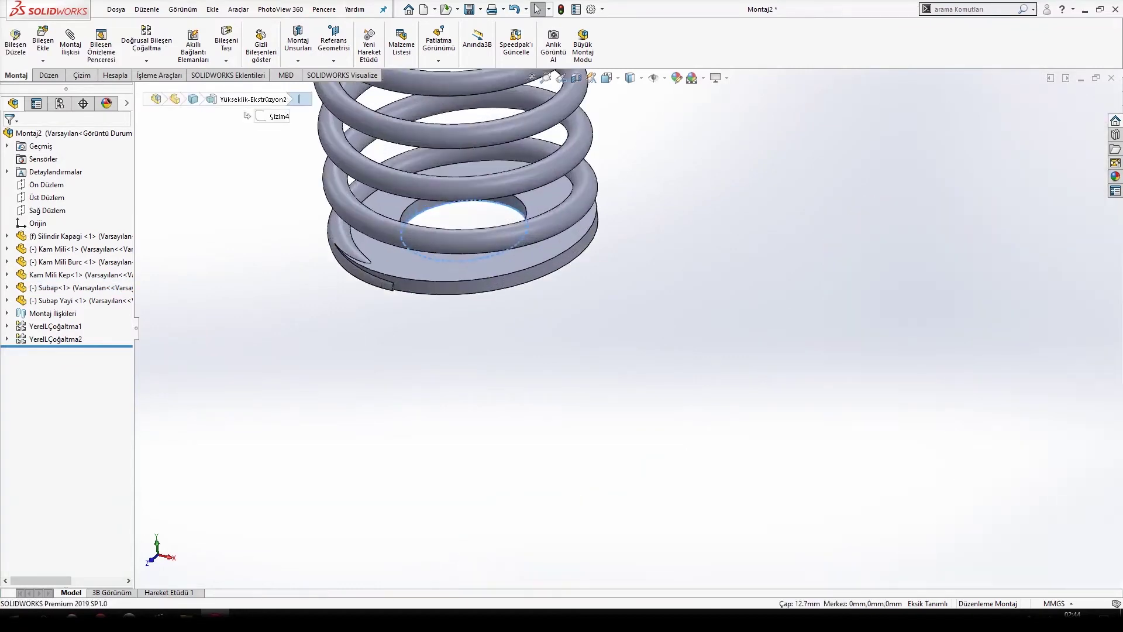
pyautogui.click(425, 206)
pyautogui.scroll(9, 640, 336)
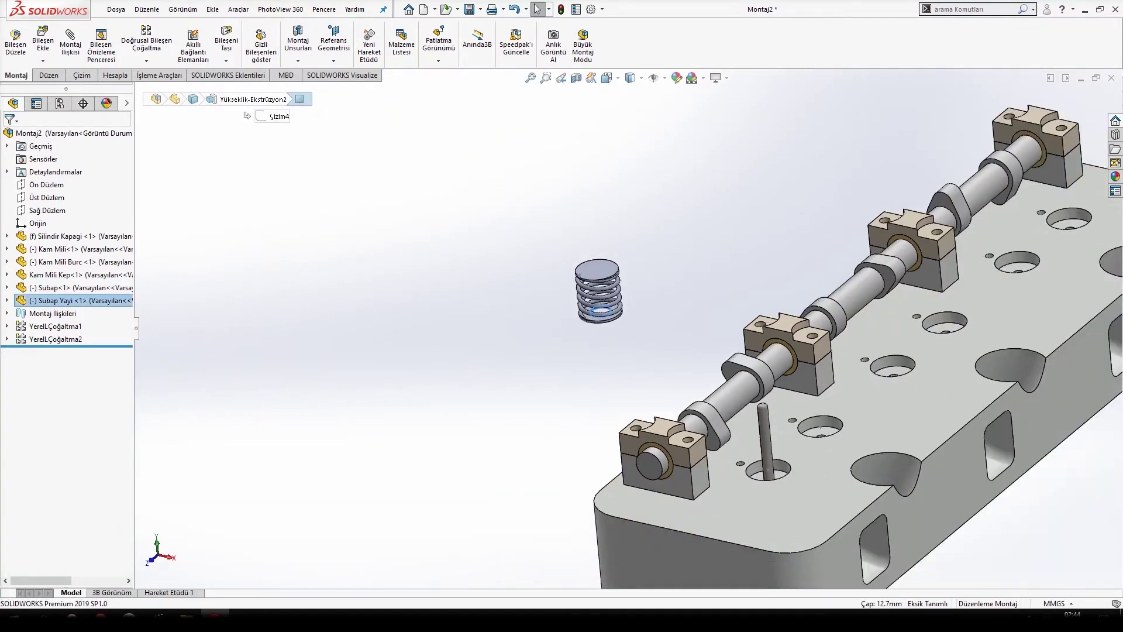
pyautogui.scroll(-4, 845, 497)
pyautogui.keyDown('ctrl'); pyautogui.click(722, 412); pyautogui.keyUp('ctrl')
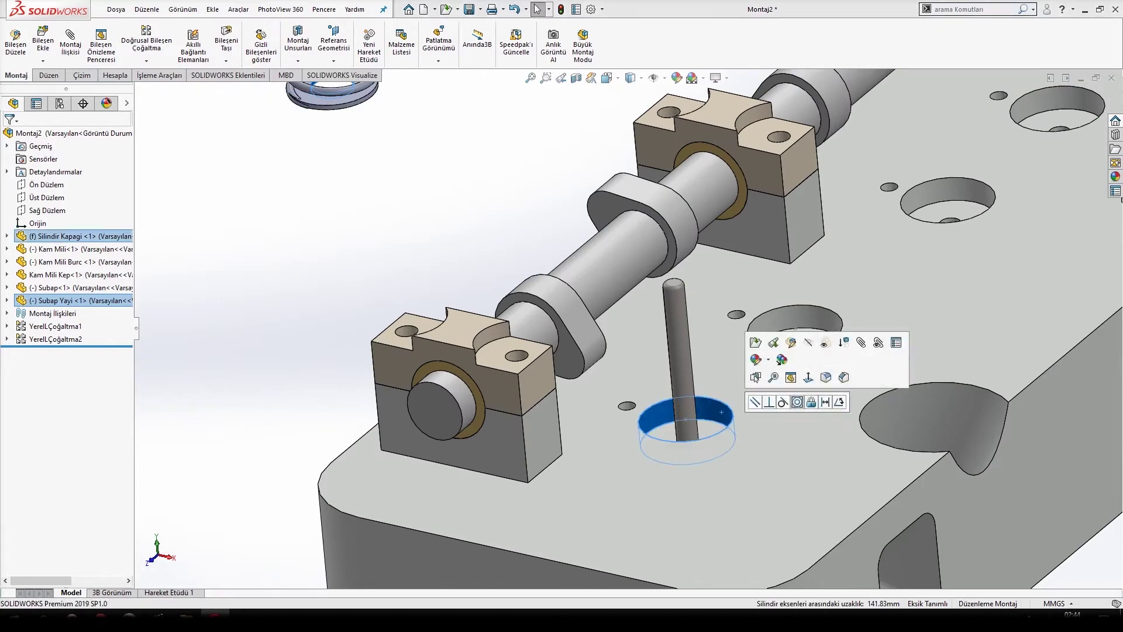
pyautogui.click(797, 402)
# Mate the underside of the spring's top plate coincident with the tip of the valve stem
pyautogui.moveTo(778, 427); pyautogui.dragTo(781, 401, button='middle')
pyautogui.scroll(-3, 693, 278)
pyautogui.click(688, 282)
pyautogui.scroll(-3, 781, 401)
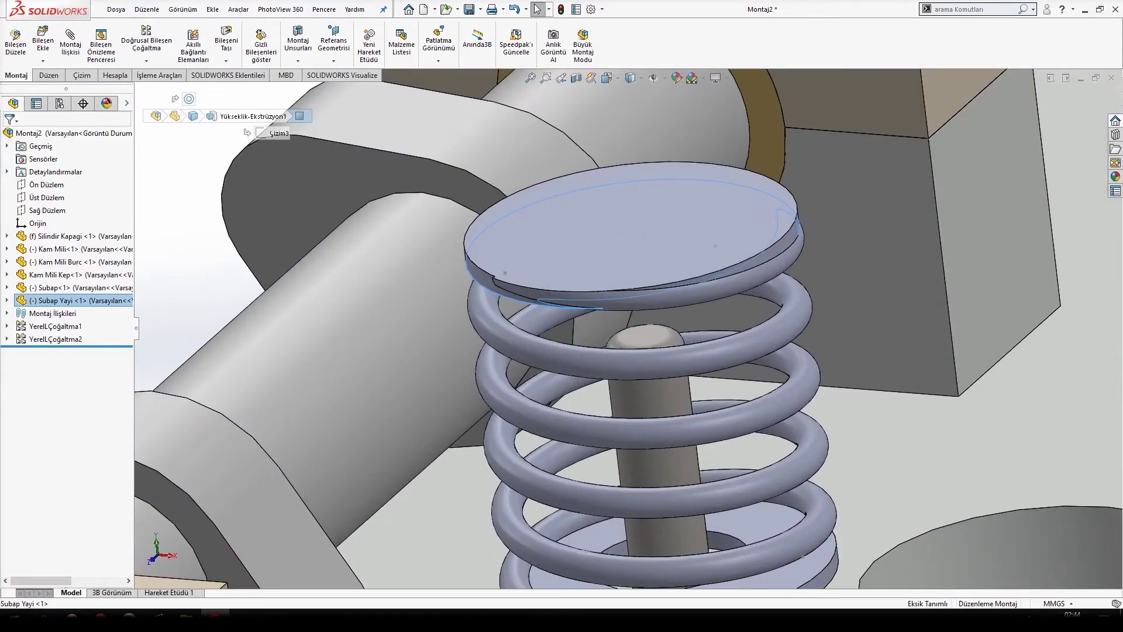
pyautogui.keyDown('ctrl'); pyautogui.click(644, 335); pyautogui.keyUp('ctrl')
pyautogui.press('Escape')
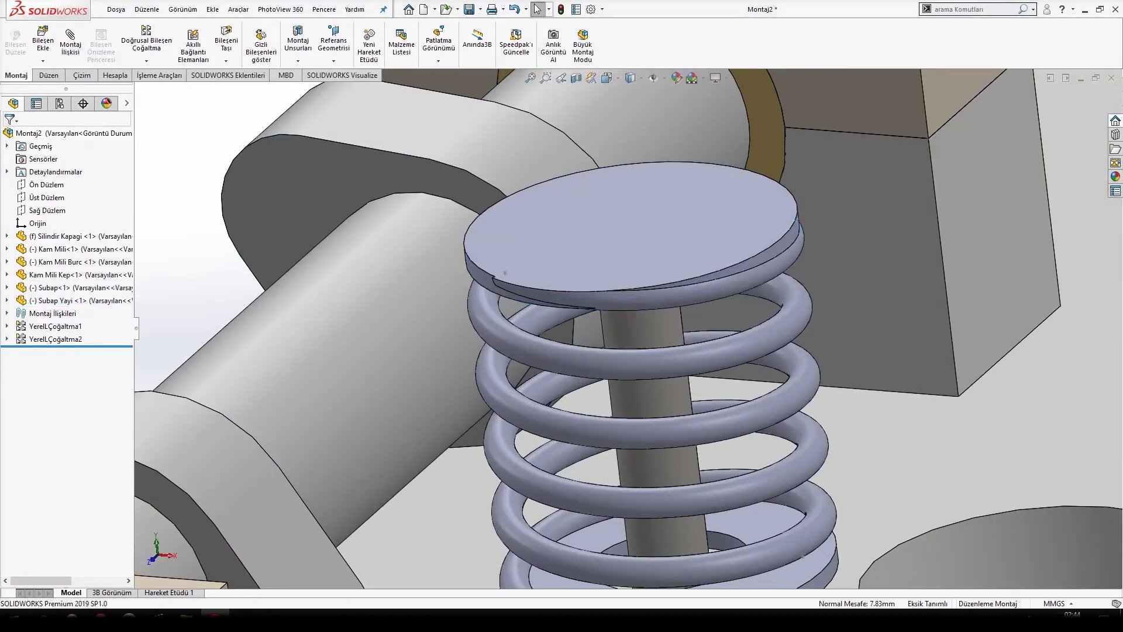
# Slide the valve spring down along its axis into the first valve pocket
pyautogui.moveTo(613, 225); pyautogui.dragTo(636, 433)
pyautogui.scroll(10, 625, 325)
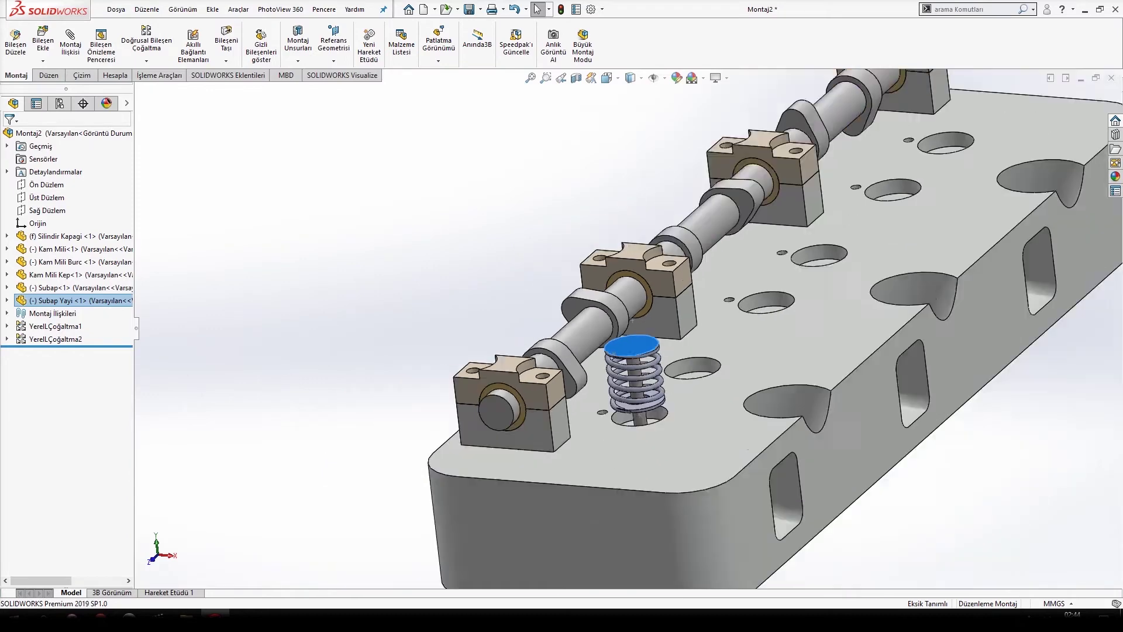
pyautogui.moveTo(631, 360); pyautogui.dragTo(682, 383, button='middle')
pyautogui.moveTo(702, 410); pyautogui.dragTo(702, 431)
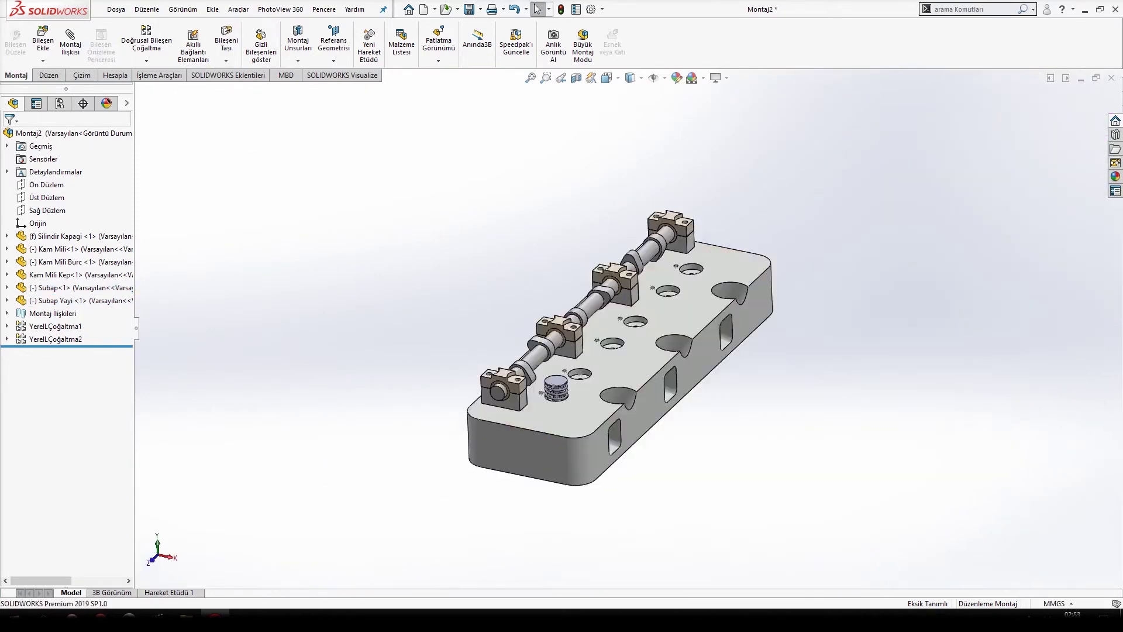
# Place a copy of the Subap Yayi spring in the free space beside the cylinder head
pyautogui.scroll(3, 623, 327)
pyautogui.scroll(-3, 683, 252)
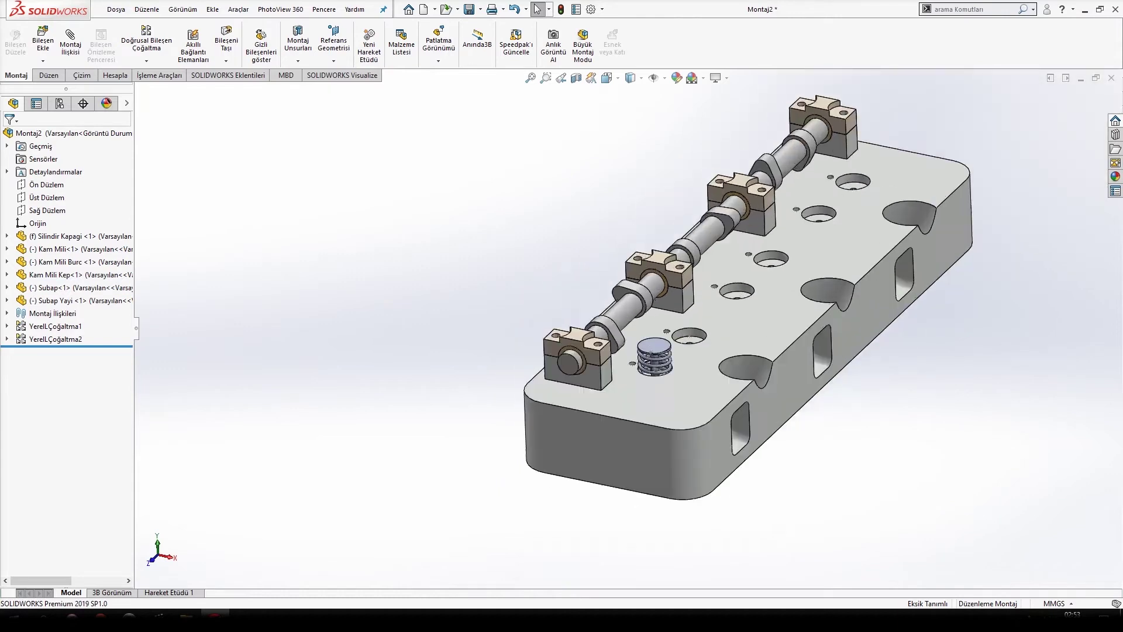
pyautogui.scroll(-2, 643, 386)
pyautogui.click(643, 375)
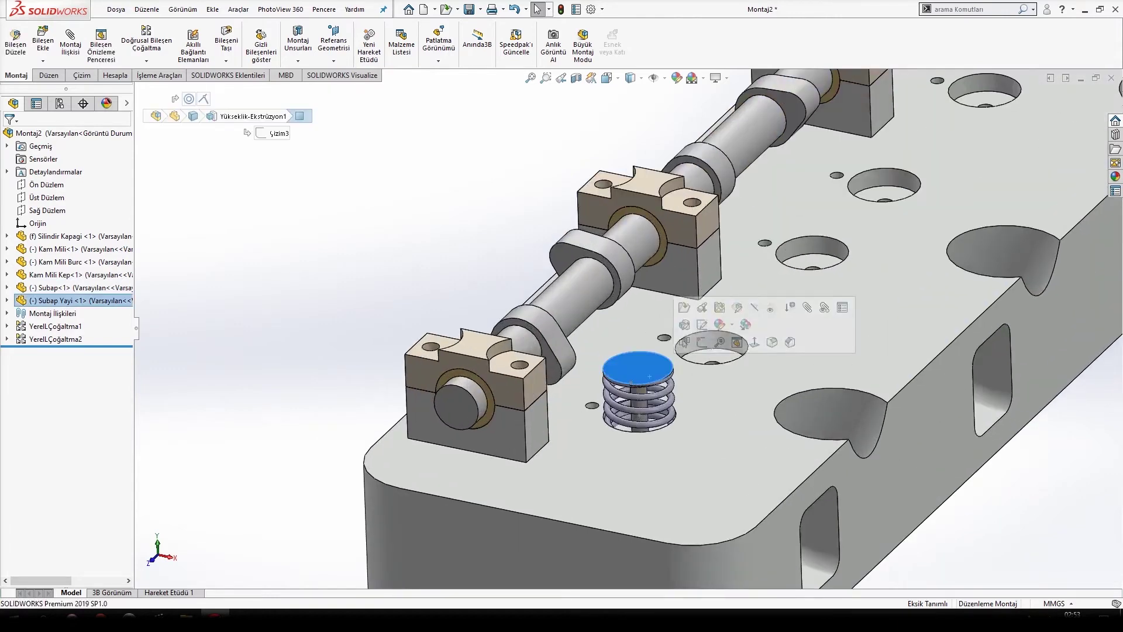
pyautogui.keyDown('ctrl'); pyautogui.moveTo(302, 290); pyautogui.dragTo(208, 226); pyautogui.keyUp('ctrl')
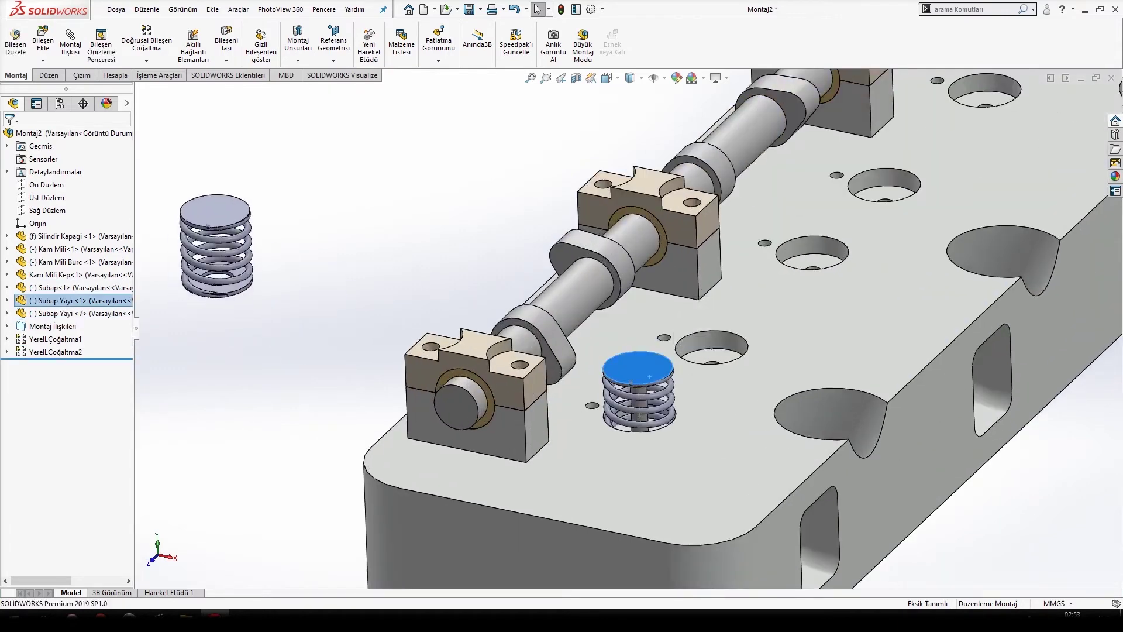
# Place a copy of the Subap valve beside the cylinder head and slide the installed valve and spring down in their pocket
pyautogui.moveTo(640, 402); pyautogui.dragTo(640, 373)
pyautogui.press('Escape')
pyautogui.click(640, 427)
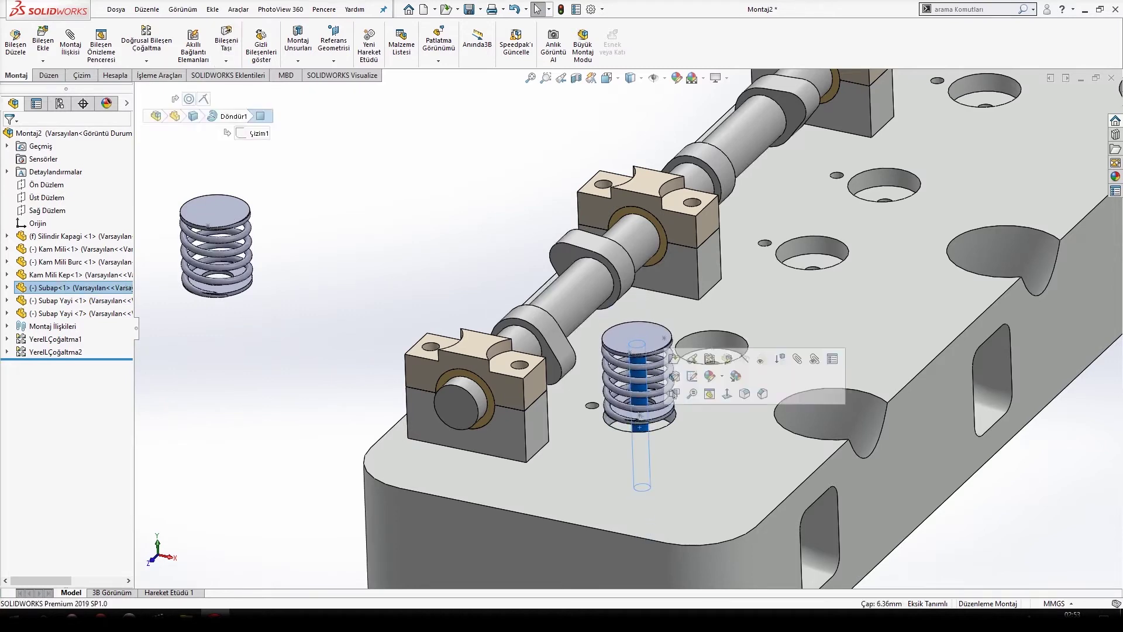
pyautogui.click(73, 288)
pyautogui.keyDown('ctrl'); pyautogui.moveTo(73, 287); pyautogui.dragTo(310, 288); pyautogui.keyUp('ctrl')
pyautogui.scroll(3, 627, 335)
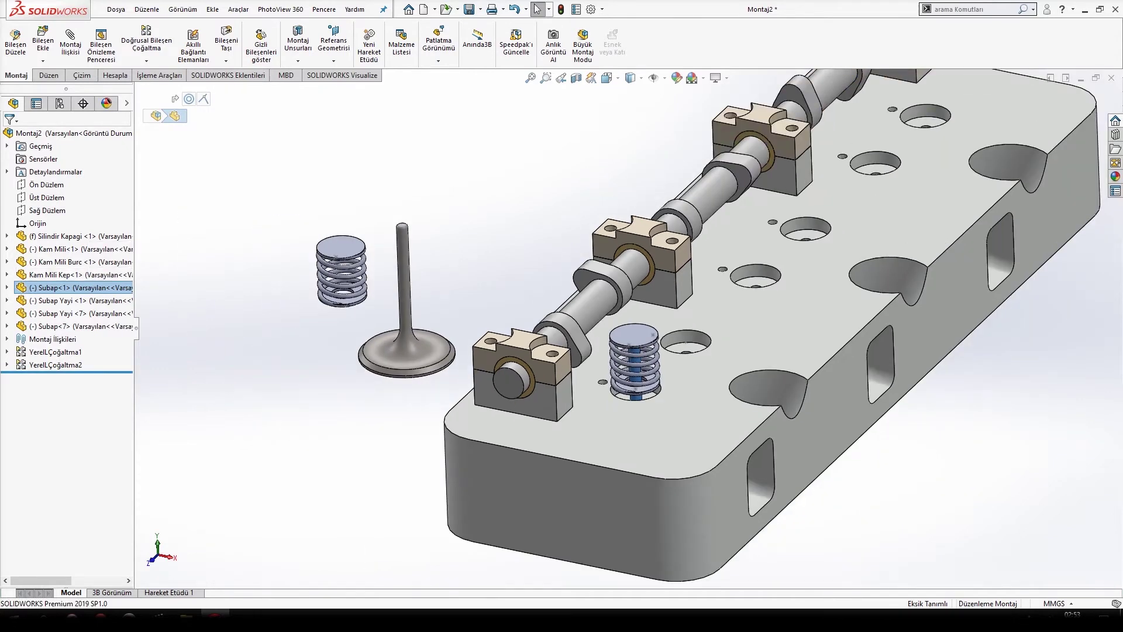
pyautogui.moveTo(629, 353)
pyautogui.mouseDown()
pyautogui.moveTo(629, 363)
pyautogui.moveTo(629, 336)
pyautogui.mouseUp()
pyautogui.moveTo(636, 391); pyautogui.dragTo(636, 426)
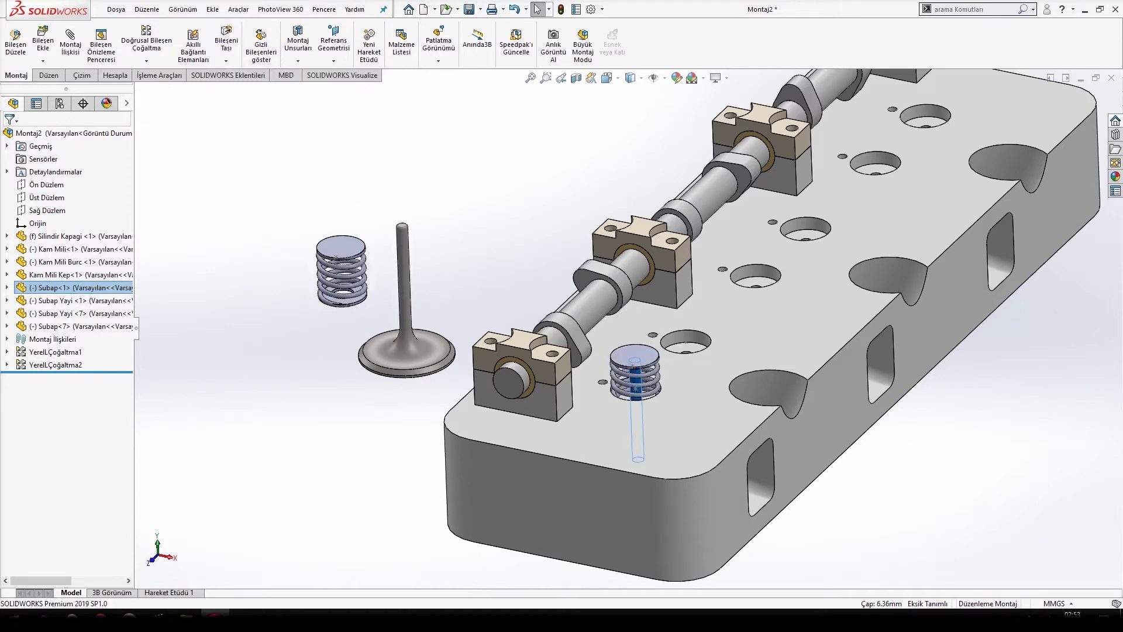
pyautogui.click(404, 281)
pyautogui.scroll(-6, 700, 348)
pyautogui.click(646, 361)
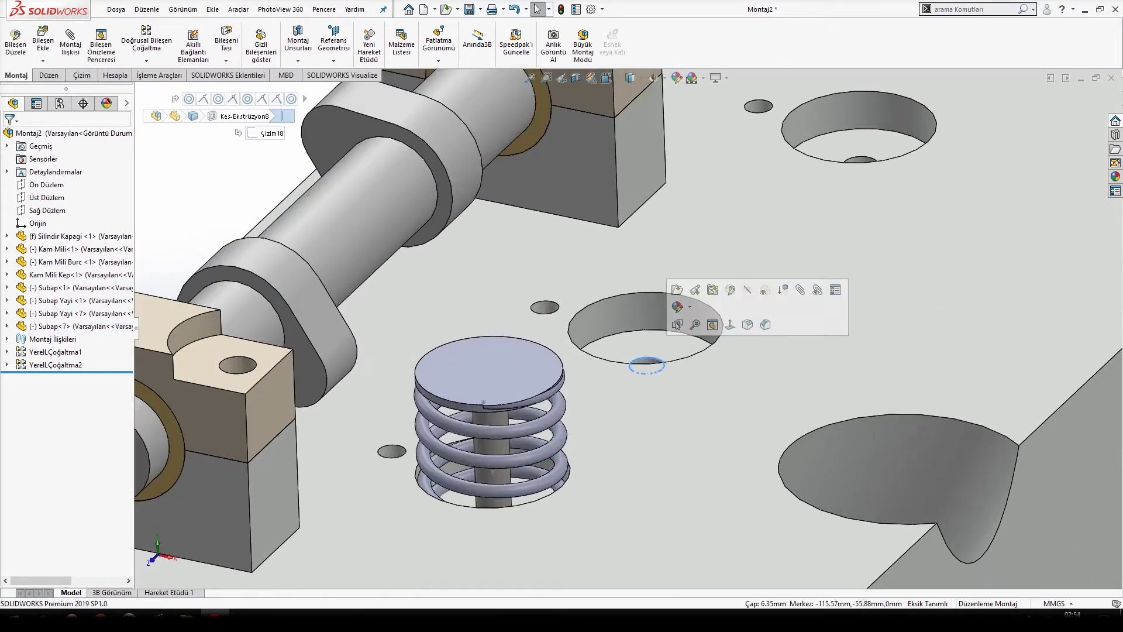
pyautogui.scroll(5, 643, 357)
pyautogui.press('Escape')
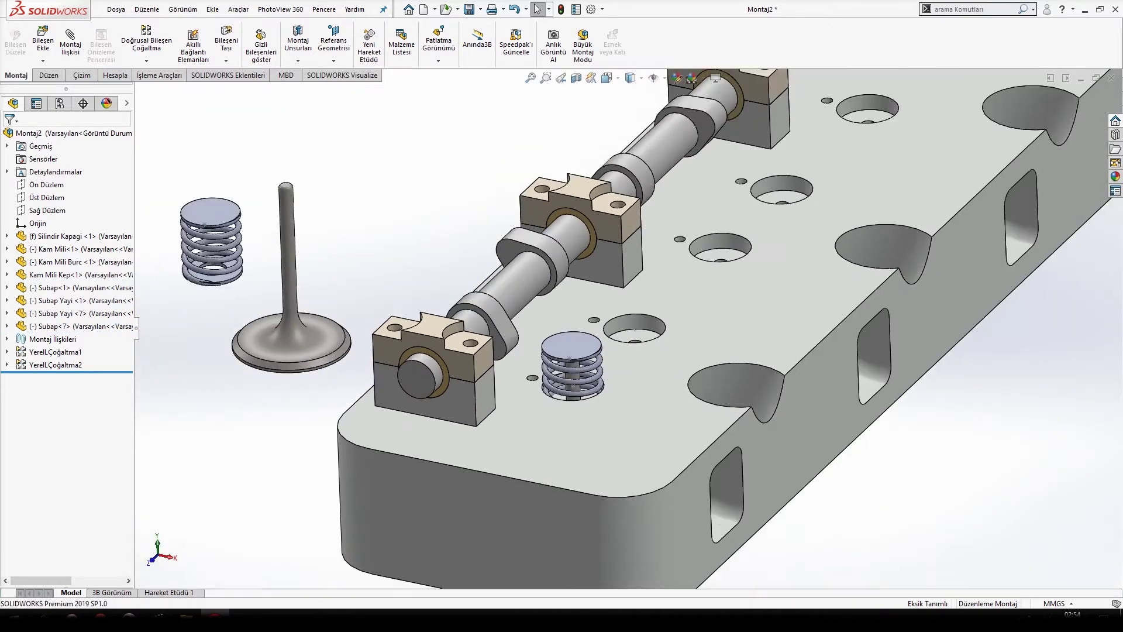
# Mate the copied Subap valve's stem concentric with the guide hole in the second valve pocket and slide the valve along it
pyautogui.click(287, 252)
pyautogui.moveTo(655, 284); pyautogui.dragTo(654, 319, button='middle')
pyautogui.scroll(-5, 632, 381)
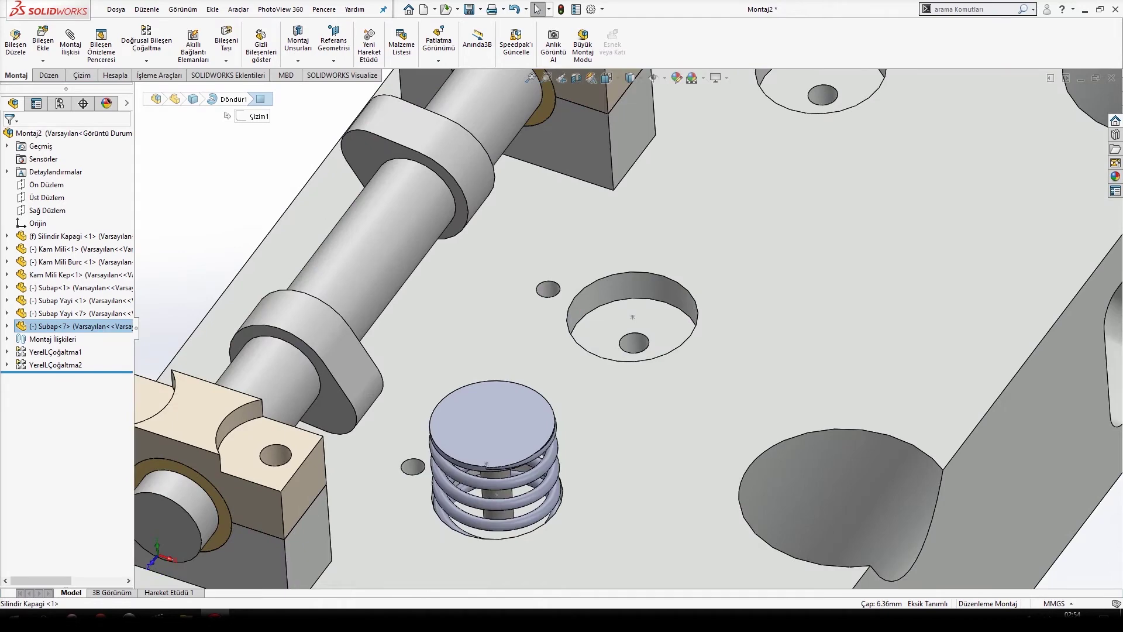
pyautogui.keyDown('ctrl'); pyautogui.click(634, 342); pyautogui.keyUp('ctrl')
pyautogui.click(711, 327)
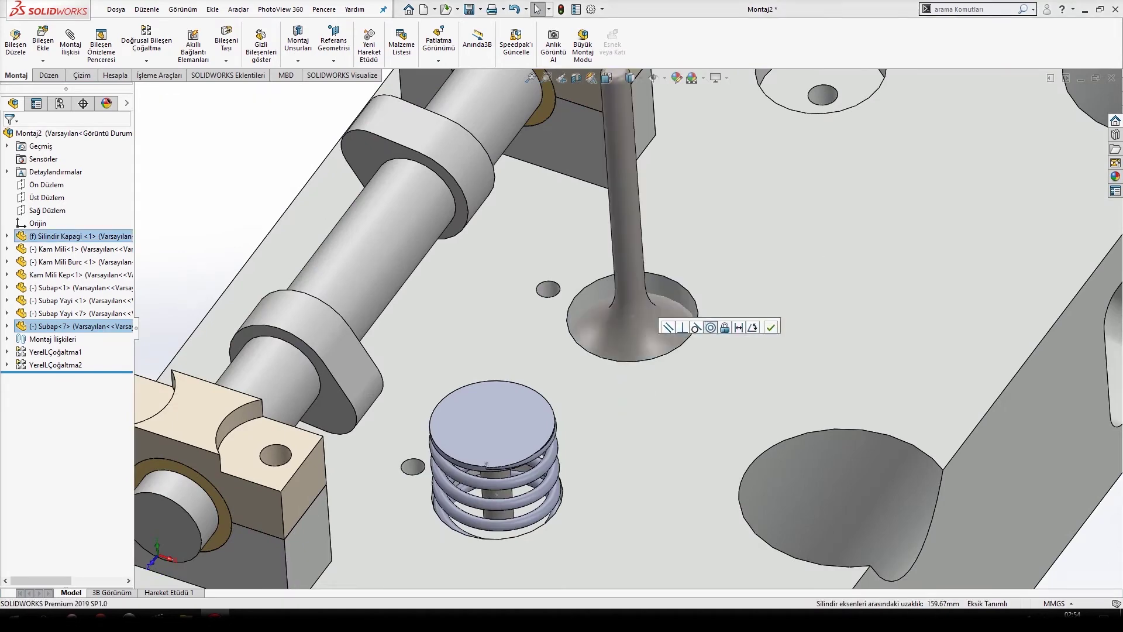
pyautogui.click(769, 327)
pyautogui.scroll(6, 627, 328)
pyautogui.moveTo(625, 263); pyautogui.dragTo(627, 282)
# Mate the lower flange of the copied Subap Yayi spring concentric with the second valve pocket in the cylinder head
pyautogui.moveTo(620, 316); pyautogui.dragTo(585, 241, button='middle')
pyautogui.scroll(-1, 585, 241)
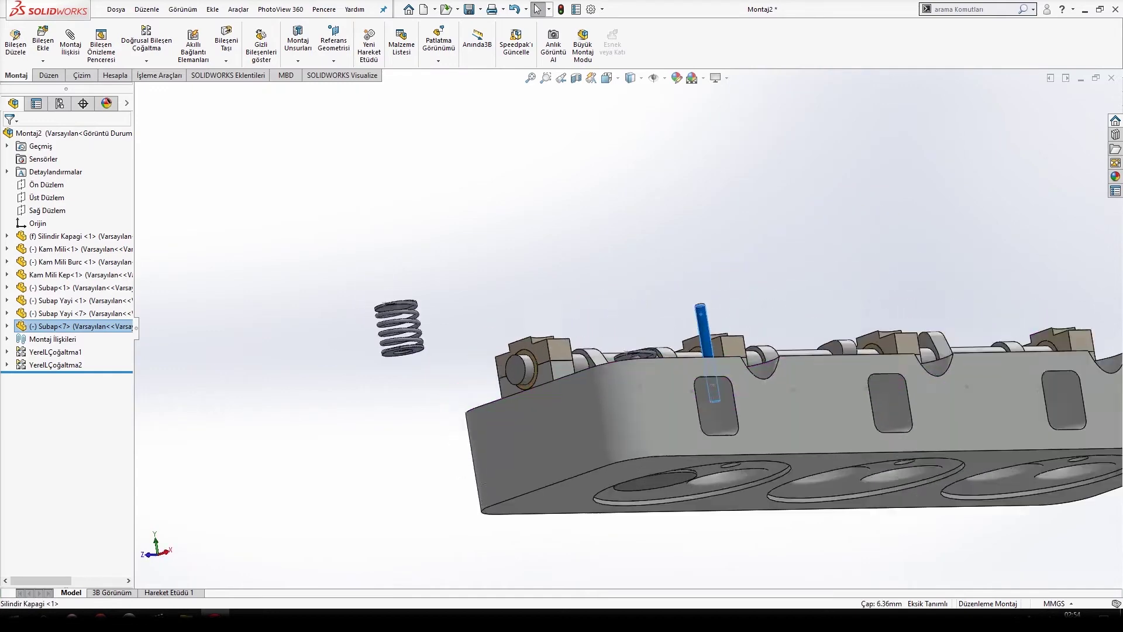
pyautogui.scroll(-5, 351, 315)
pyautogui.moveTo(656, 275); pyautogui.dragTo(669, 350, button='middle')
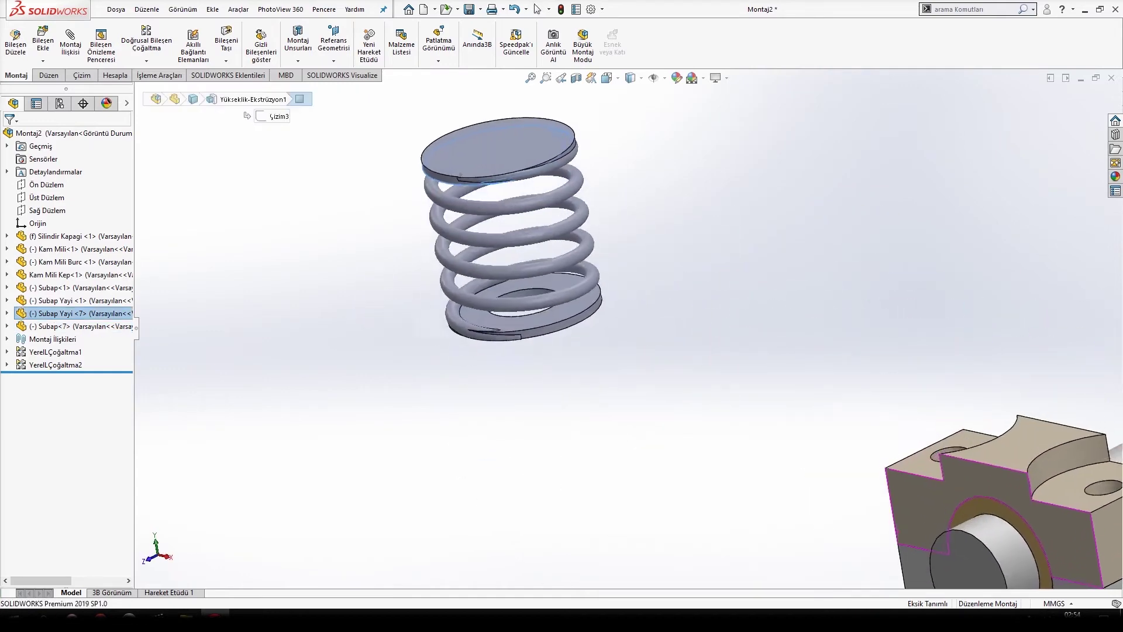
pyautogui.scroll(6, 670, 350)
pyautogui.scroll(-3, 670, 351)
pyautogui.click(569, 332)
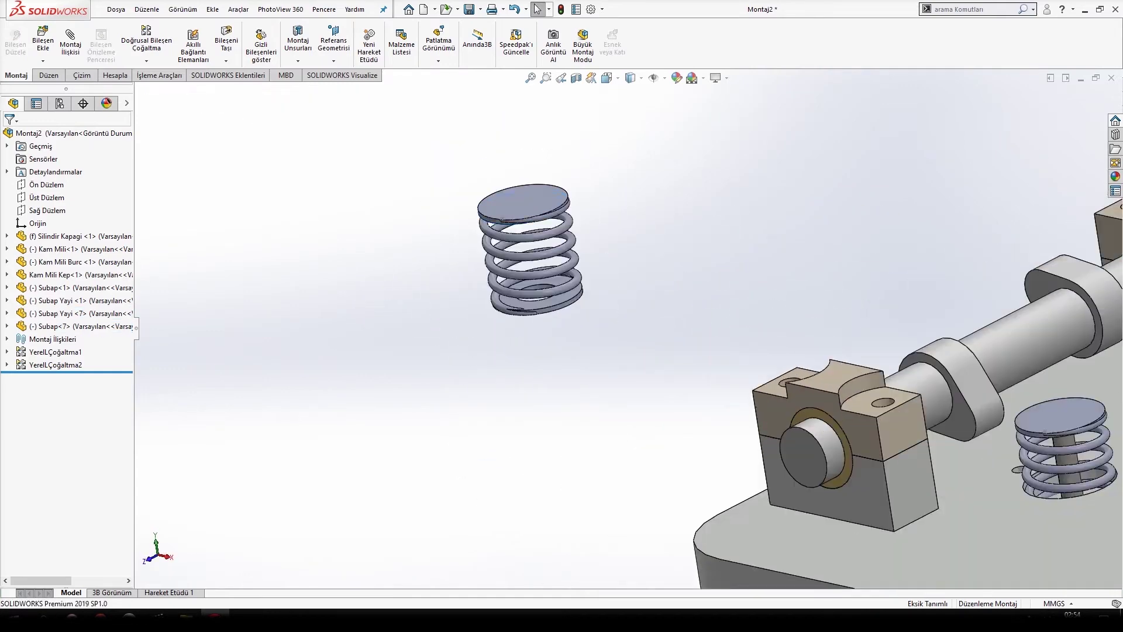
pyautogui.scroll(-5, 569, 331)
pyautogui.click(460, 231)
pyautogui.scroll(5, 573, 292)
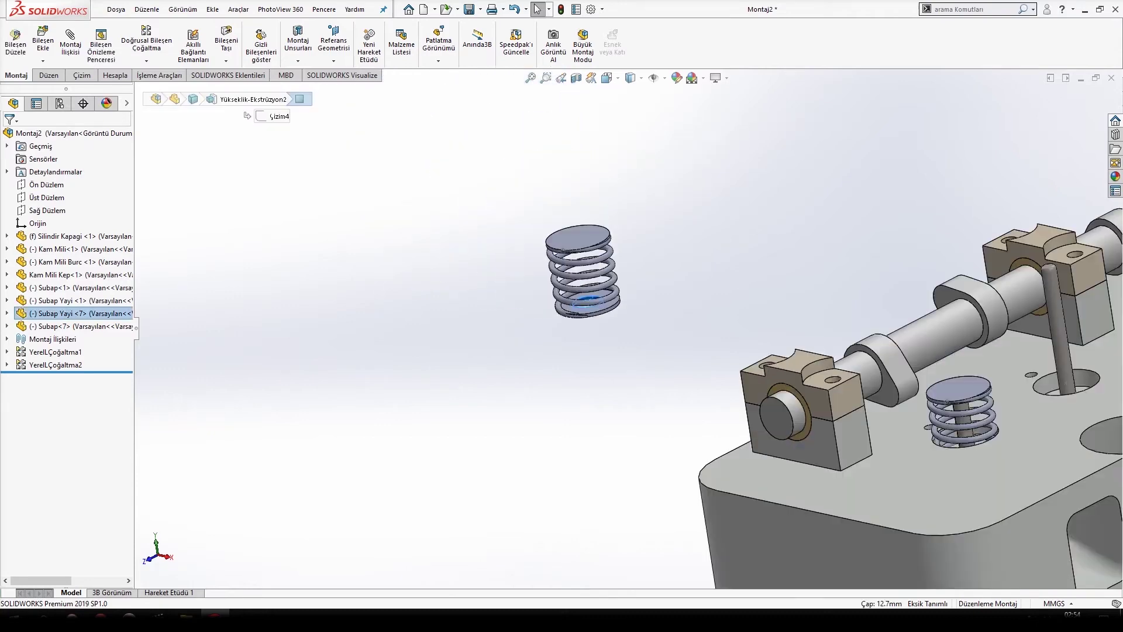
pyautogui.scroll(-5, 1054, 366)
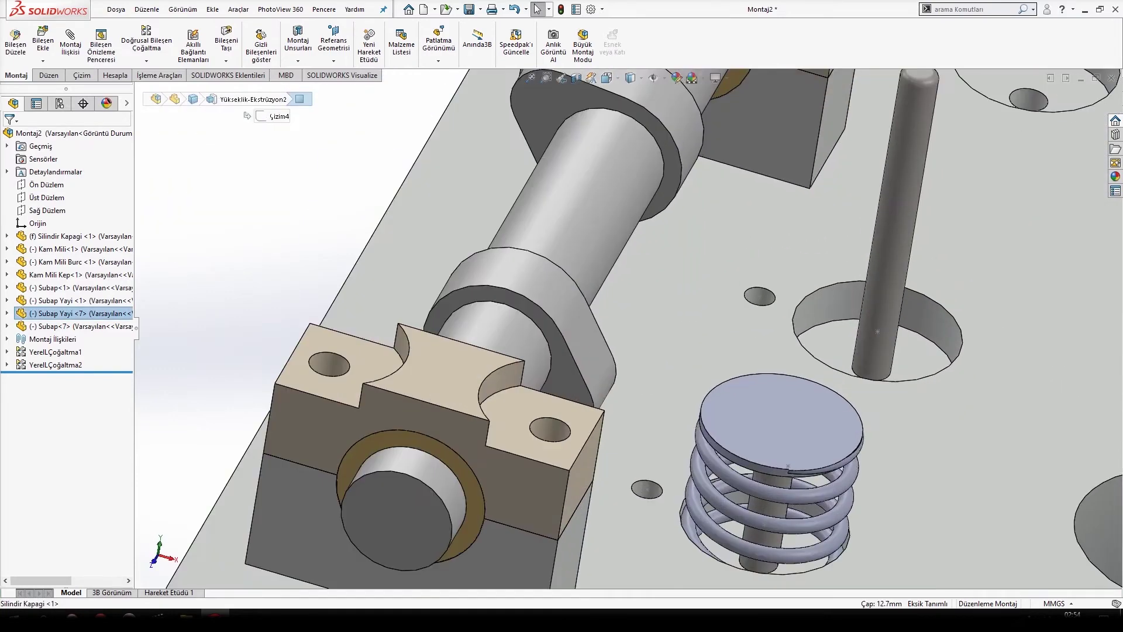
pyautogui.click(926, 321)
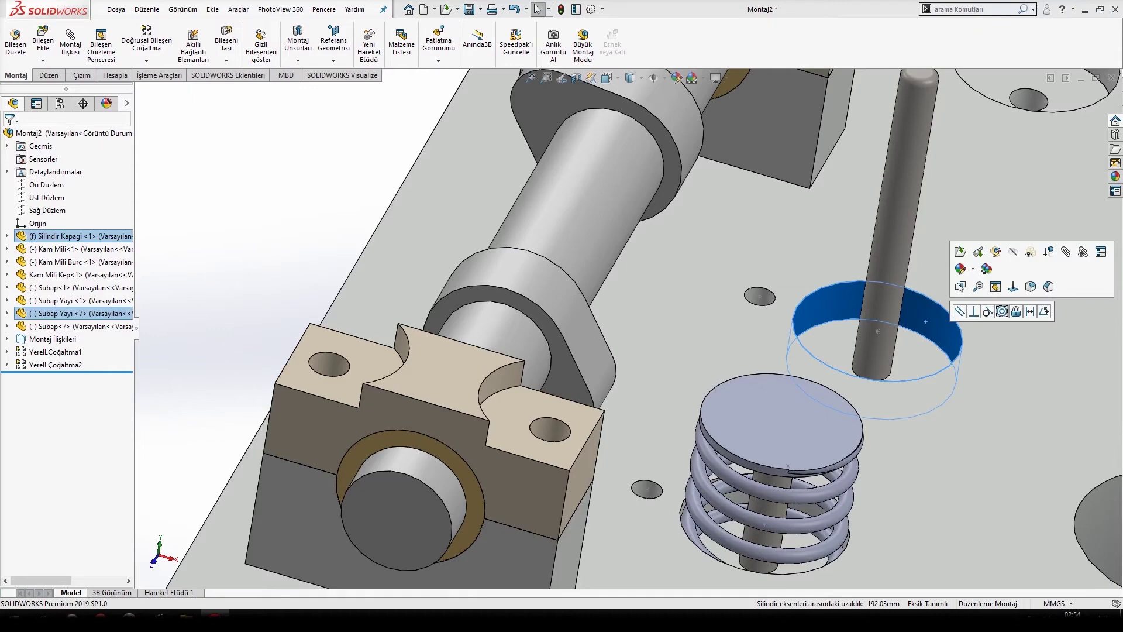
pyautogui.click(1002, 311)
# Slide the copied Subap Yayi spring up along its axis until its top disc is above the second valve's stem
pyautogui.moveTo(731, 462); pyautogui.dragTo(620, 357, button='middle')
pyautogui.scroll(3, 620, 357)
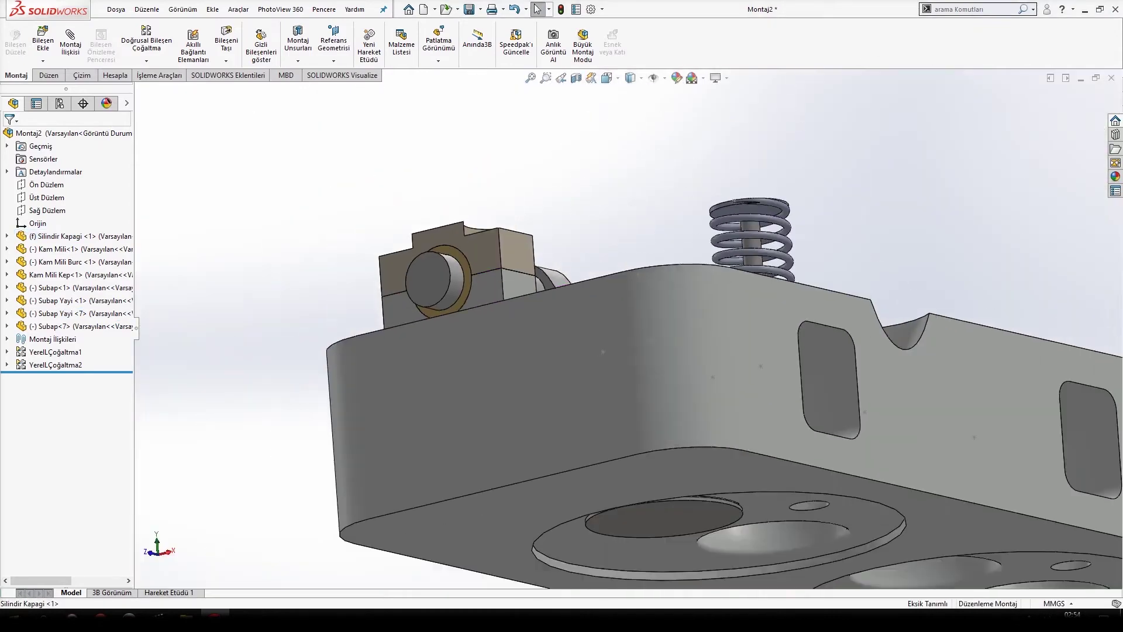
pyautogui.scroll(-3, 845, 158)
pyautogui.click(685, 244)
pyautogui.moveTo(686, 245); pyautogui.dragTo(691, 287, button='middle')
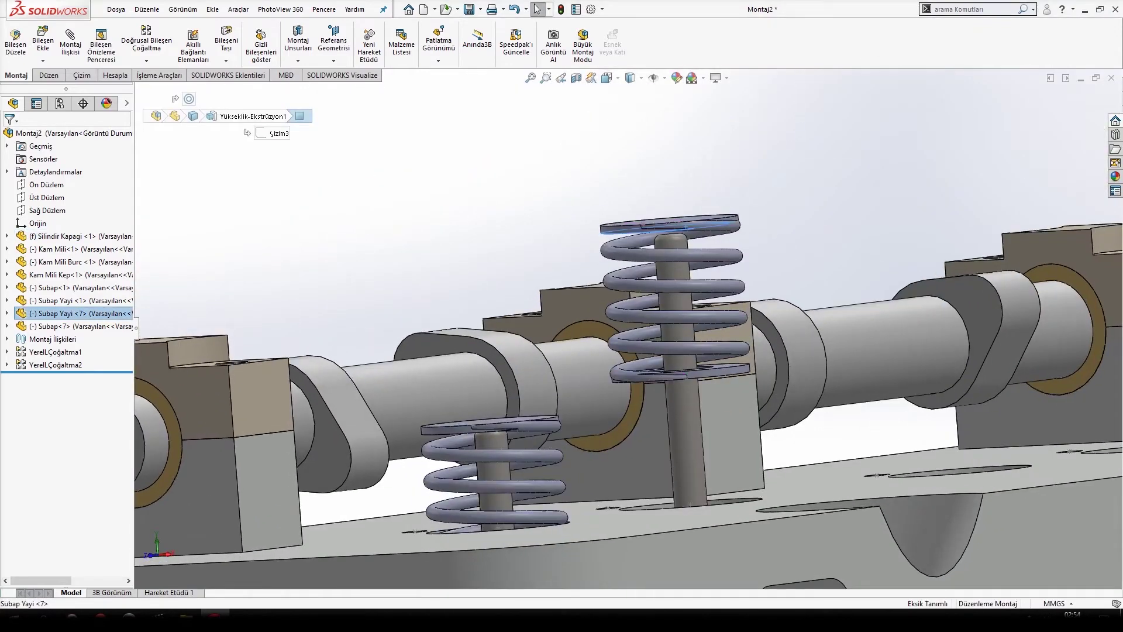
pyautogui.scroll(-7, 693, 234)
pyautogui.moveTo(635, 249); pyautogui.dragTo(693, 264, button='middle')
pyautogui.click(699, 227)
pyautogui.scroll(10, 638, 503)
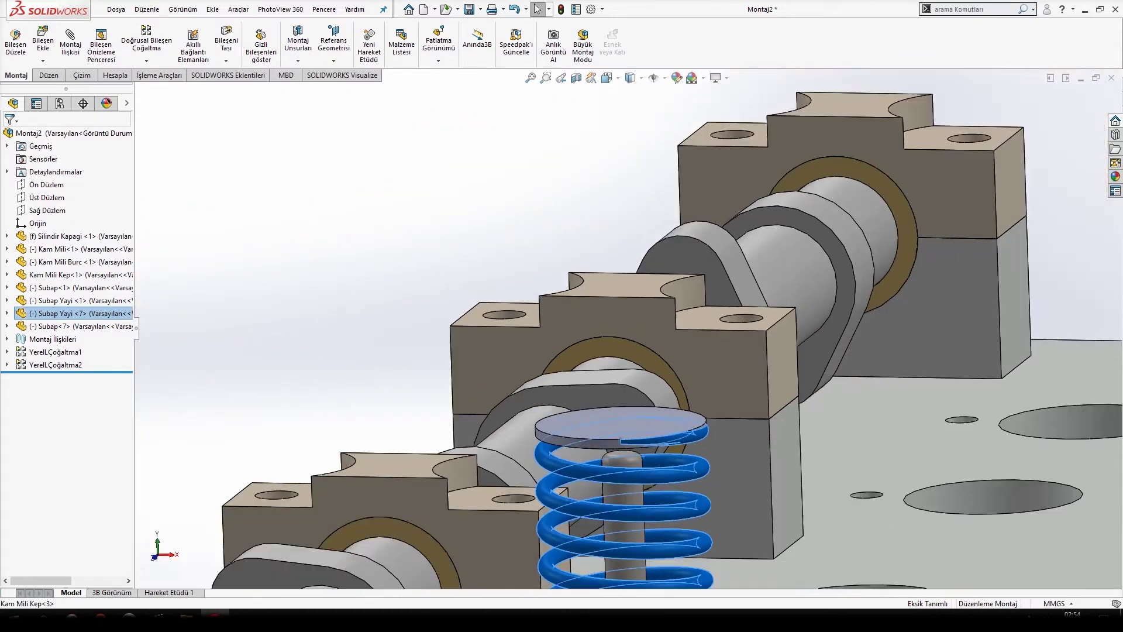
pyautogui.moveTo(634, 397); pyautogui.dragTo(629, 366)
pyautogui.click(605, 365)
pyautogui.moveTo(648, 443); pyautogui.dragTo(620, 406)
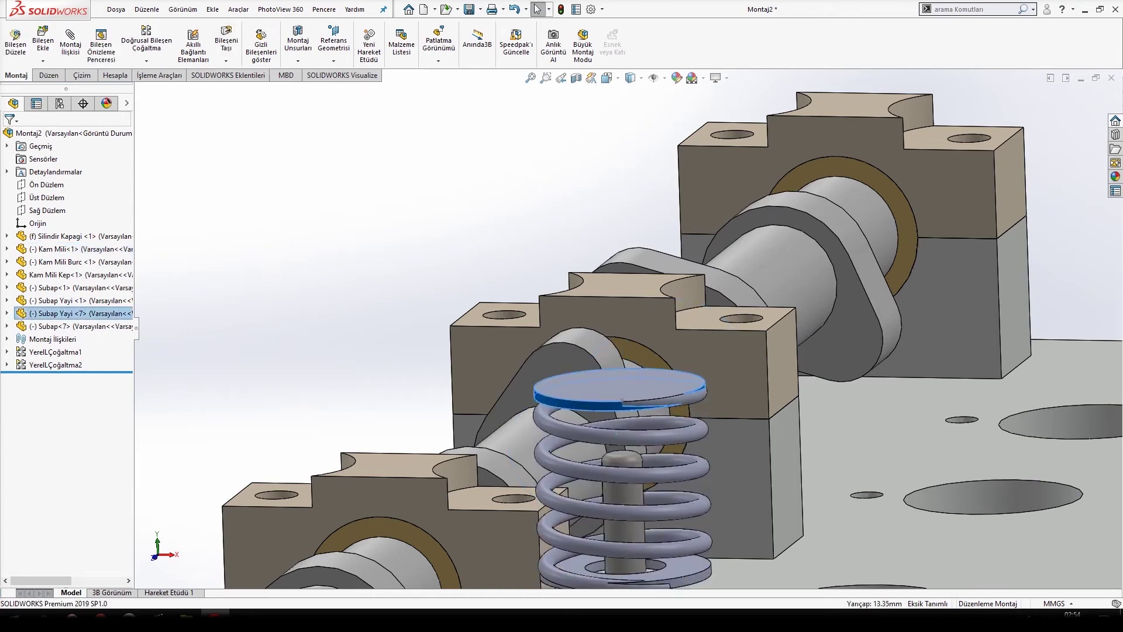
# Mate the second valve's stem tip coincident with the underside of the copied spring's top disc
pyautogui.moveTo(624, 432); pyautogui.dragTo(629, 460, button='middle')
pyautogui.scroll(3, 623, 433)
pyautogui.click(639, 421)
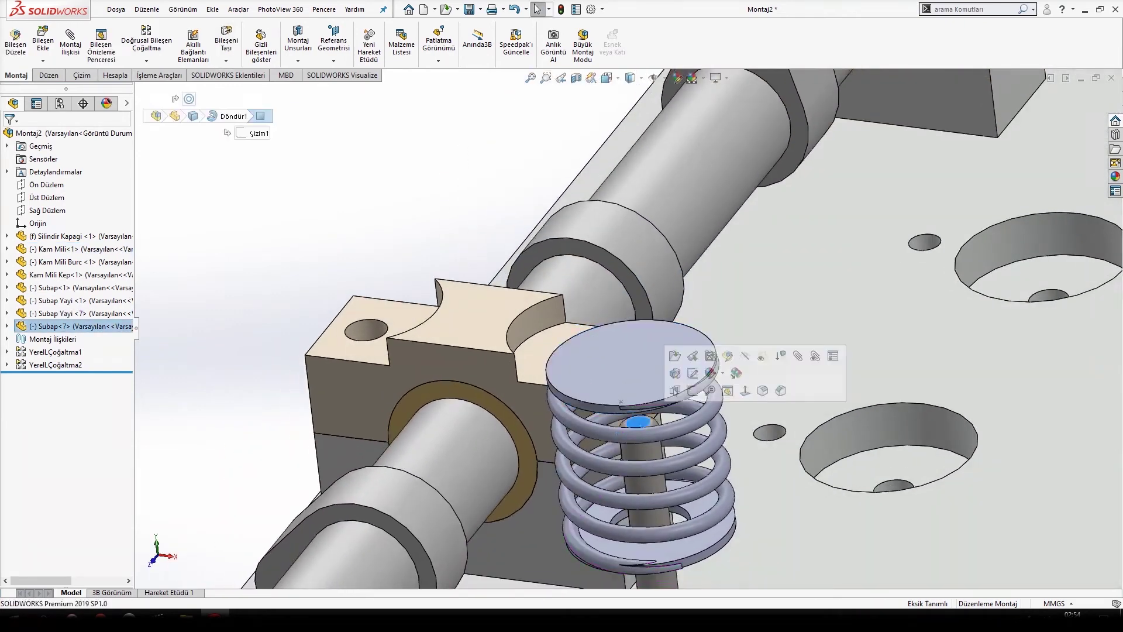
pyautogui.scroll(-3, 639, 422)
pyautogui.moveTo(639, 422); pyautogui.dragTo(636, 357, button='middle')
pyautogui.keyDown('ctrl'); pyautogui.click(648, 373); pyautogui.keyUp('ctrl')
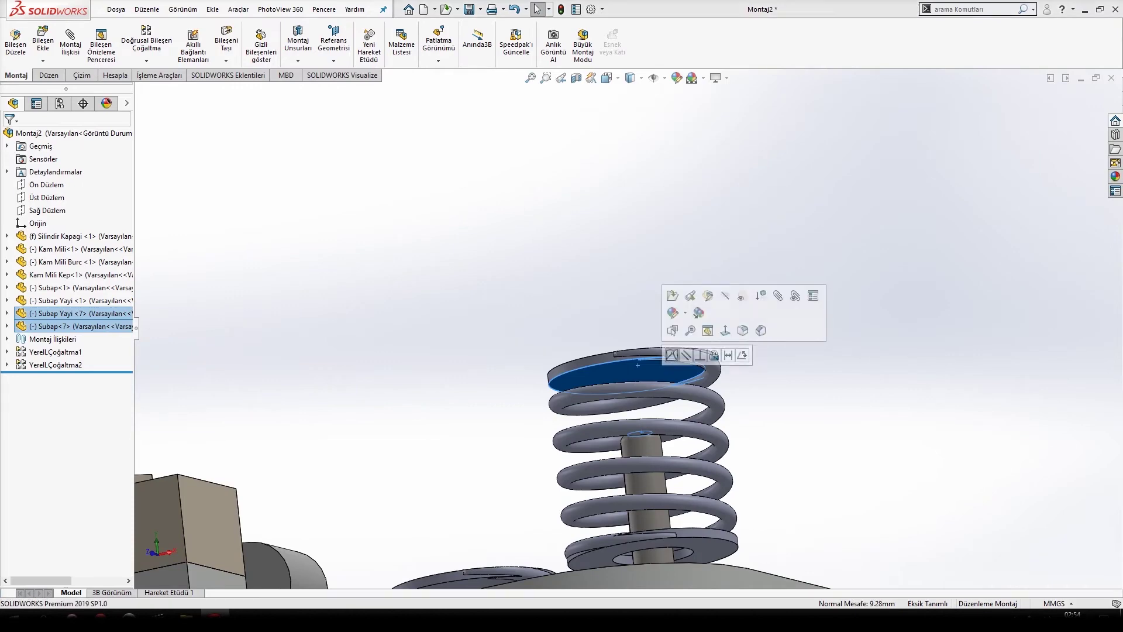
pyautogui.click(673, 355)
# Slide the second spring and its valve down into the second valve pocket and clear the selection
pyautogui.moveTo(661, 351); pyautogui.dragTo(650, 422, button='middle')
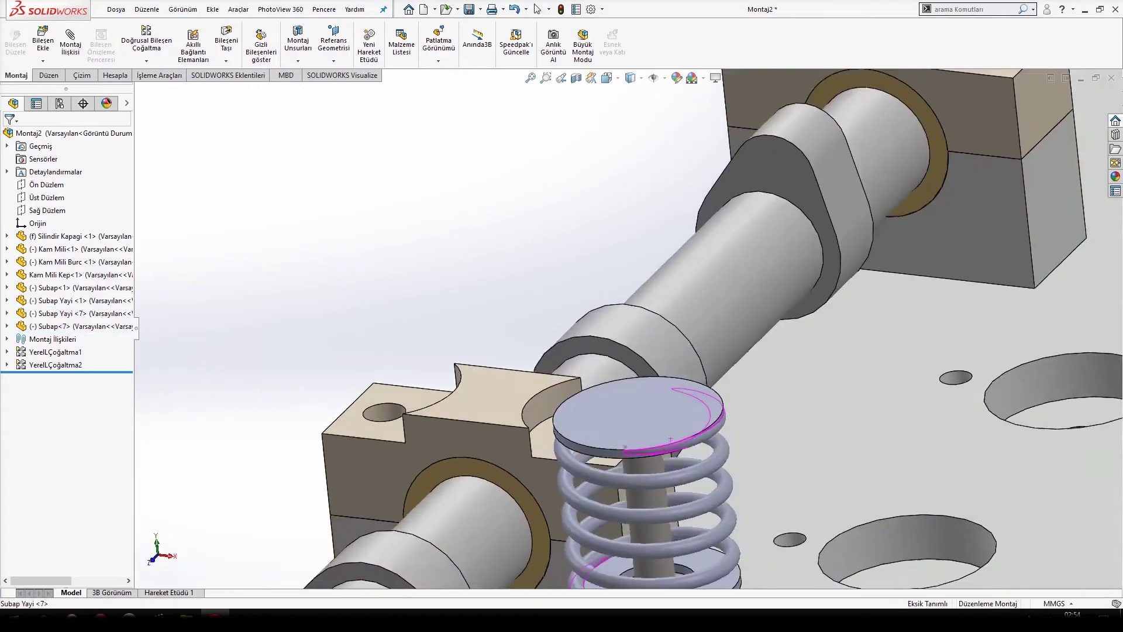
pyautogui.scroll(4, 650, 421)
pyautogui.moveTo(648, 420); pyautogui.dragTo(658, 533)
pyautogui.scroll(5, 651, 414)
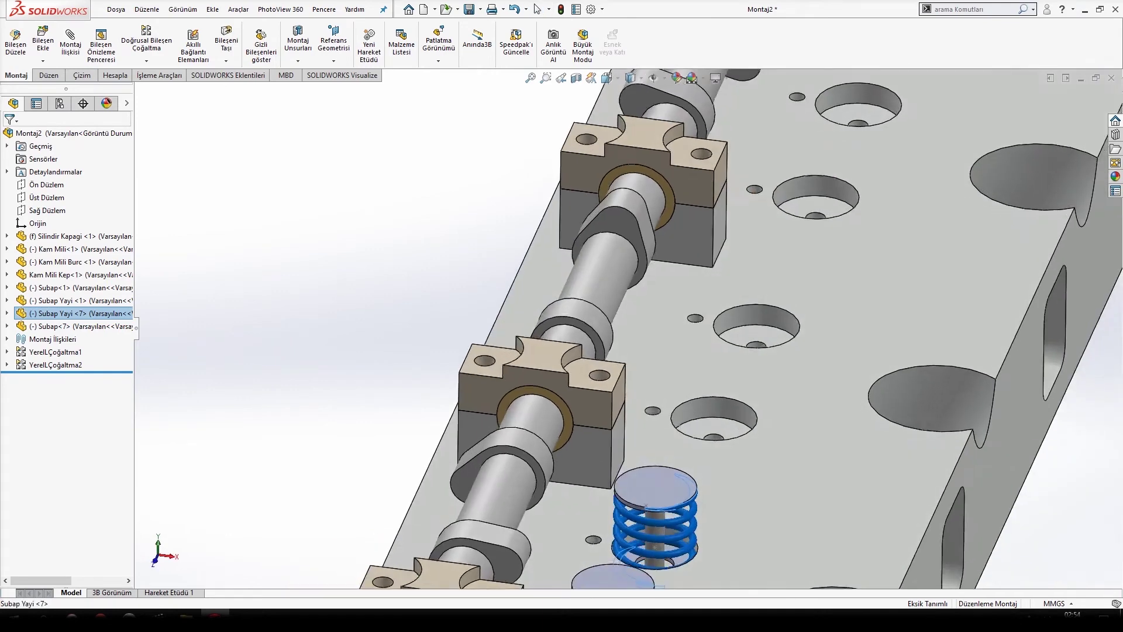
pyautogui.press('Escape')
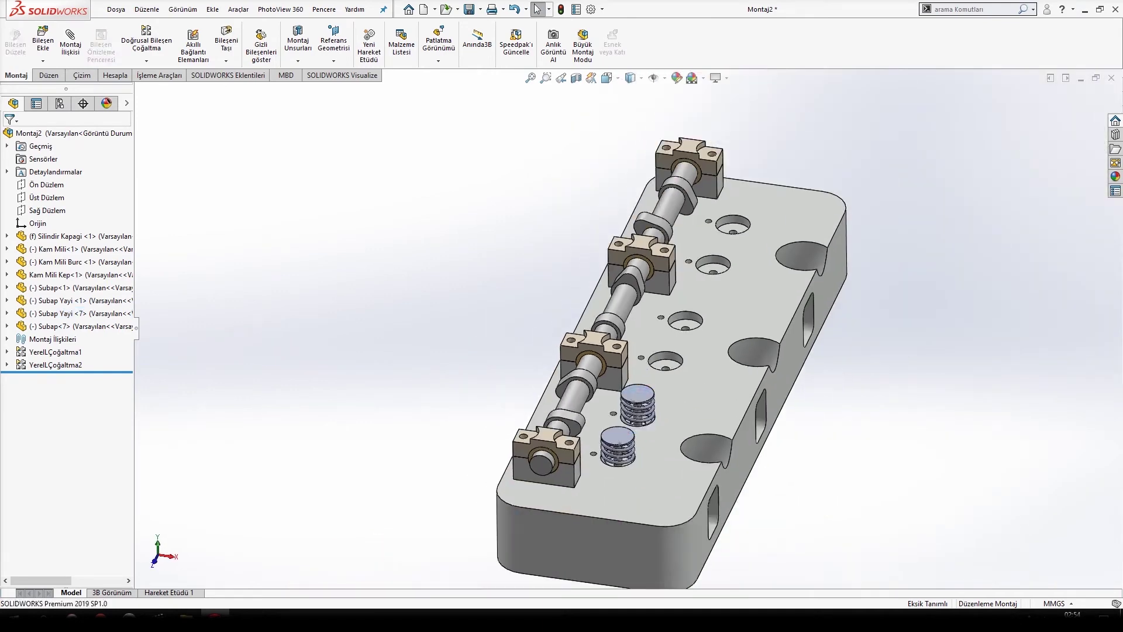
# Insert the Kulburator Montaj subassembly, rotated twice by 90° about Y, in the free space beside the cylinder head
pyautogui.click(42, 40)
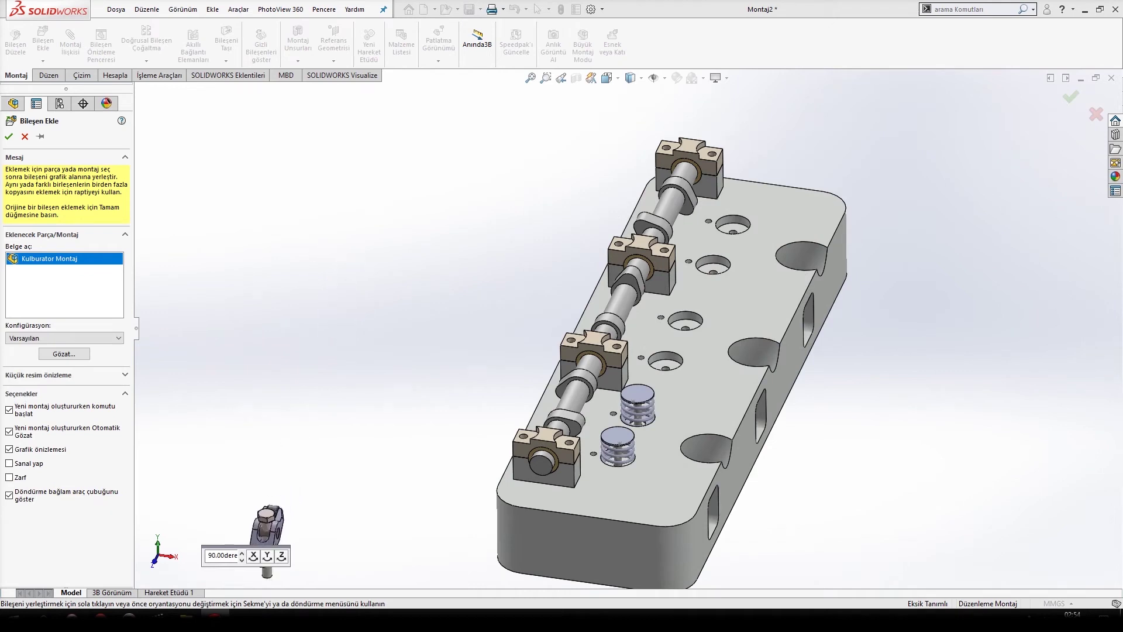
pyautogui.click(268, 556)
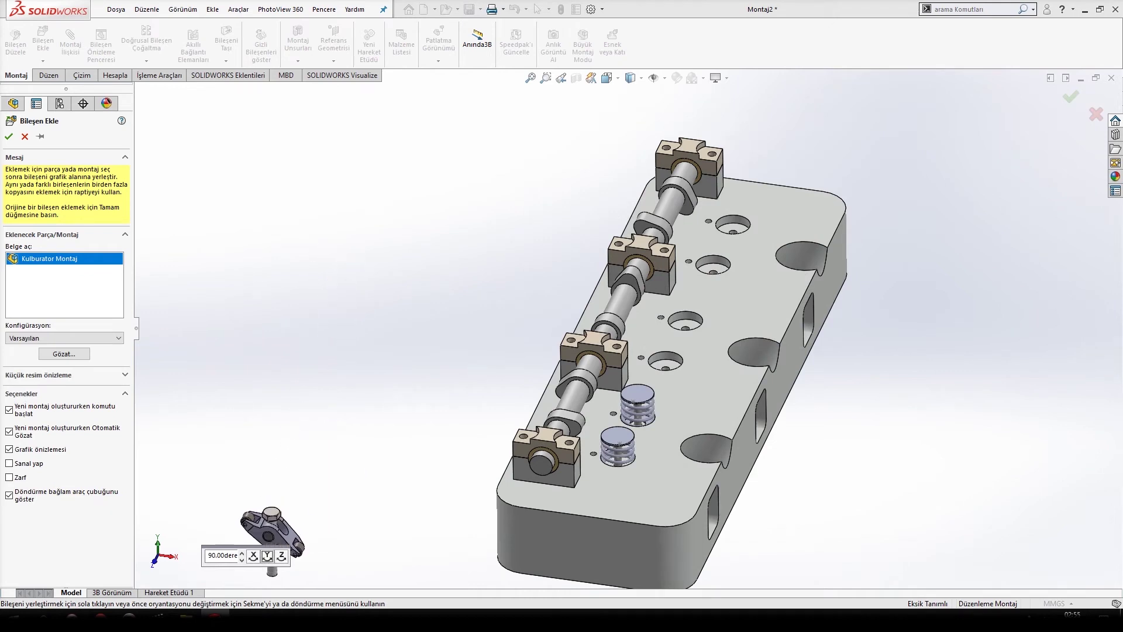
pyautogui.click(268, 555)
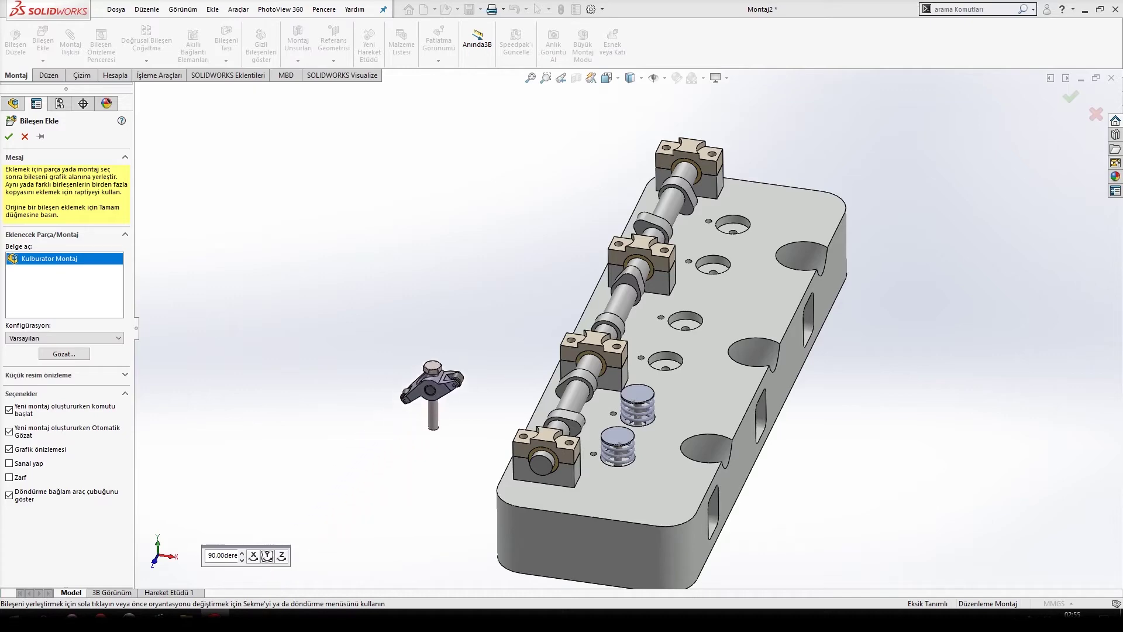
pyautogui.click(436, 392)
pyautogui.scroll(-5, 442, 421)
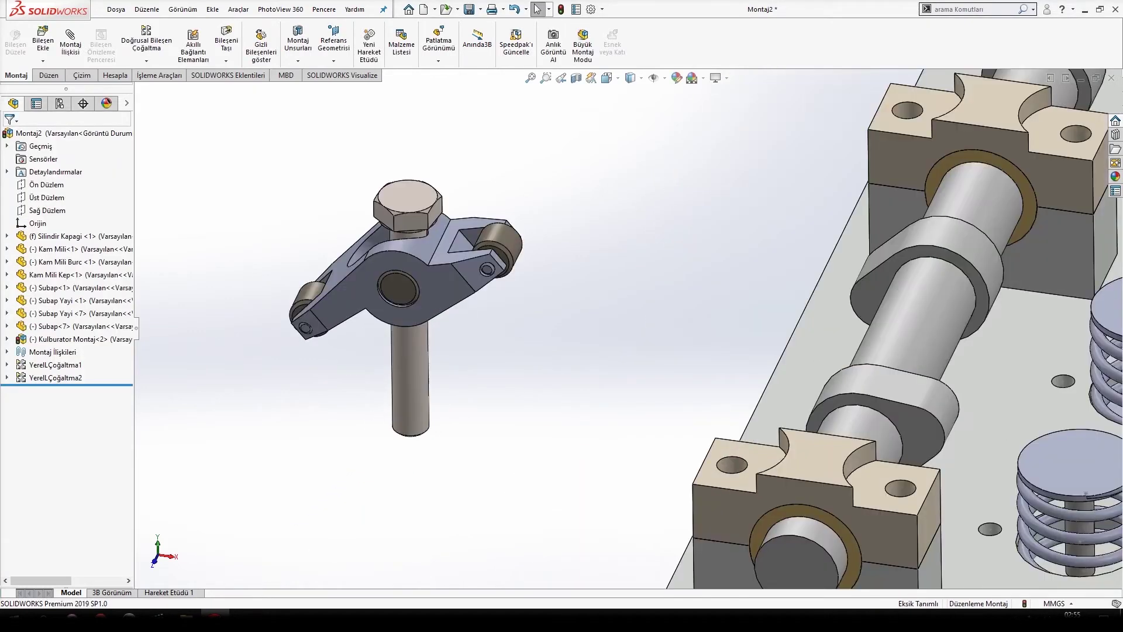
# Mate the rocker subassembly's hex screw shank concentric with the small hole beside the first valve pocket
pyautogui.click(413, 374)
pyautogui.scroll(5, 621, 326)
pyautogui.scroll(-9, 784, 395)
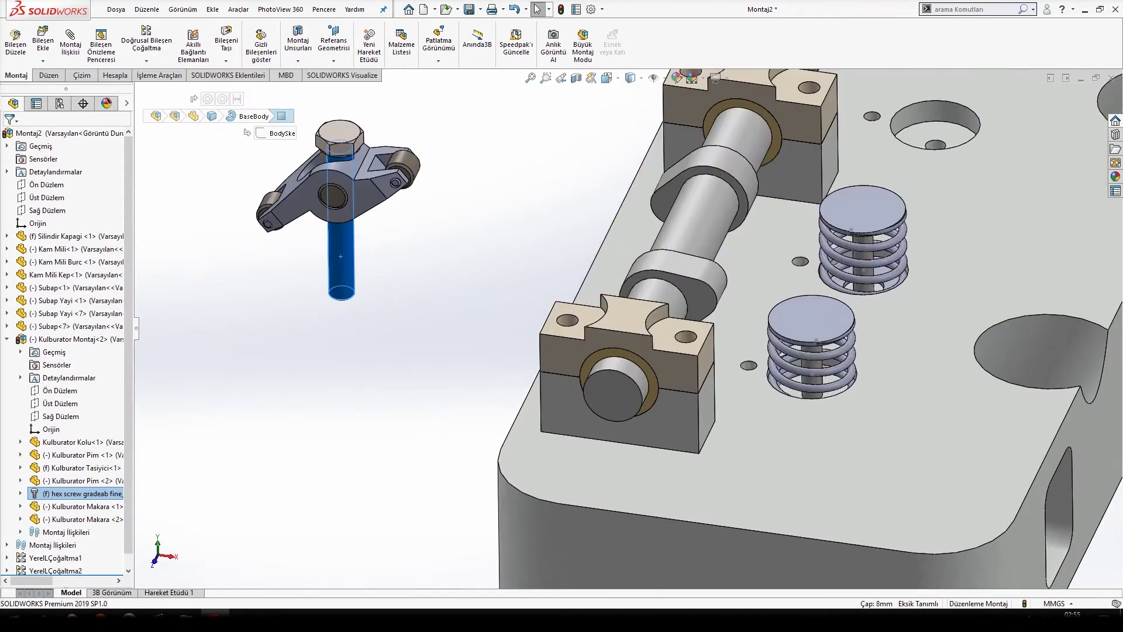
pyautogui.scroll(-2, 721, 380)
pyautogui.keyDown('ctrl'); pyautogui.click(719, 363); pyautogui.keyUp('ctrl')
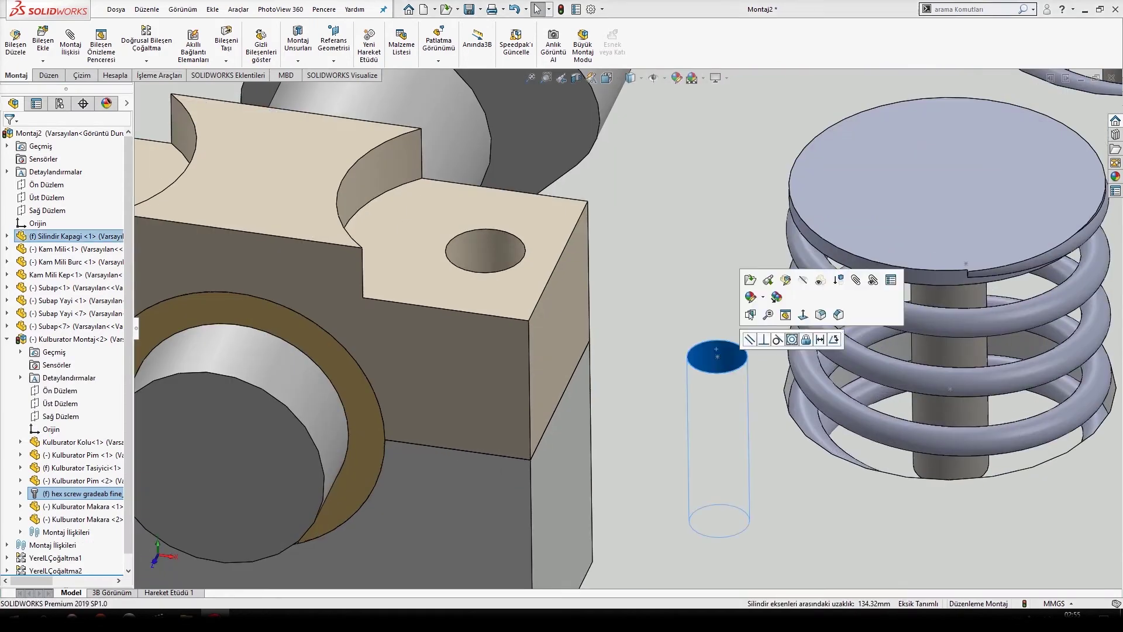
pyautogui.click(792, 339)
# Add a 40 mm distance mate between the underside of the hex screw head and the cylinder head's top face
pyautogui.scroll(5, 661, 327)
pyautogui.moveTo(702, 386); pyautogui.dragTo(700, 269, button='middle')
pyautogui.scroll(-3, 735, 199)
pyautogui.click(688, 223)
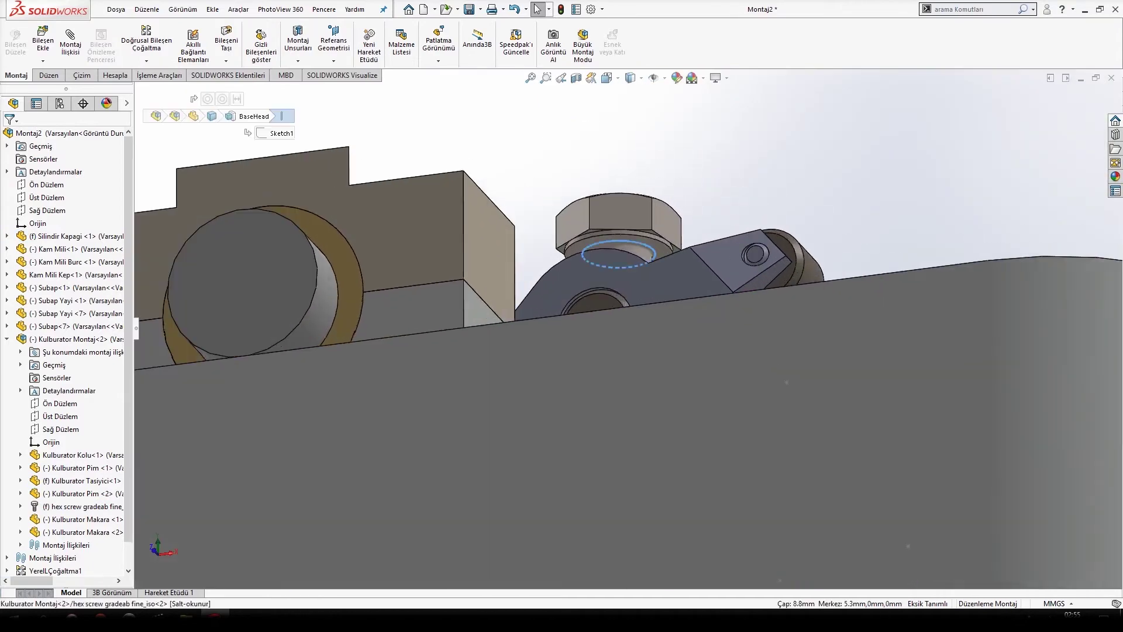
pyautogui.scroll(5, 652, 242)
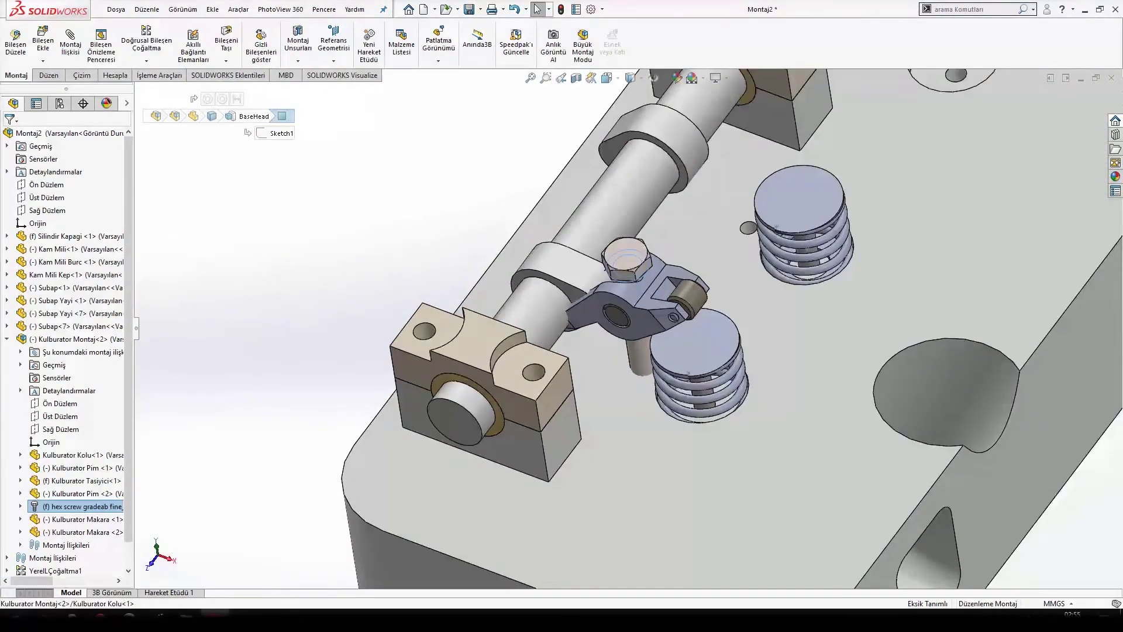
pyautogui.keyDown('ctrl'); pyautogui.click(638, 480); pyautogui.keyUp('ctrl')
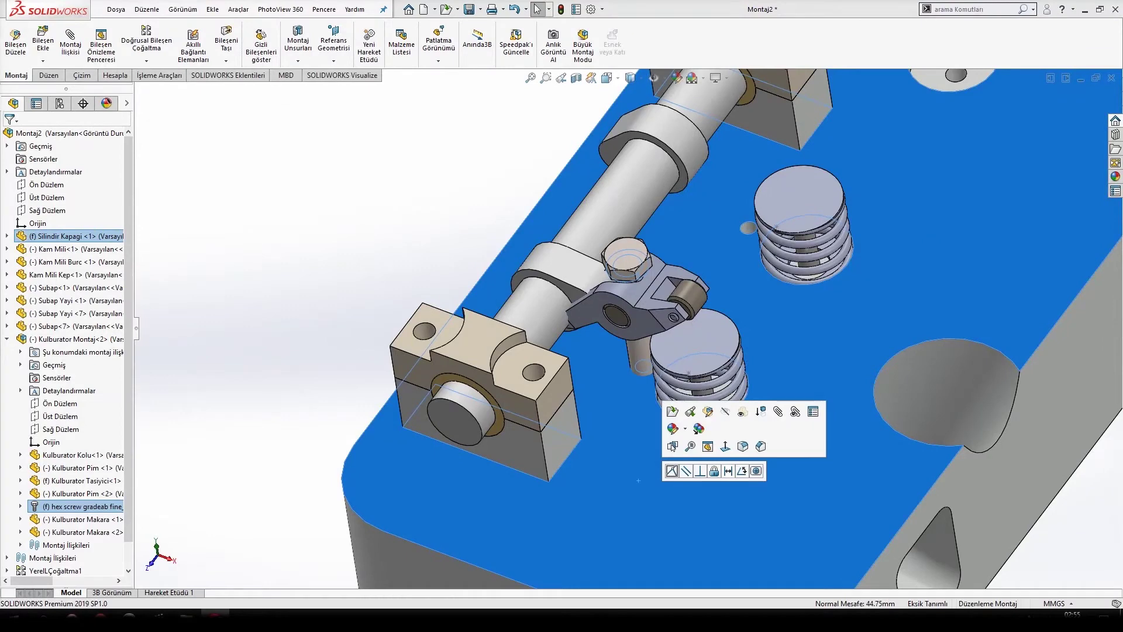
pyautogui.click(728, 471)
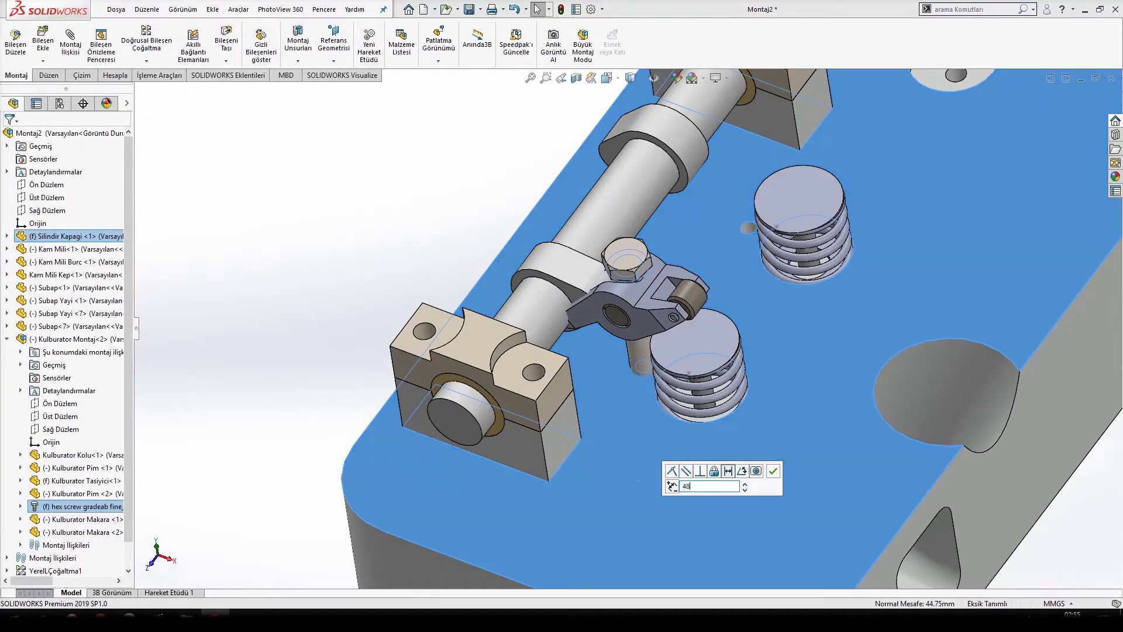
pyautogui.press('Return')
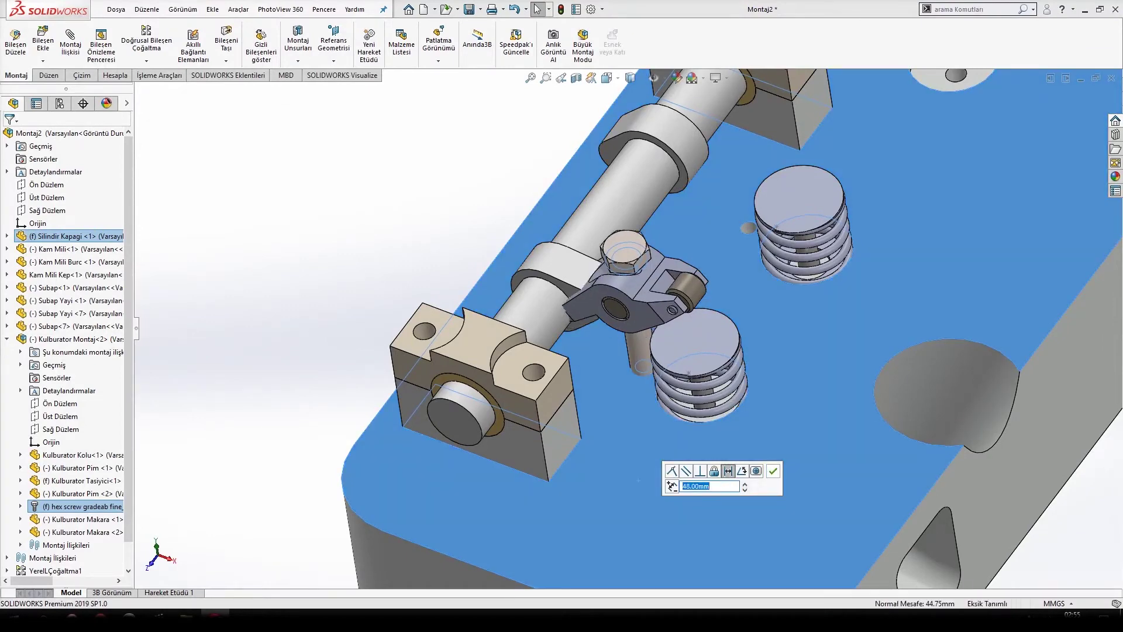
pyautogui.click(773, 471)
# Set the Kulburator Montaj subassembly to solve as flexible (Esnek) in its component properties
pyautogui.moveTo(679, 284); pyautogui.dragTo(681, 282)
pyautogui.click(50, 340)
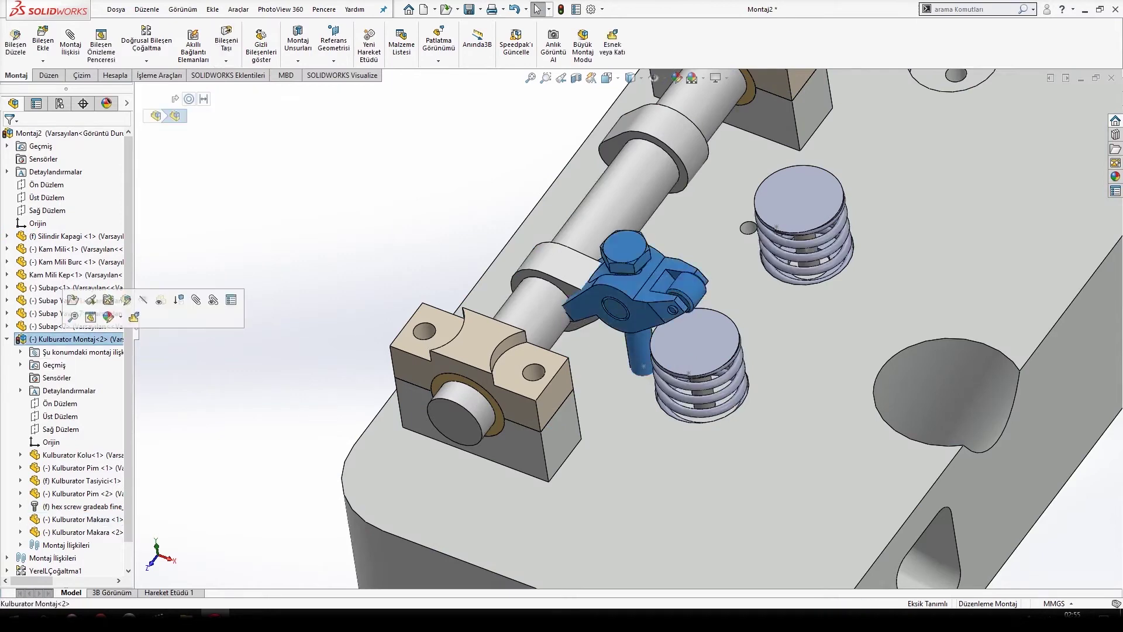
pyautogui.rightClick(49, 339)
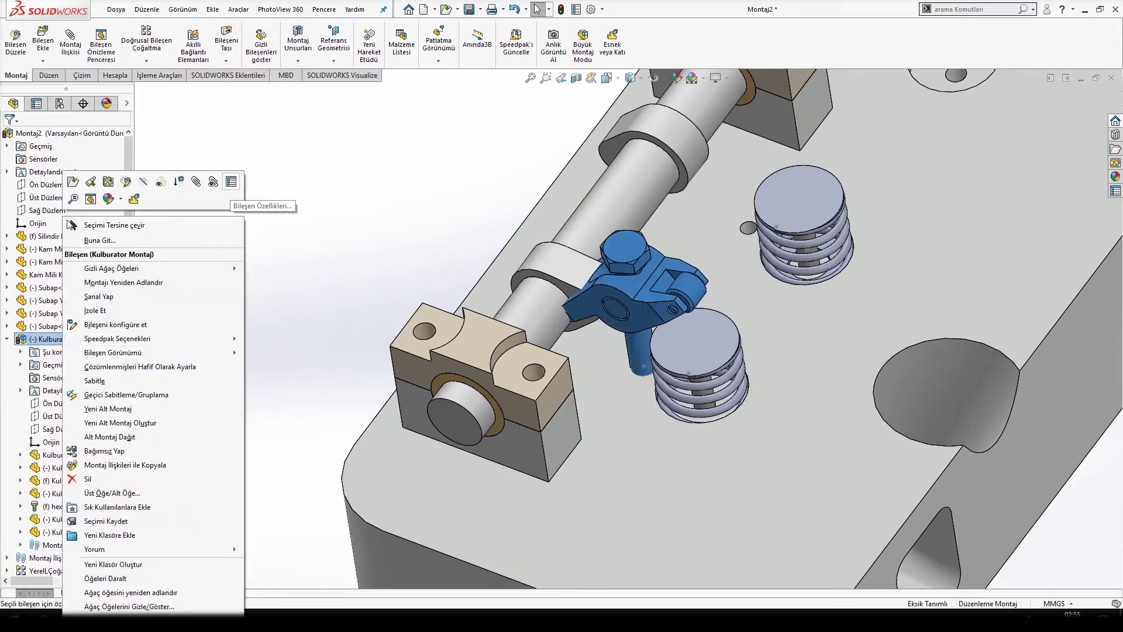
pyautogui.click(231, 182)
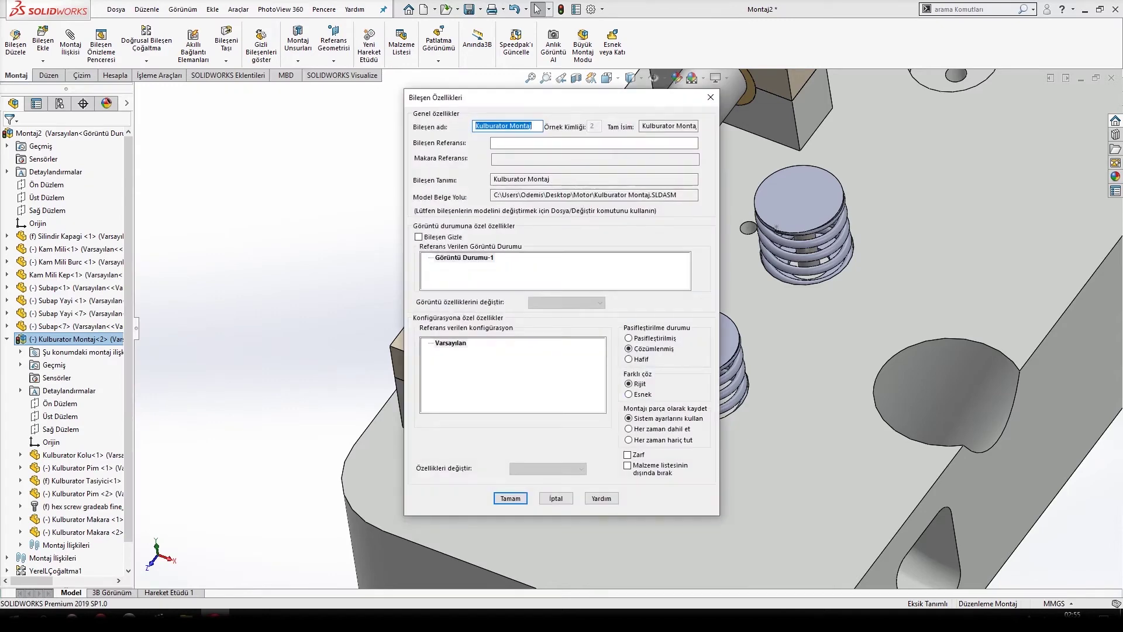
pyautogui.click(510, 498)
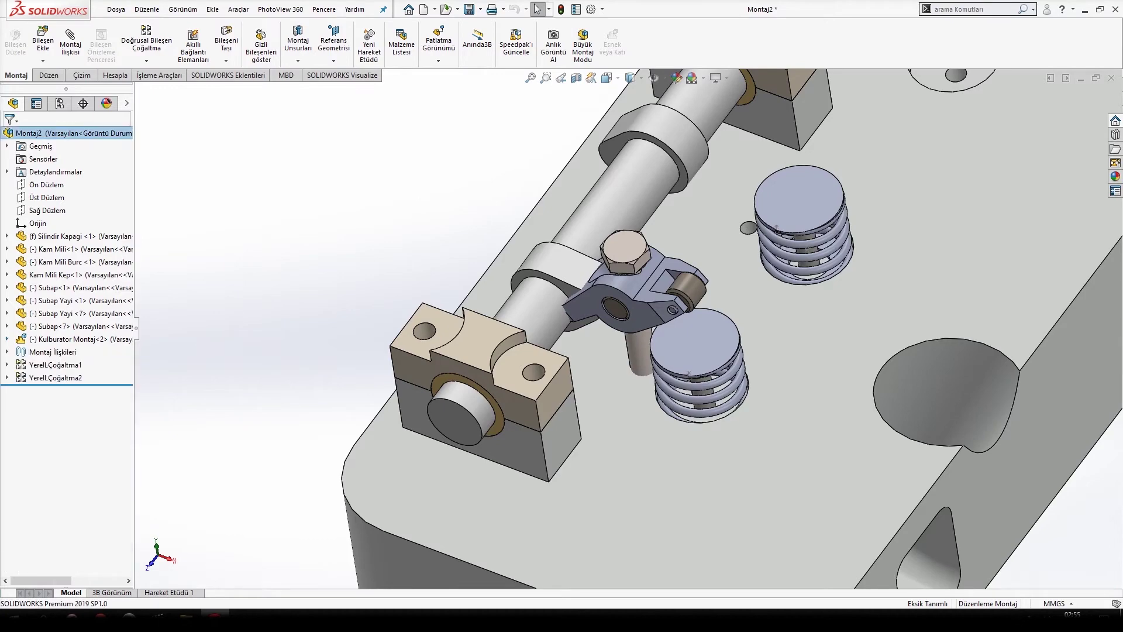
# Swing the rocker arm over the first valve and mate its Kulburator Makara roller tangent to the spring's top face
pyautogui.moveTo(657, 280); pyautogui.dragTo(666, 298)
pyautogui.moveTo(725, 403); pyautogui.dragTo(769, 263, button='middle')
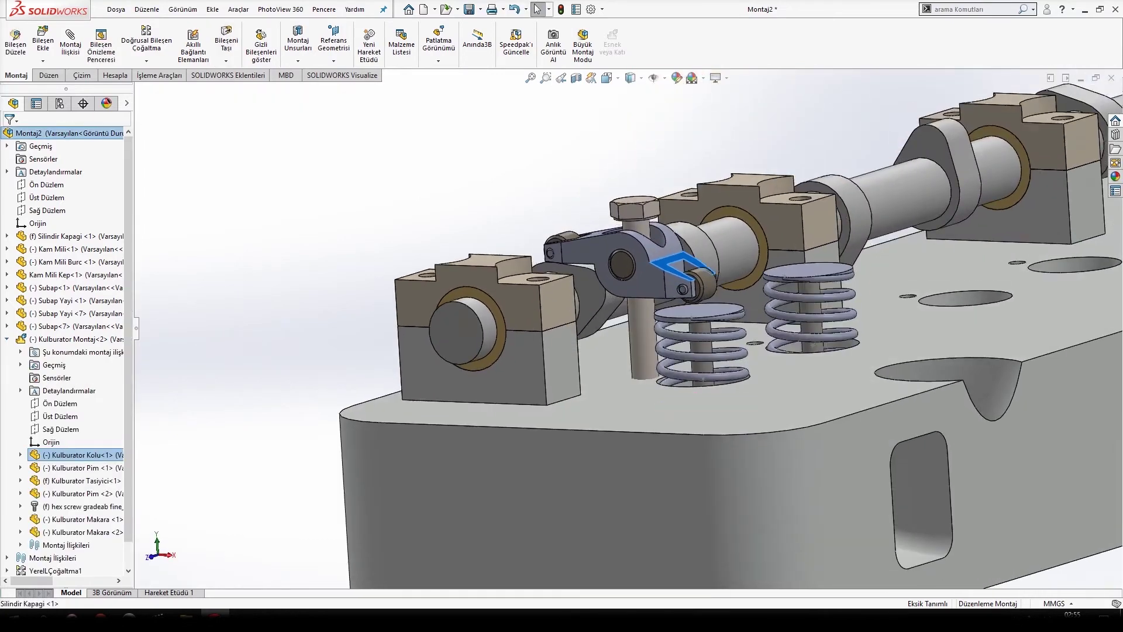
pyautogui.scroll(-5, 771, 261)
pyautogui.click(638, 314)
pyautogui.keyDown('ctrl'); pyautogui.click(638, 384); pyautogui.keyUp('ctrl')
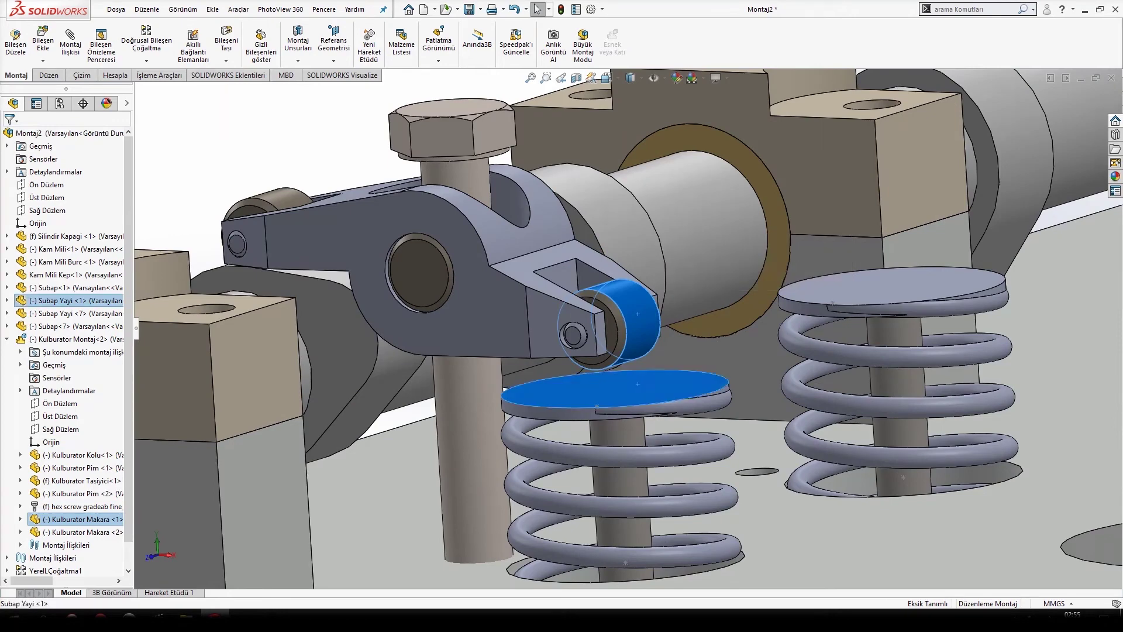
pyautogui.click(671, 374)
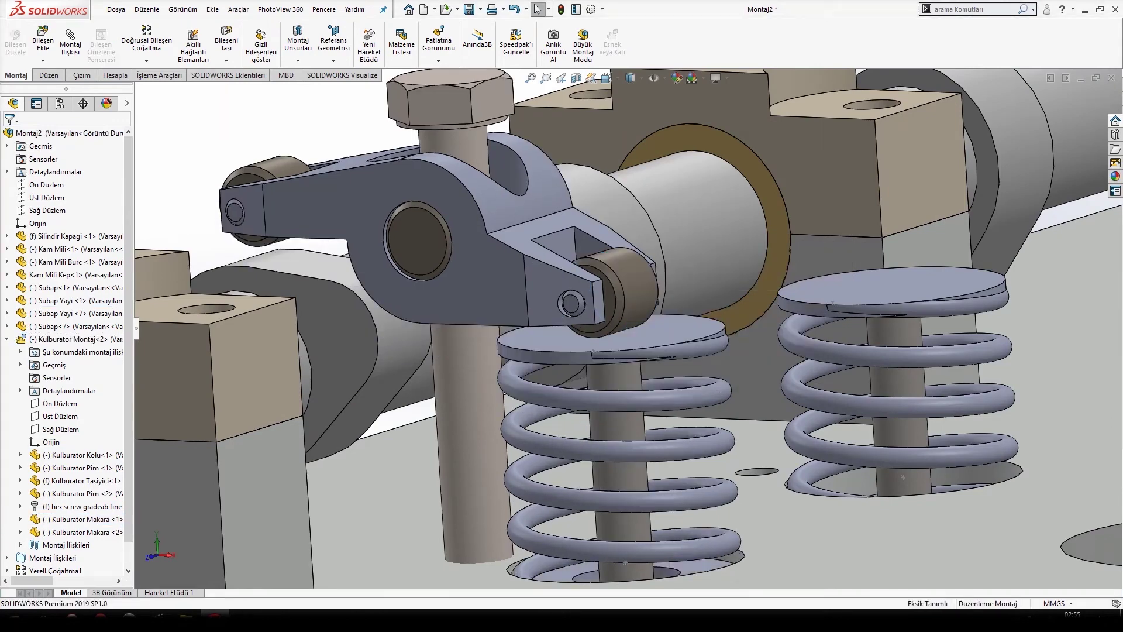
# Move the first valve spring down into its pocket together with the rocker arm's roller
pyautogui.scroll(2, 655, 351)
pyautogui.moveTo(614, 351); pyautogui.dragTo(653, 382, button='middle')
pyautogui.scroll(-1, 653, 381)
pyautogui.moveTo(653, 329); pyautogui.dragTo(622, 405)
# Add a parallel mate between the rocker arm's flat side face and the cylinder head's front end face
pyautogui.click(532, 349)
pyautogui.scroll(6, 533, 350)
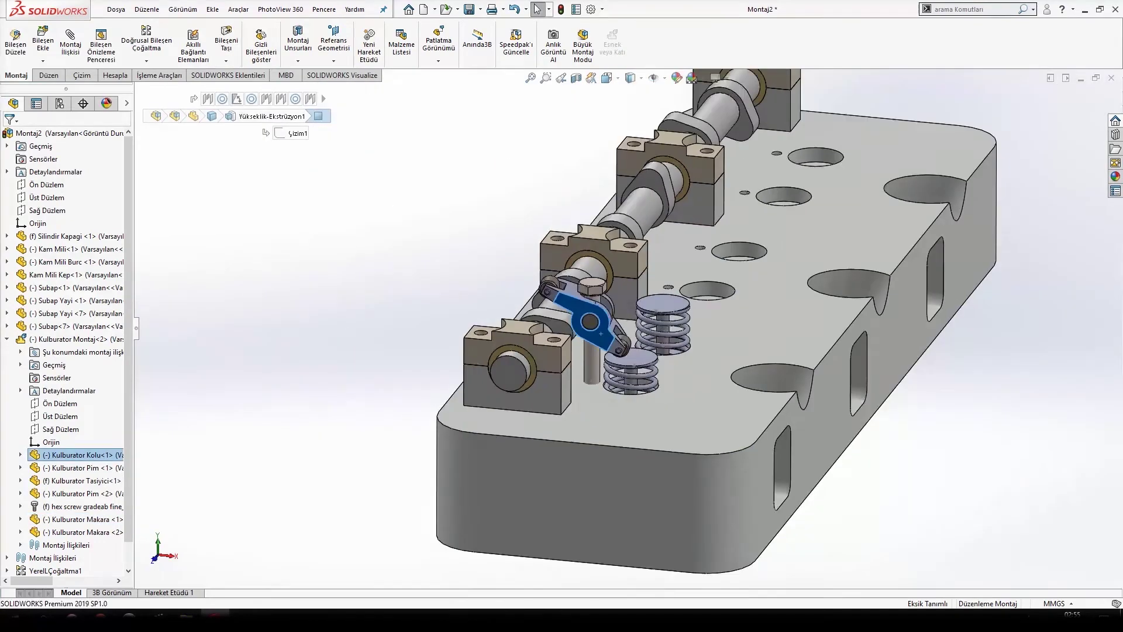
pyautogui.keyDown('ctrl'); pyautogui.click(613, 406); pyautogui.keyUp('ctrl')
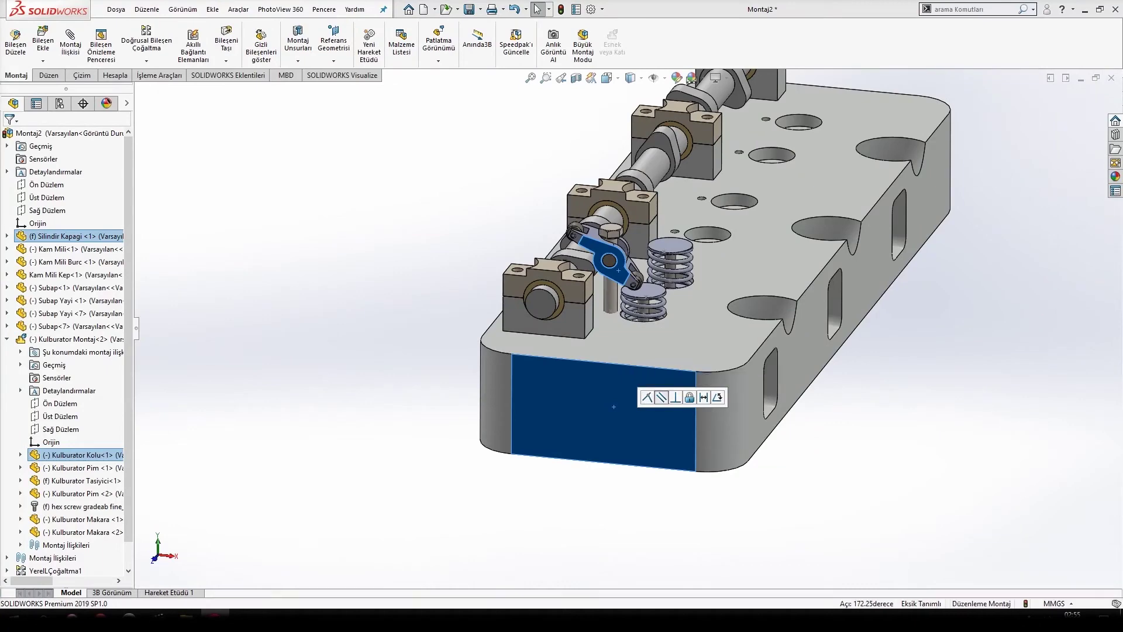
pyautogui.press('Escape')
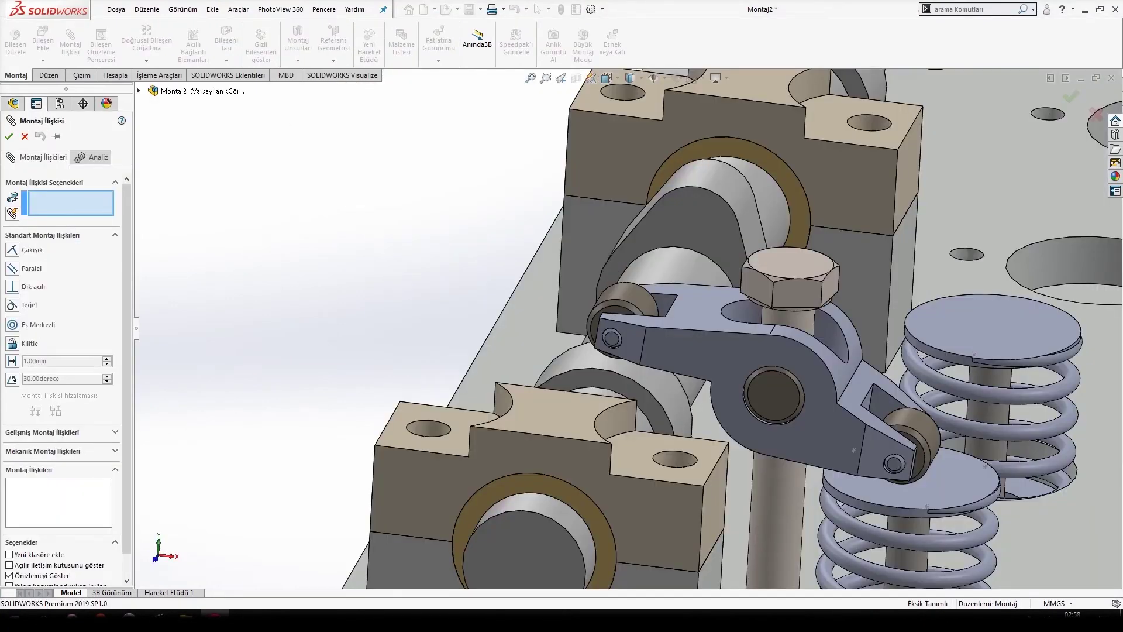
# Add a mechanical cam mate with the camshaft's first lobe as cam path and the rocker arm's cam-side roller as follower
pyautogui.click(43, 433)
pyautogui.click(115, 428)
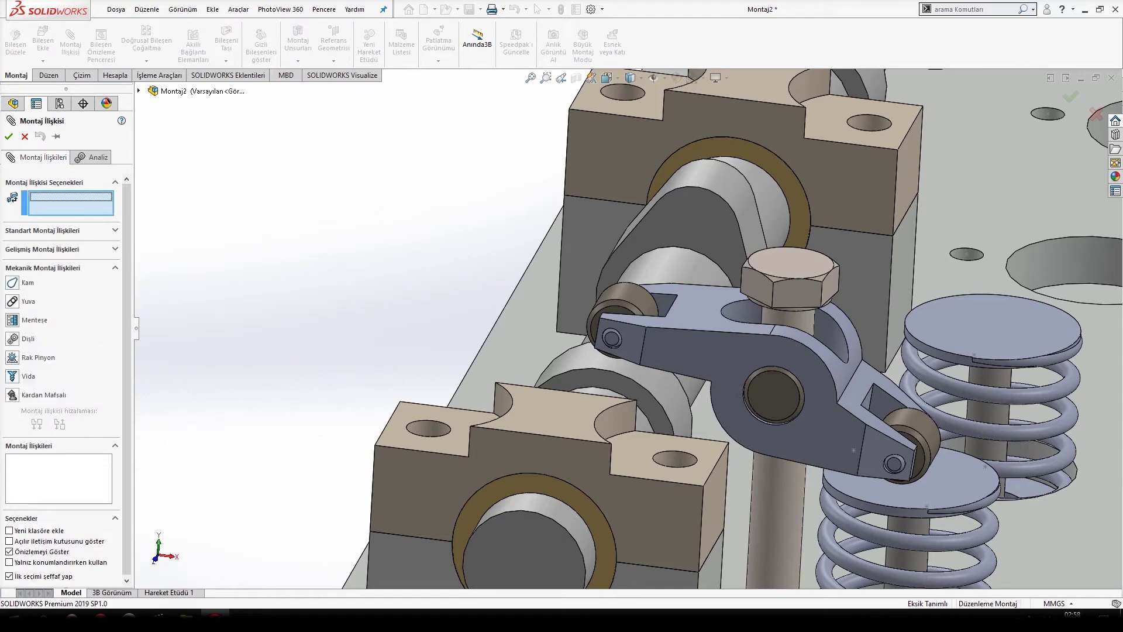
pyautogui.click(12, 282)
pyautogui.moveTo(561, 327); pyautogui.dragTo(649, 328, button='middle')
pyautogui.scroll(3, 649, 327)
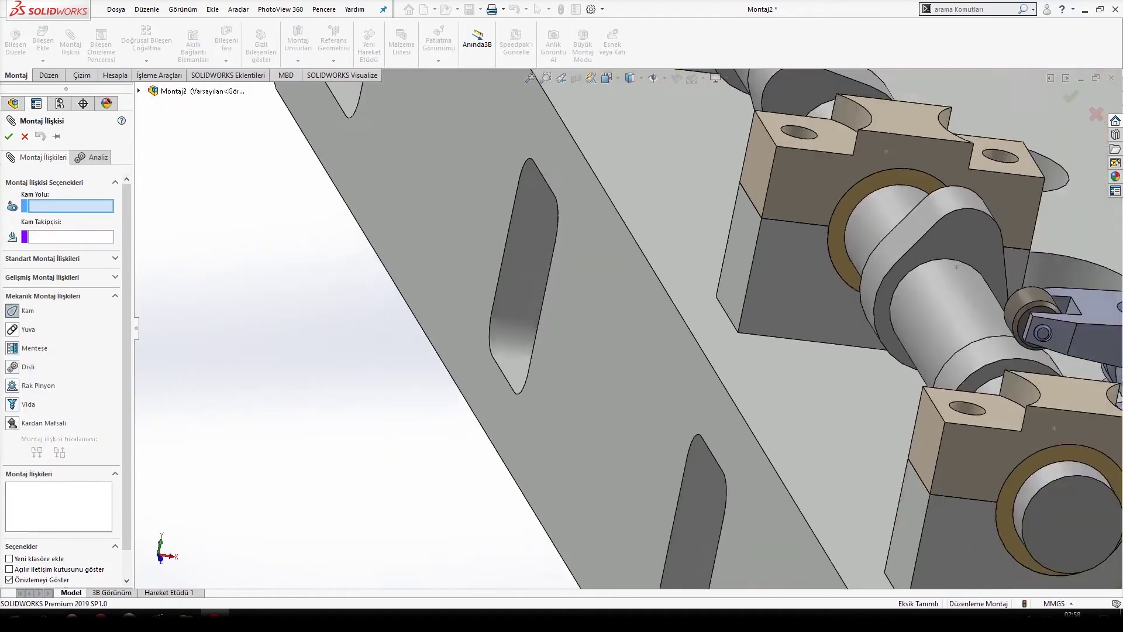
pyautogui.scroll(-5, 1028, 332)
pyautogui.click(681, 361)
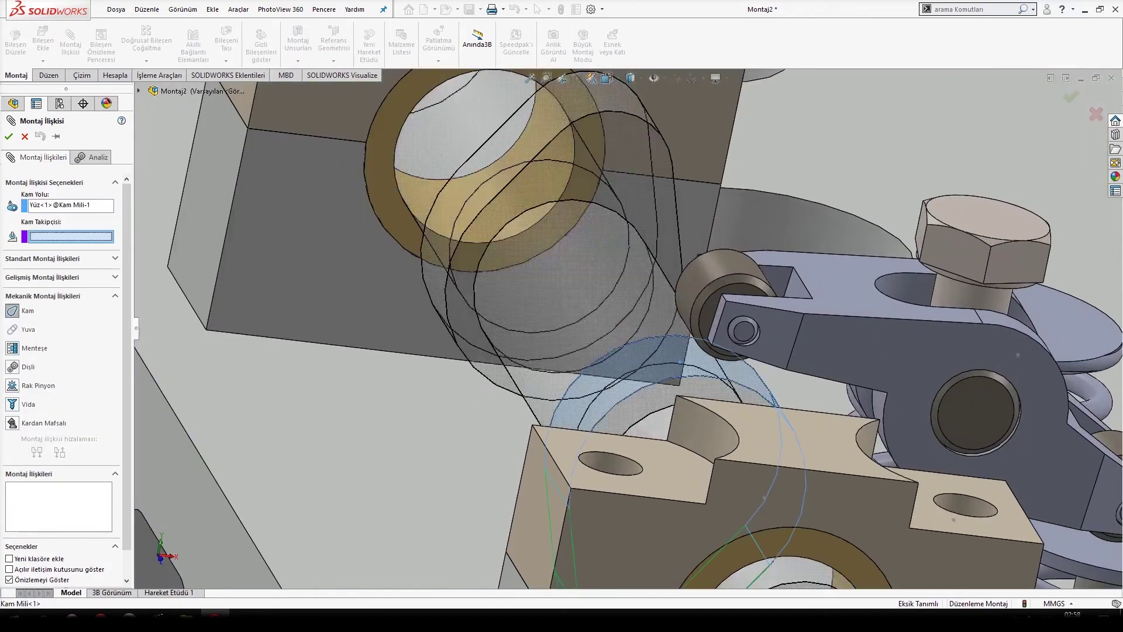
pyautogui.moveTo(591, 377); pyautogui.dragTo(637, 380, button='middle')
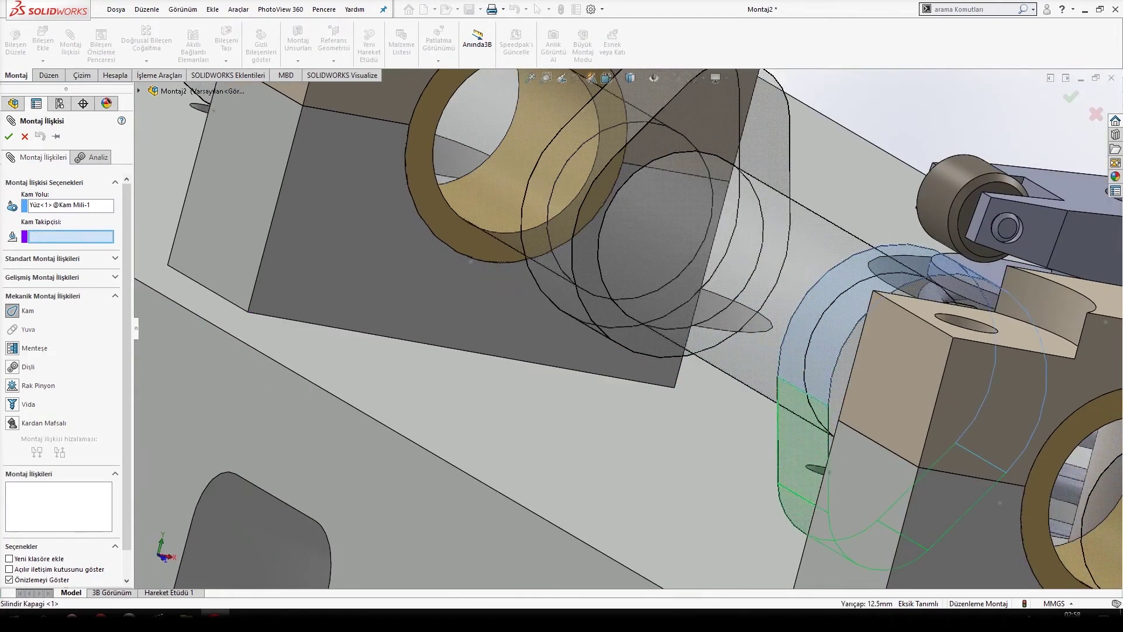
pyautogui.click(933, 221)
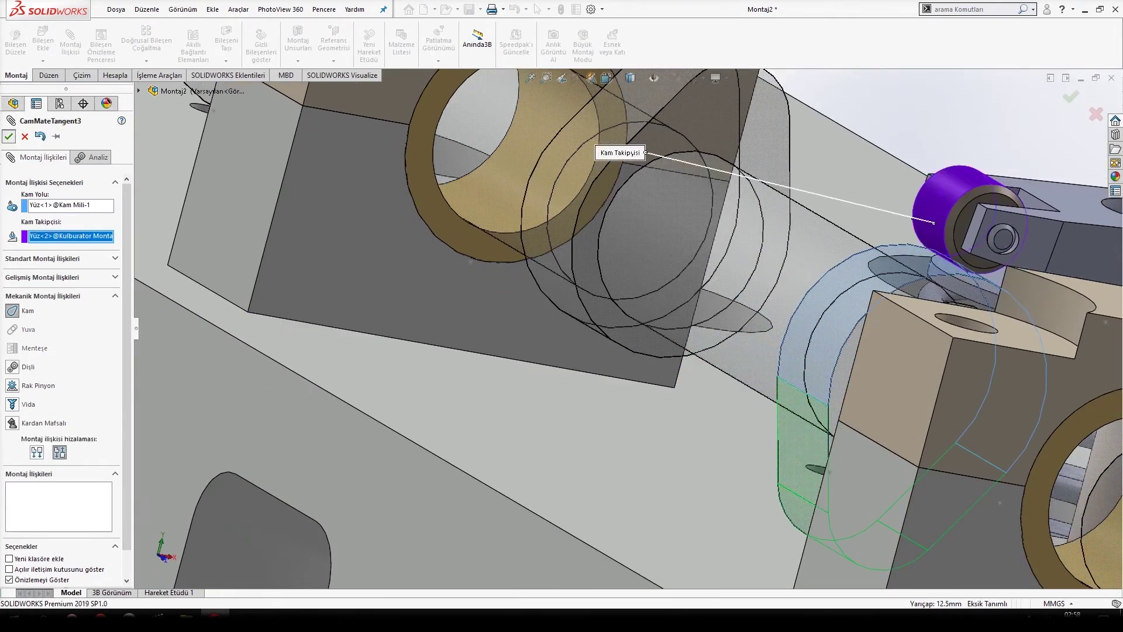
pyautogui.doubleClick(9, 136)
# Rotate the camshaft to check how the rocker arm roller follows the cam lobe
pyautogui.moveTo(720, 351); pyautogui.dragTo(561, 346, button='middle')
pyautogui.scroll(4, 620, 328)
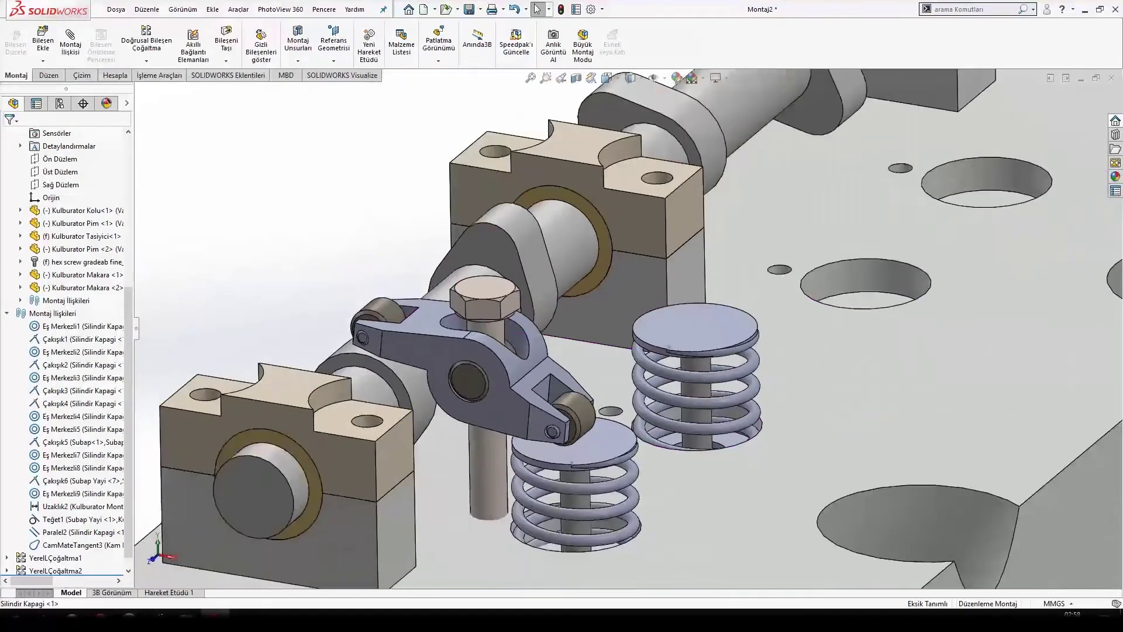
pyautogui.scroll(3, 626, 323)
pyautogui.moveTo(551, 278); pyautogui.dragTo(569, 336)
pyautogui.scroll(3, 568, 336)
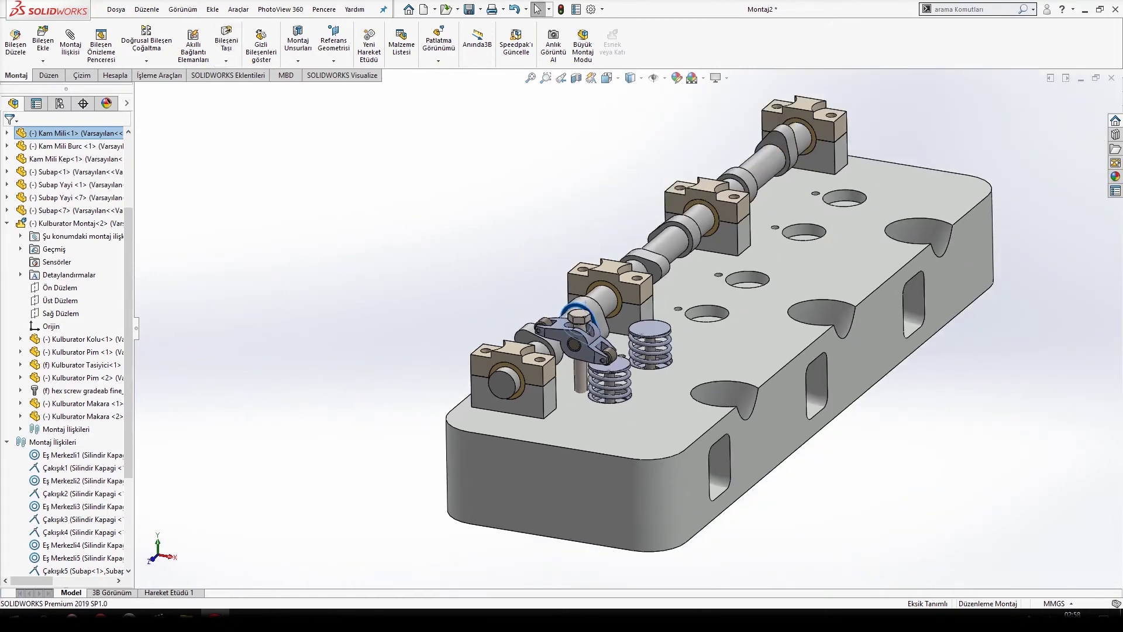
pyautogui.moveTo(585, 302); pyautogui.dragTo(603, 304, button='middle')
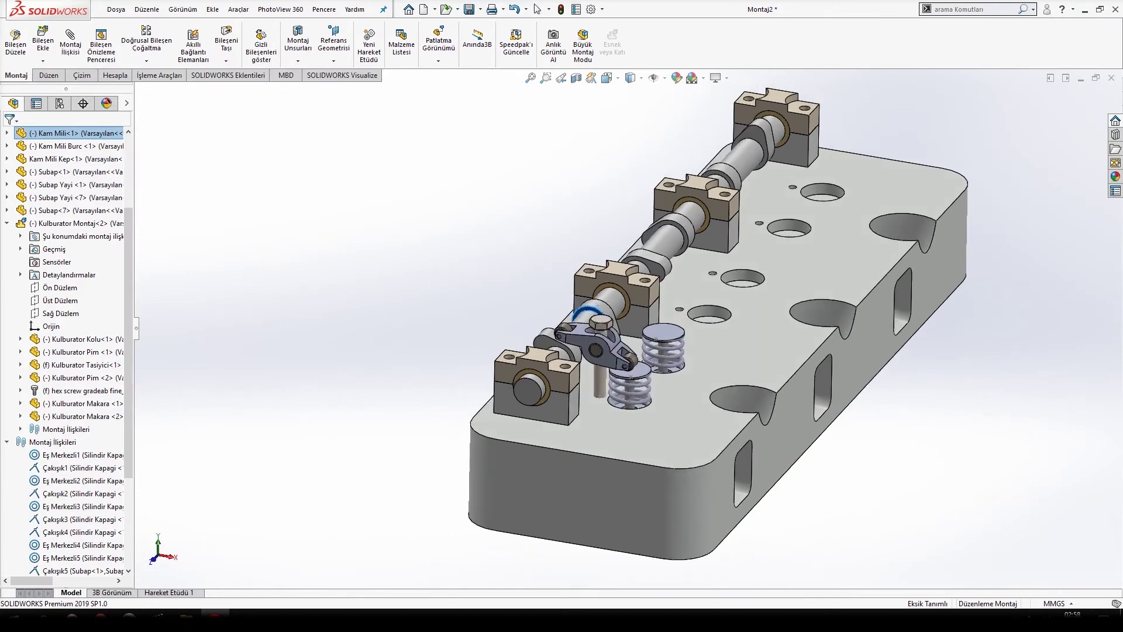
pyautogui.press('Escape')
pyautogui.scroll(-4, 683, 323)
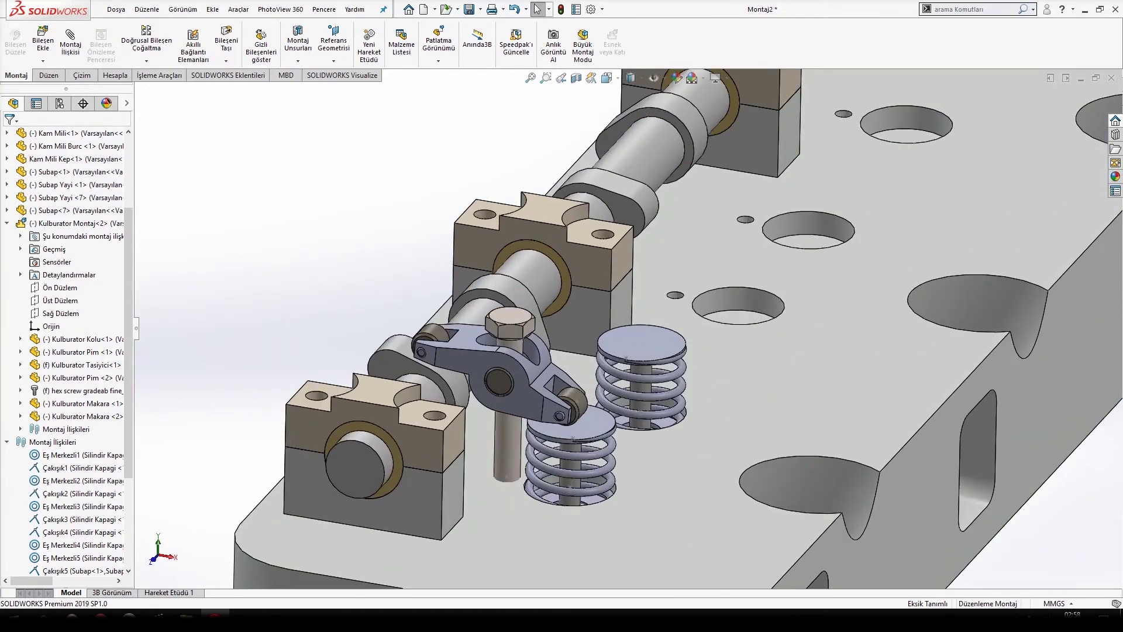
pyautogui.click(508, 432)
pyautogui.scroll(3, 628, 328)
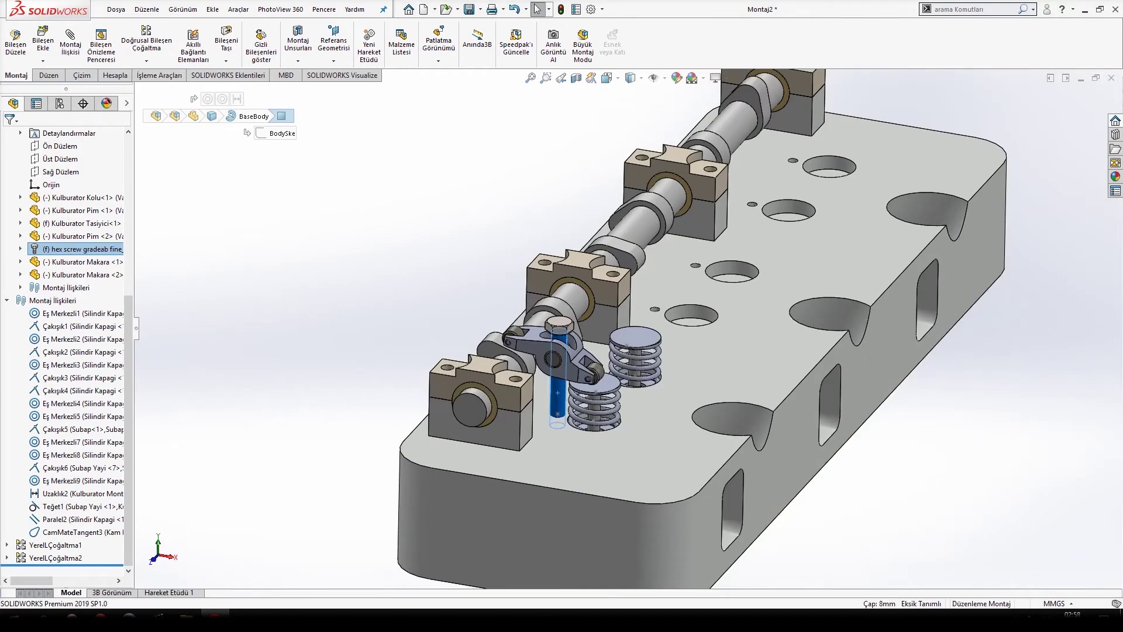
pyautogui.press('Escape')
pyautogui.moveTo(431, 389)
pyautogui.mouseDown(button='middle')
pyautogui.moveTo(465, 345)
pyautogui.moveTo(514, 369)
pyautogui.moveTo(418, 363)
pyautogui.moveTo(561, 340)
pyautogui.moveTo(468, 377)
pyautogui.moveTo(415, 364)
pyautogui.moveTo(463, 372)
pyautogui.moveTo(498, 349)
pyautogui.moveTo(418, 353)
pyautogui.moveTo(429, 374)
pyautogui.mouseUp(button='middle')
pyautogui.scroll(2, 515, 368)
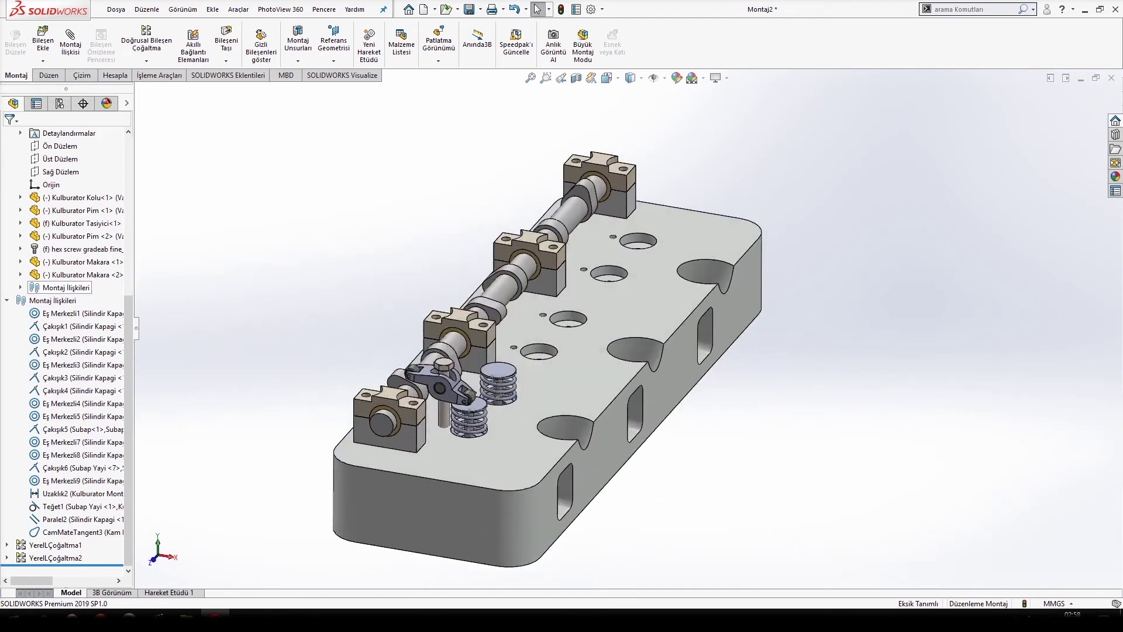
# Start inserting the Subap Kapagi part and turn it in 90° steps about X, Y and Z until its open side faces down
pyautogui.scroll(6, 64, 345)
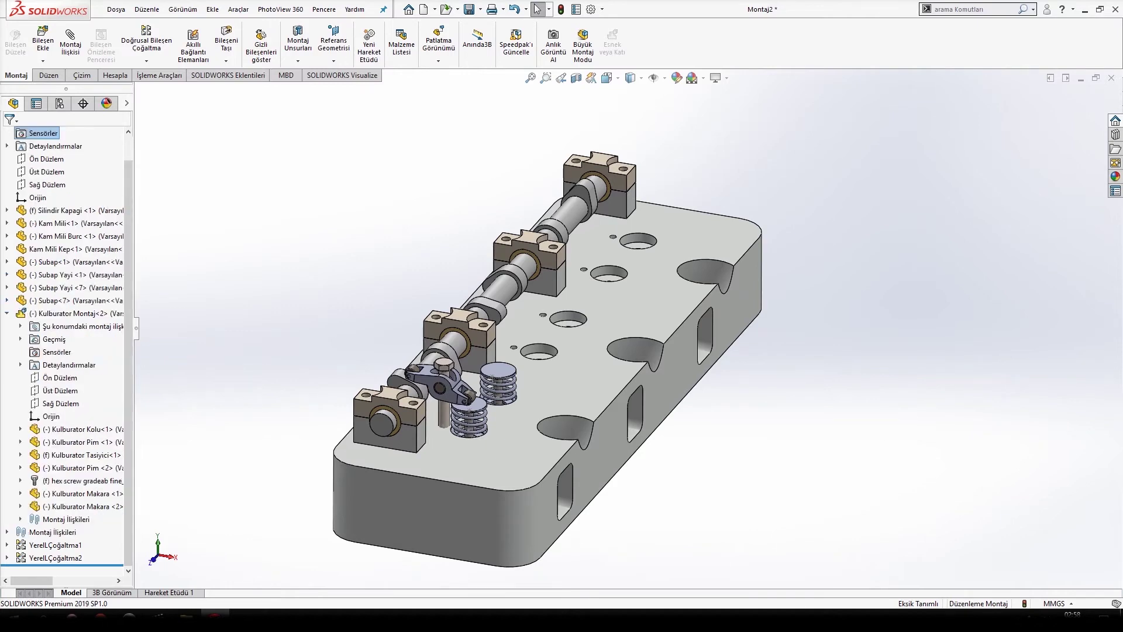
pyautogui.click(7, 314)
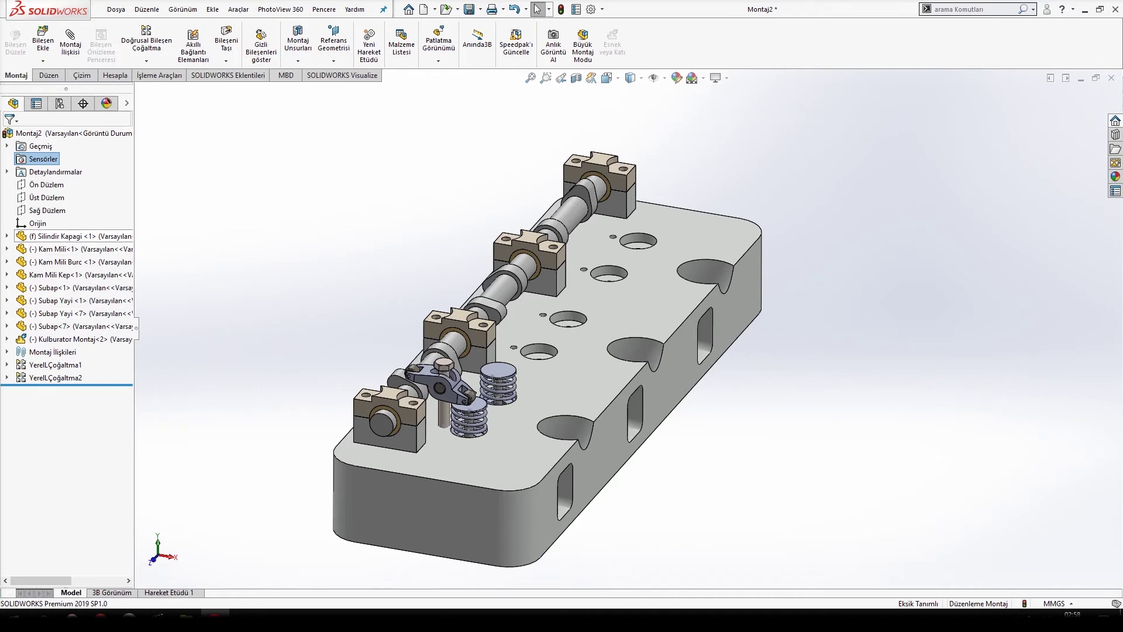
pyautogui.click(43, 41)
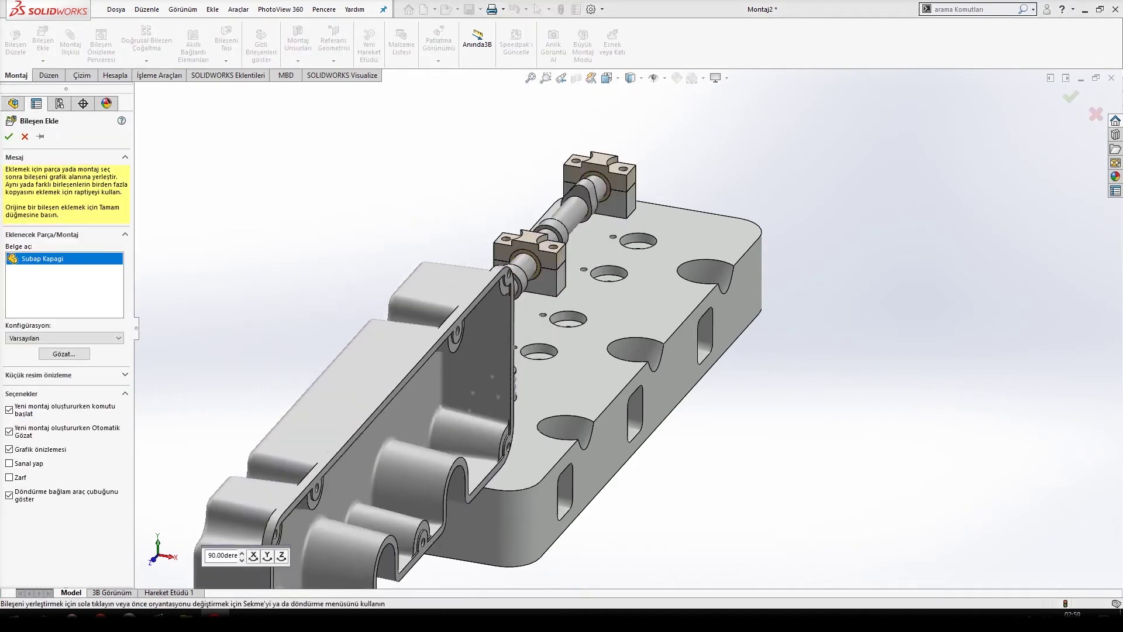
pyautogui.click(268, 556)
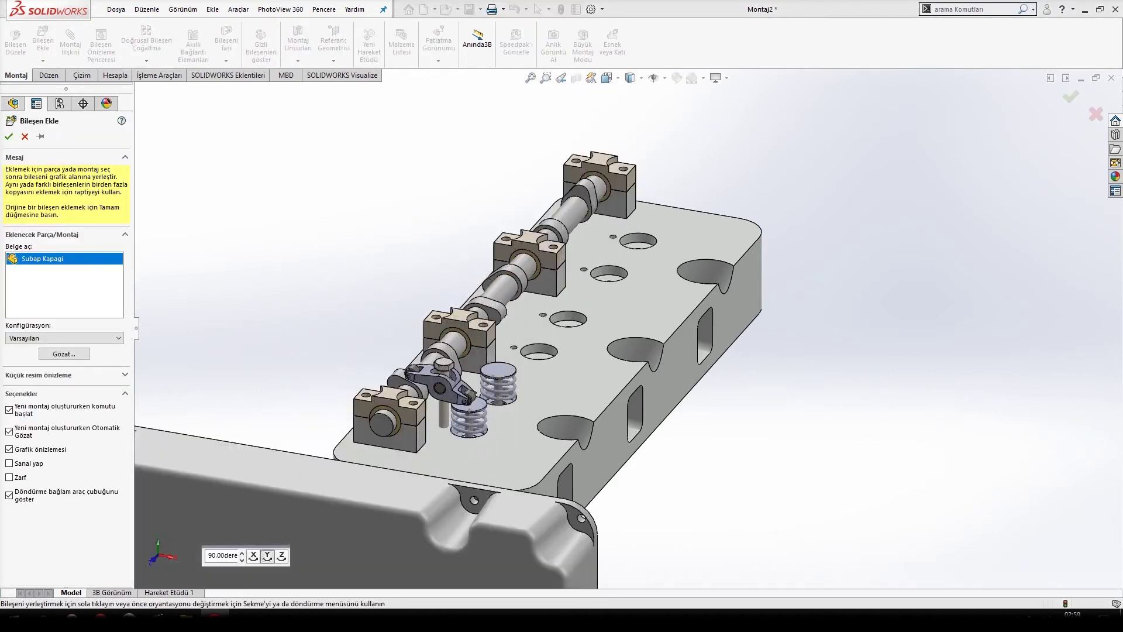
pyautogui.click(267, 555)
pyautogui.click(253, 556)
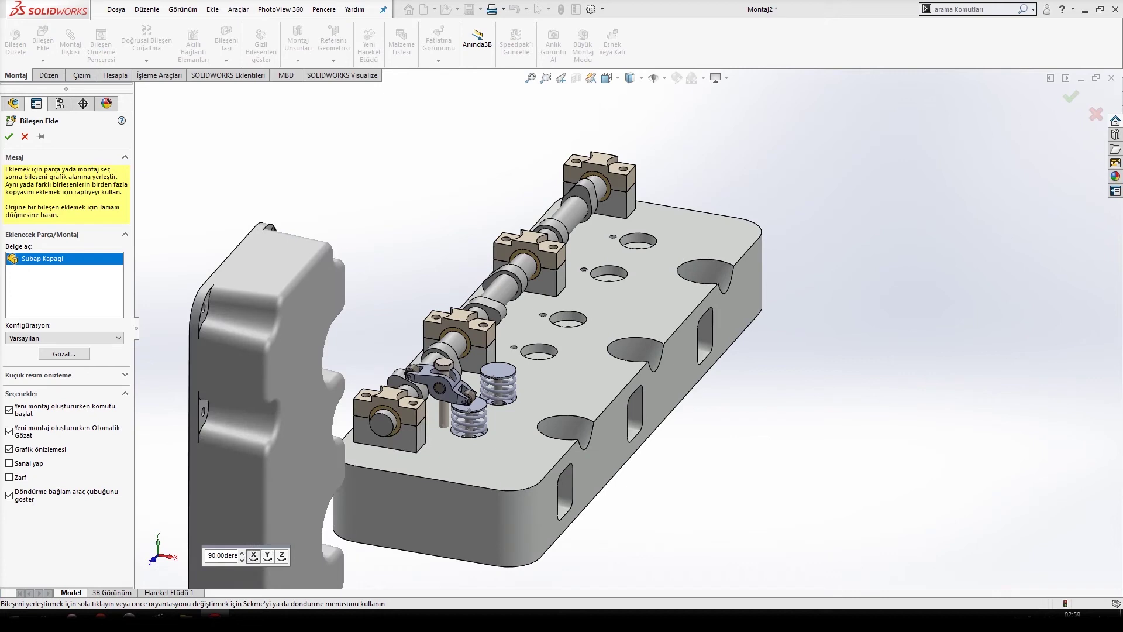
pyautogui.click(253, 555)
pyautogui.click(281, 556)
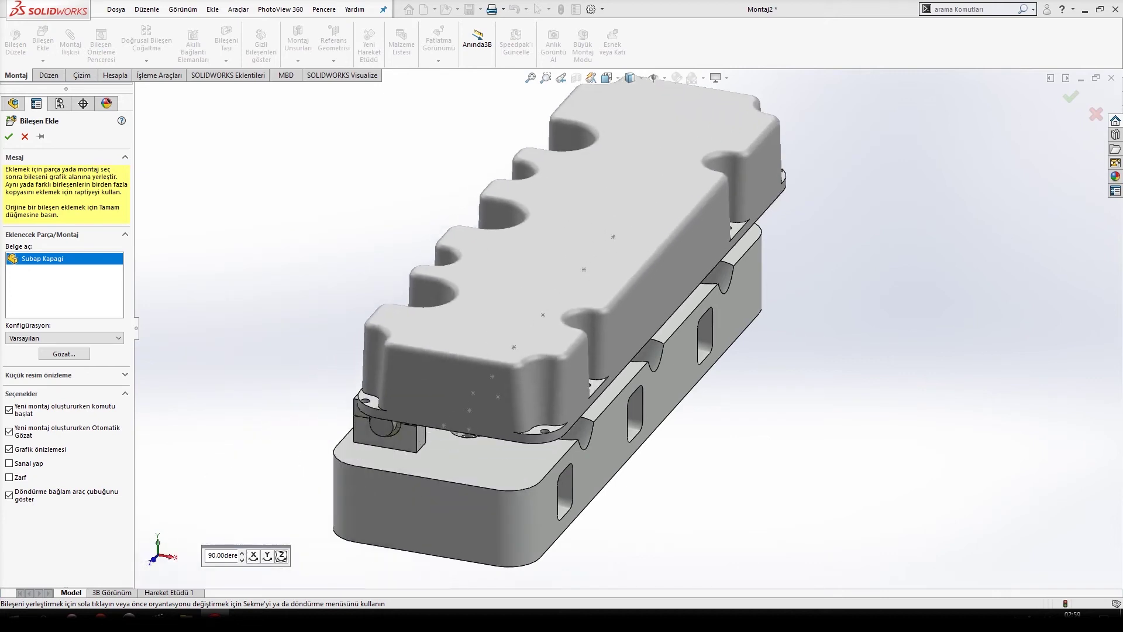
# Turn the Subap Kapagi cover two more 90° steps about Y and place it over the cylinder head
pyautogui.moveTo(551, 289); pyautogui.dragTo(629, 342, button='middle')
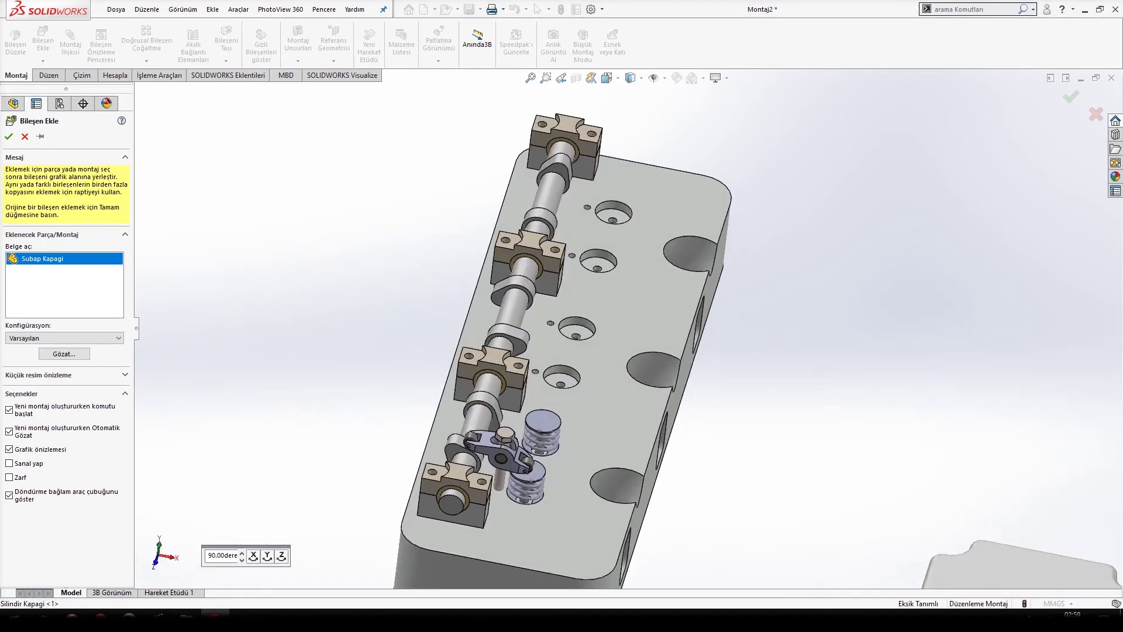
pyautogui.scroll(2, 629, 342)
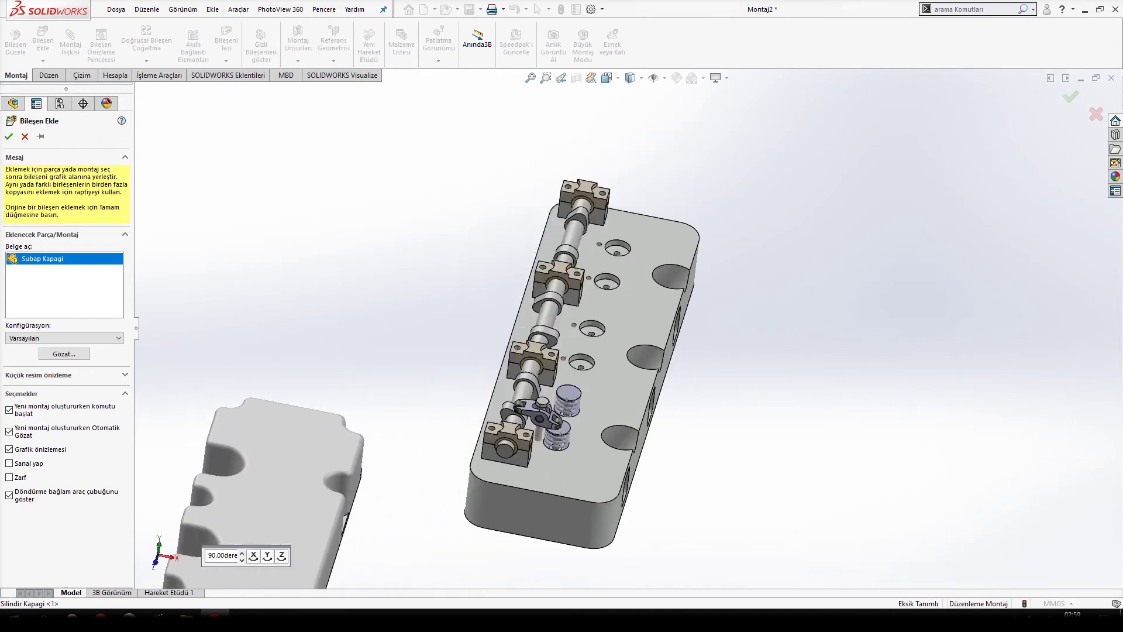
pyautogui.click(267, 556)
pyautogui.click(267, 556)
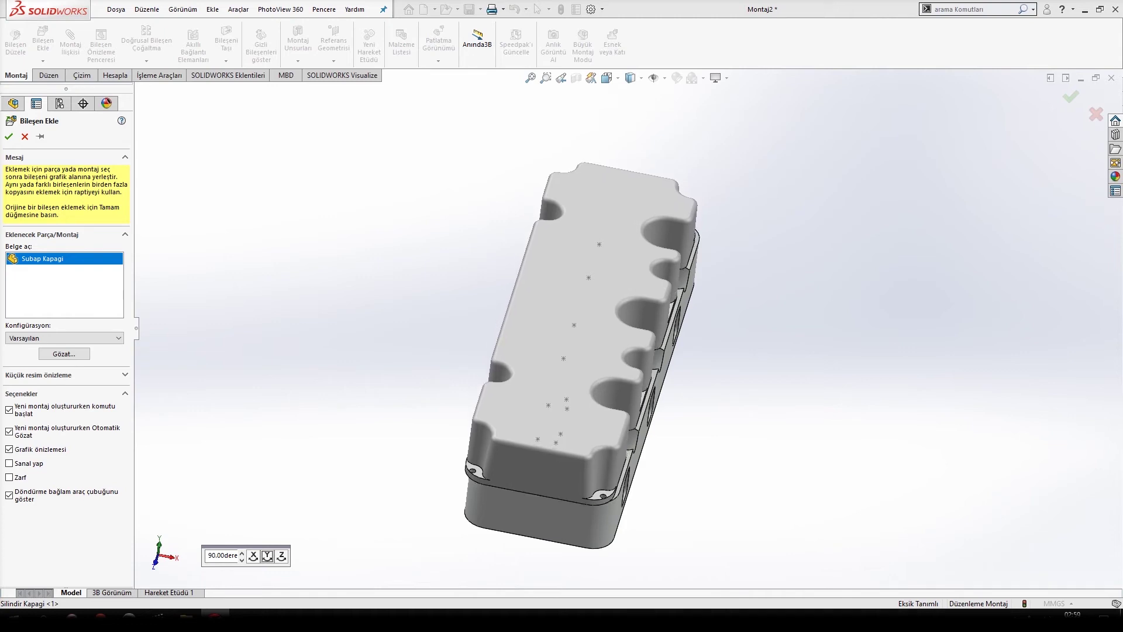
pyautogui.click(584, 331)
# Add a coincident mate between the underside of the Subap Kapagi flange and the cylinder head's top face
pyautogui.moveTo(585, 331); pyautogui.dragTo(576, 169, button='middle')
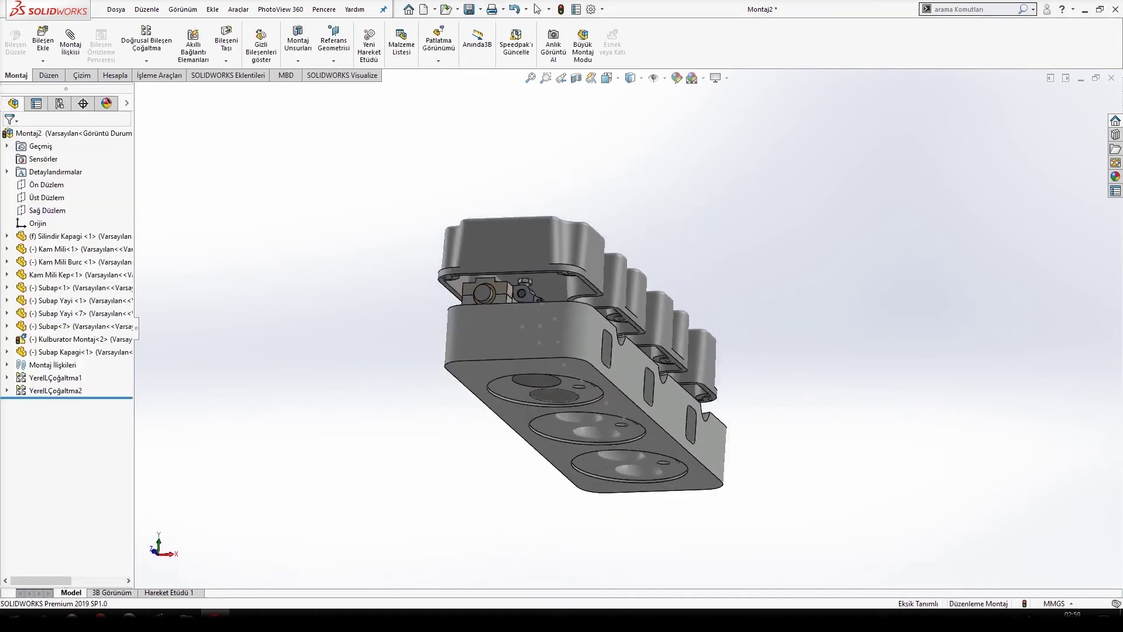
pyautogui.scroll(-8, 512, 235)
pyautogui.click(512, 235)
pyautogui.moveTo(511, 235); pyautogui.dragTo(477, 386, button='middle')
pyautogui.scroll(4, 503, 374)
pyautogui.scroll(-1, 479, 480)
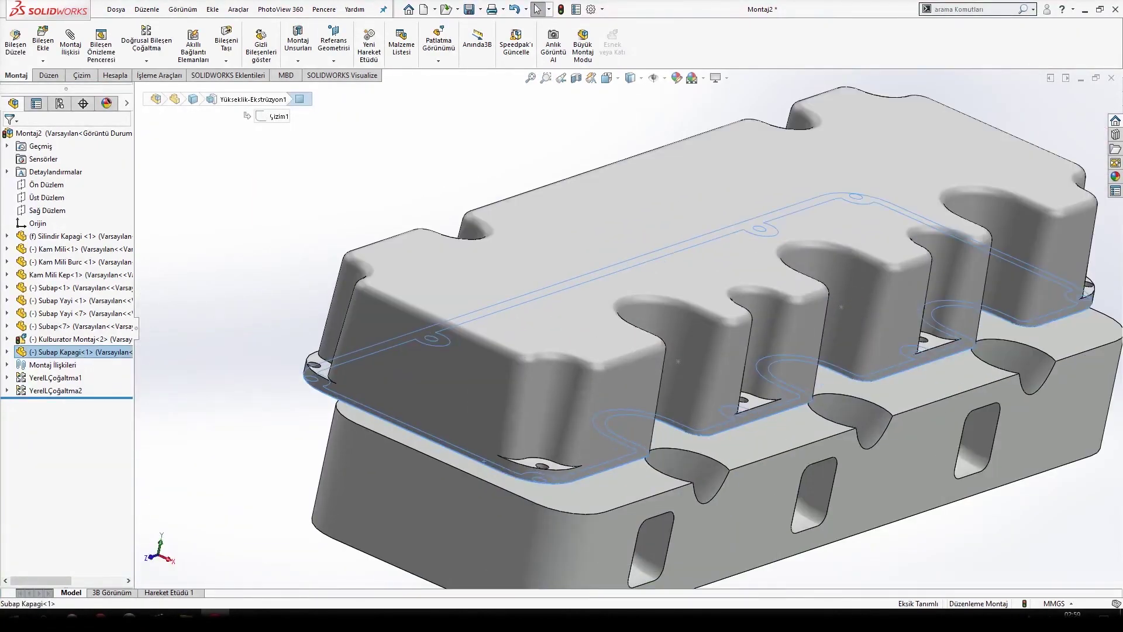
pyautogui.keyDown('ctrl'); pyautogui.click(580, 498); pyautogui.keyUp('ctrl')
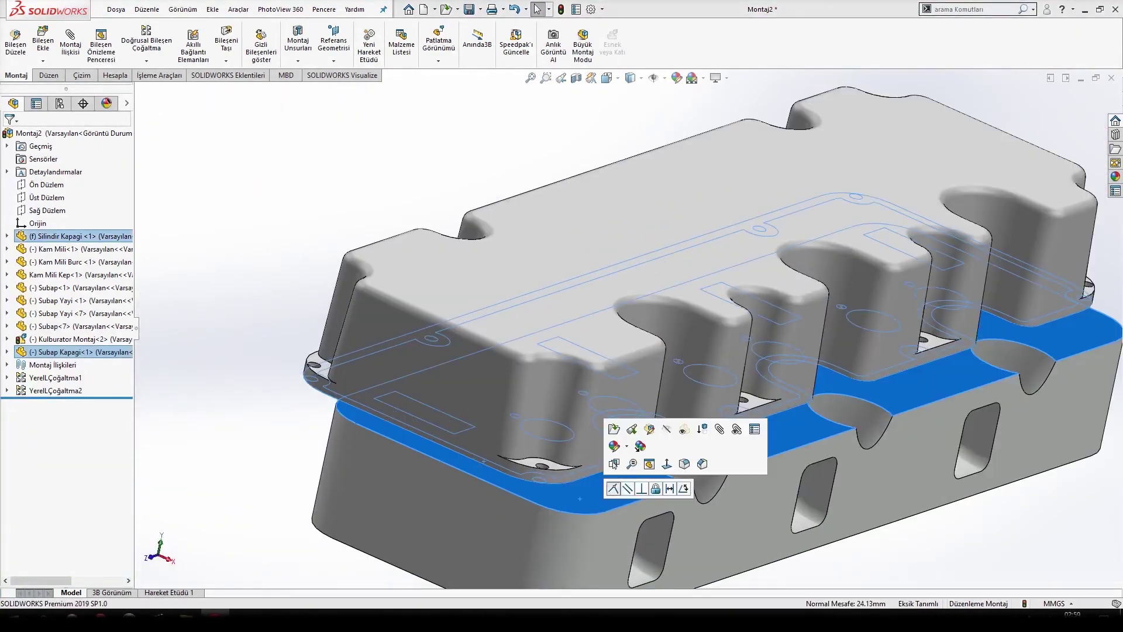
pyautogui.press('Escape')
# Add a coincident mate between the cover's flat side face and the cylinder head's long side face with the port openings
pyautogui.click(628, 468)
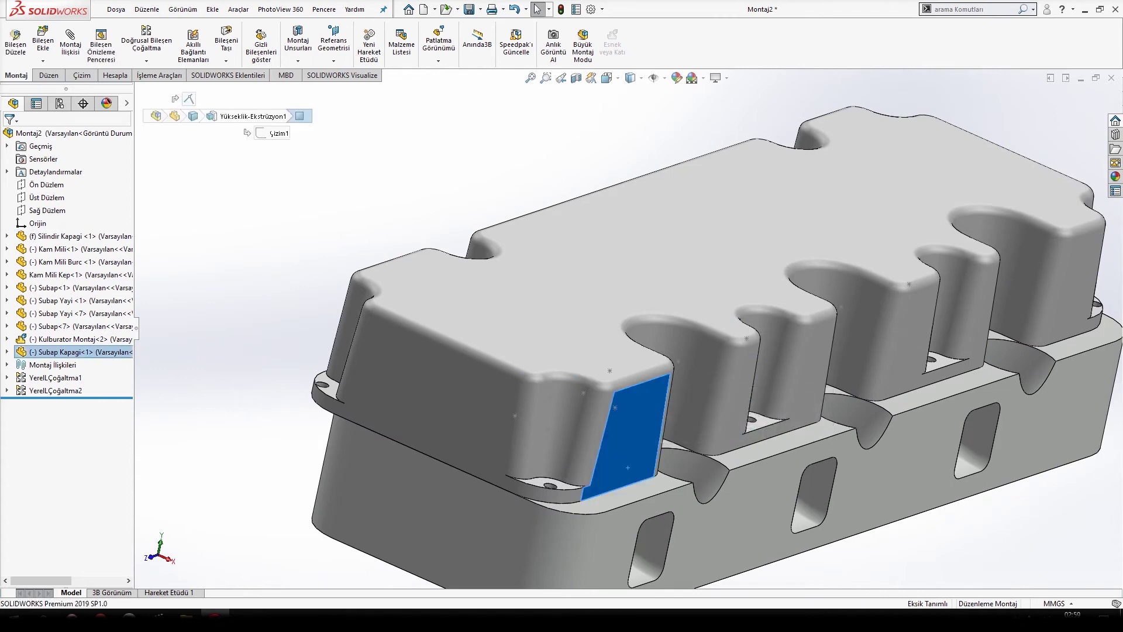
pyautogui.keyDown('ctrl'); pyautogui.click(655, 507); pyautogui.keyUp('ctrl')
pyautogui.click(679, 502)
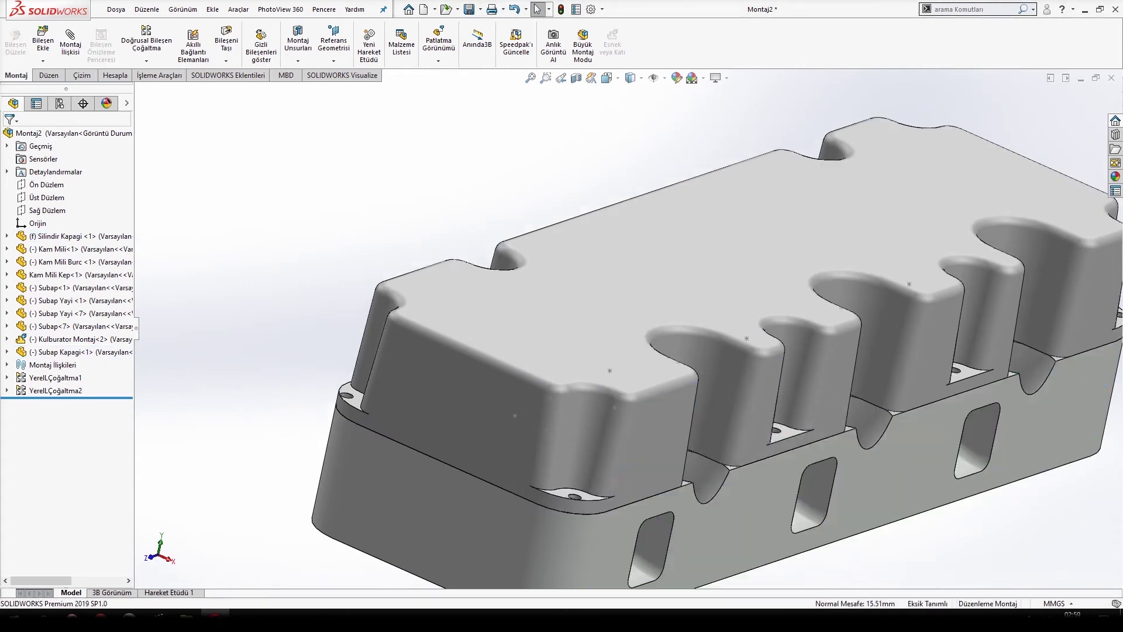
# Make the Subap Kapagi cover transparent so the camshaft and valve train show through it
pyautogui.moveTo(679, 398); pyautogui.dragTo(614, 445, button='middle')
pyautogui.scroll(3, 614, 445)
pyautogui.moveTo(614, 386); pyautogui.dragTo(696, 377, button='middle')
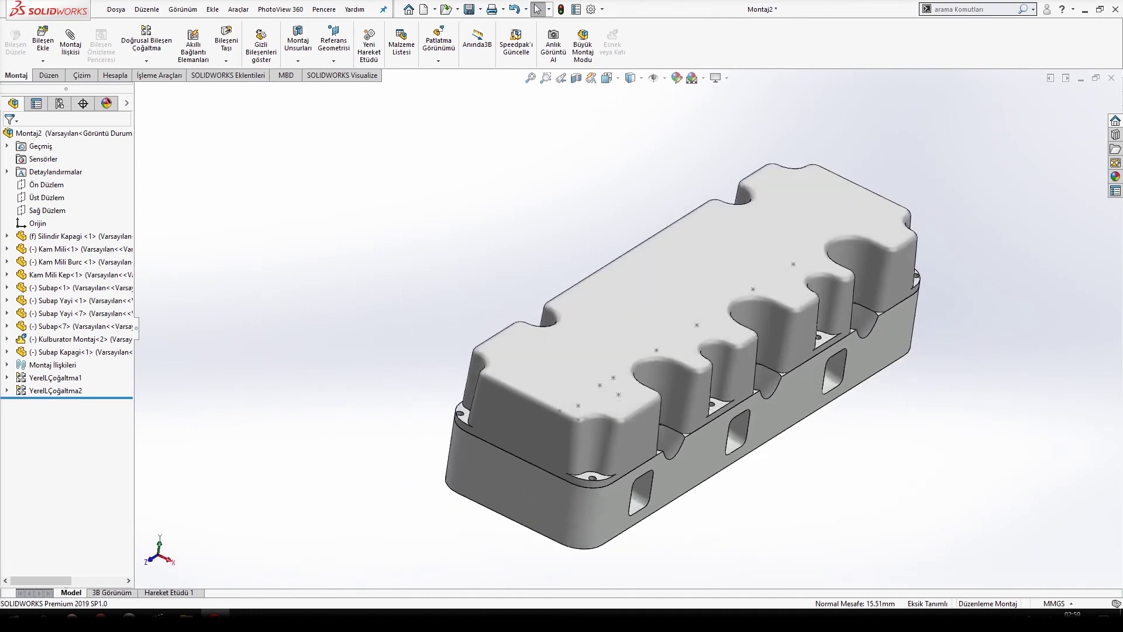
pyautogui.click(711, 257)
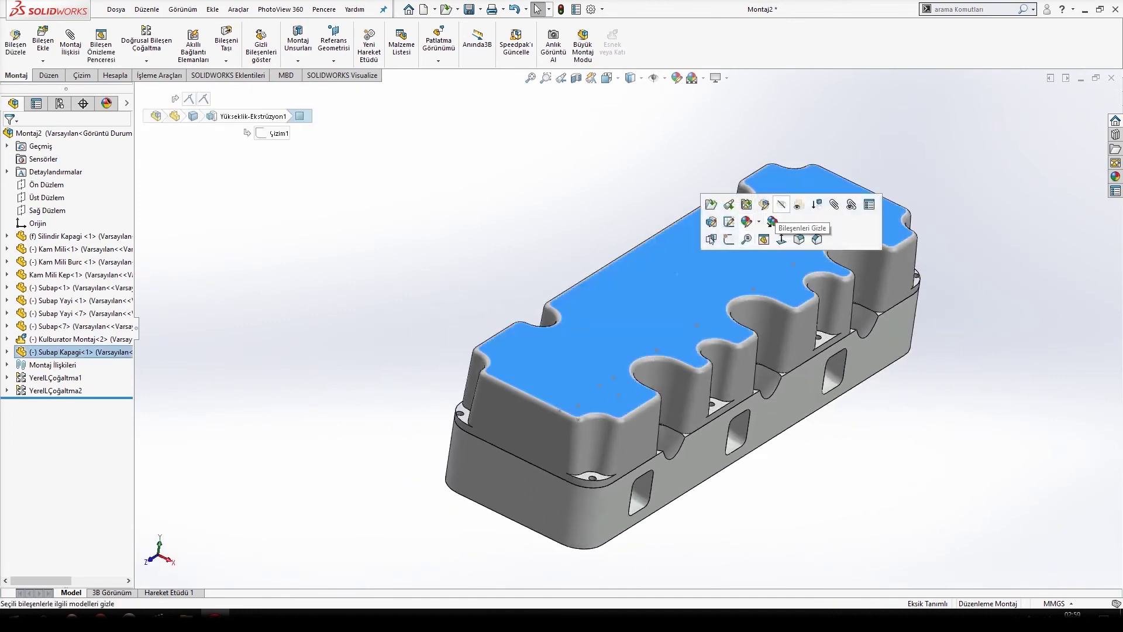
pyautogui.click(799, 204)
pyautogui.moveTo(786, 234)
pyautogui.mouseDown(button='middle')
pyautogui.moveTo(734, 219)
pyautogui.moveTo(813, 195)
pyautogui.moveTo(787, 243)
pyautogui.mouseUp(button='middle')
pyautogui.scroll(-2, 787, 244)
pyautogui.press('z')
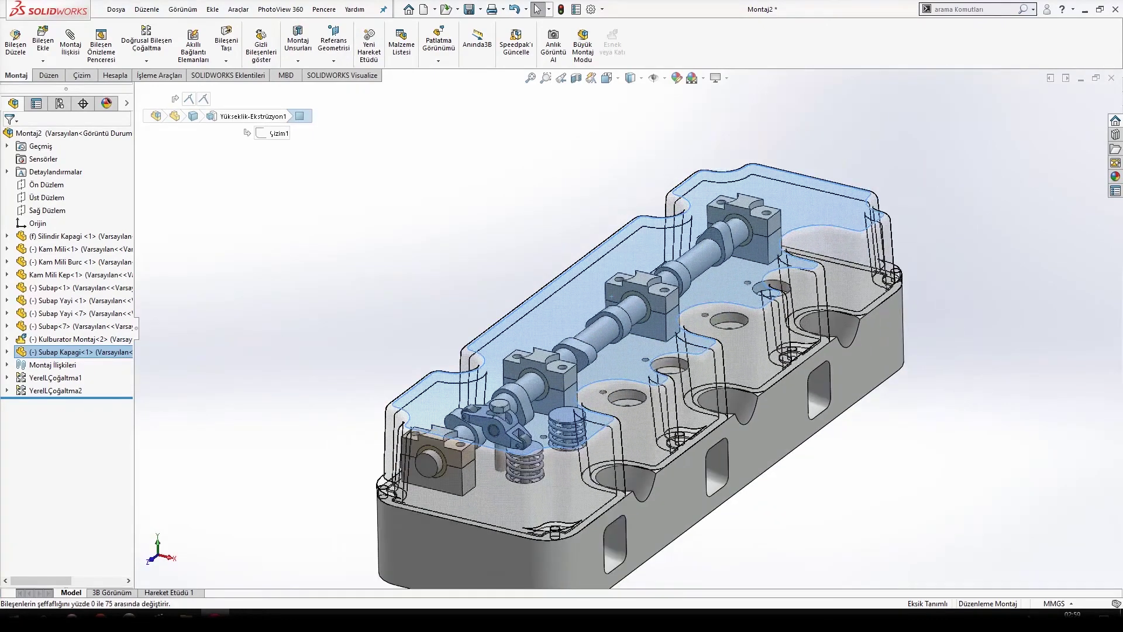
pyautogui.scroll(2, 608, 318)
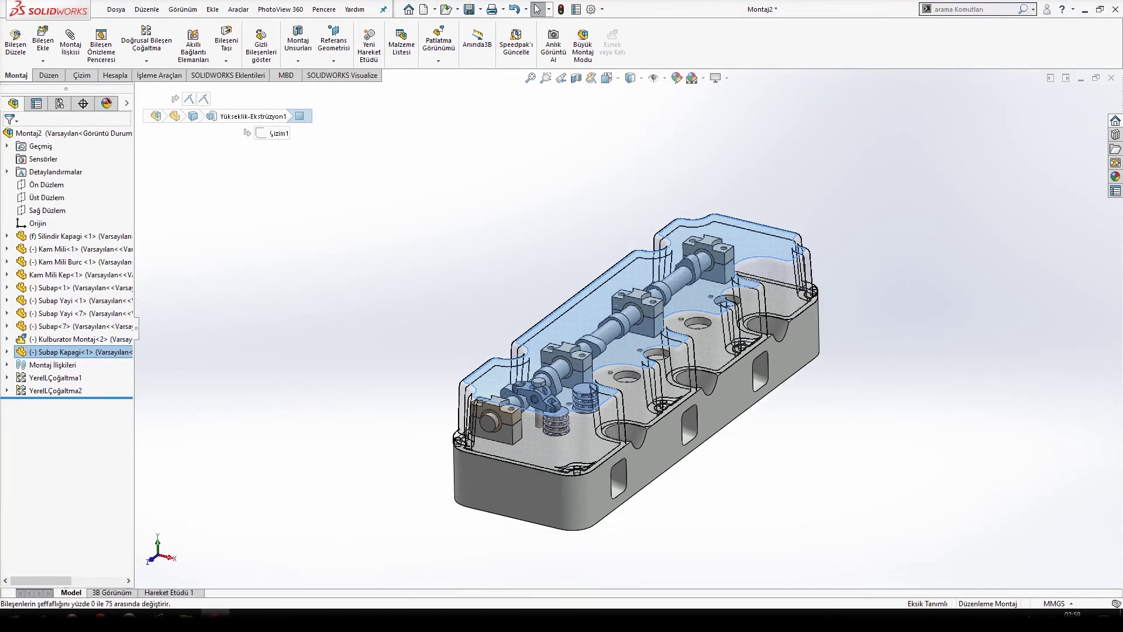
pyautogui.scroll(-1, 441, 319)
pyautogui.press('Escape')
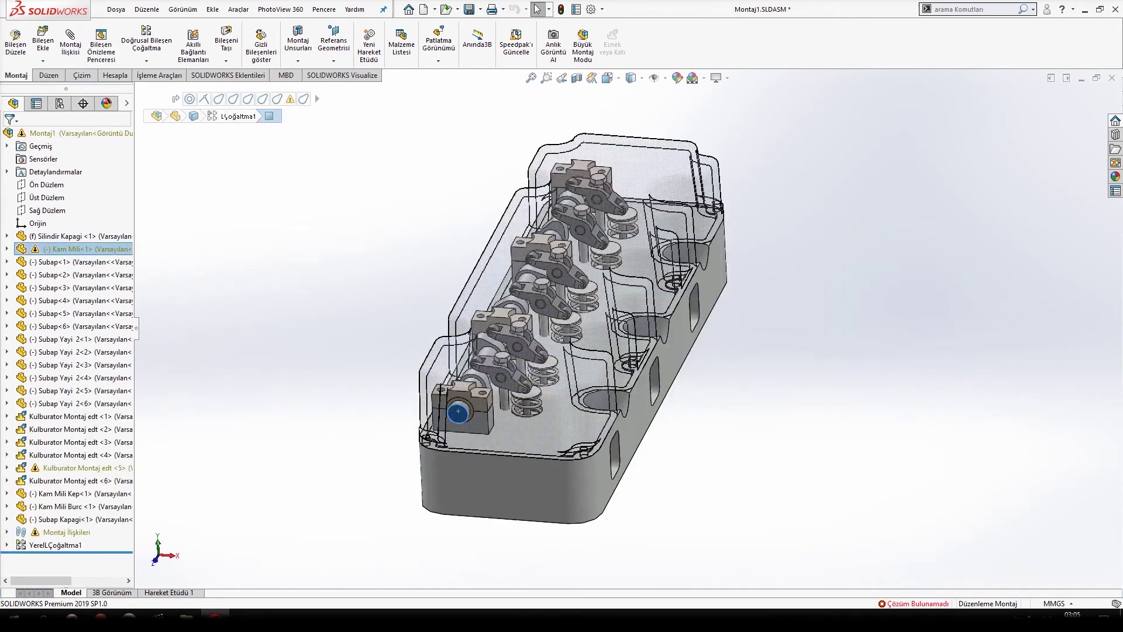
# Rotate the camshaft by its end face in the Montaj1 assembly to examine the valve train's motion
pyautogui.moveTo(457, 411); pyautogui.dragTo(462, 416)
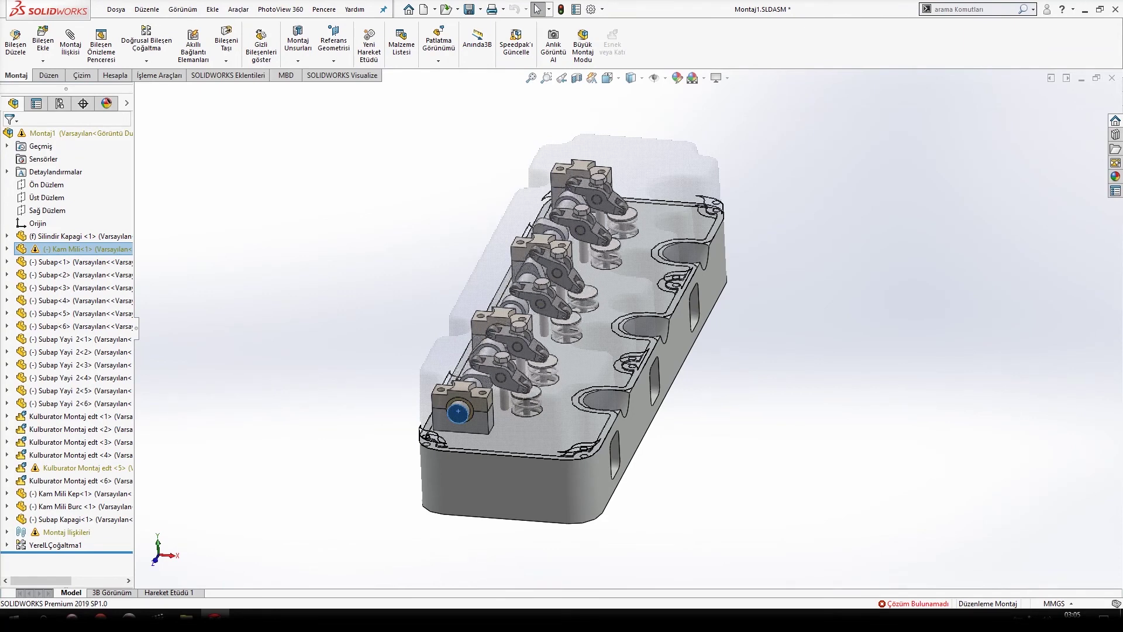
# Make the Silindir Kapagi cylinder head transparent so the valves and springs inside it show
pyautogui.click(512, 500)
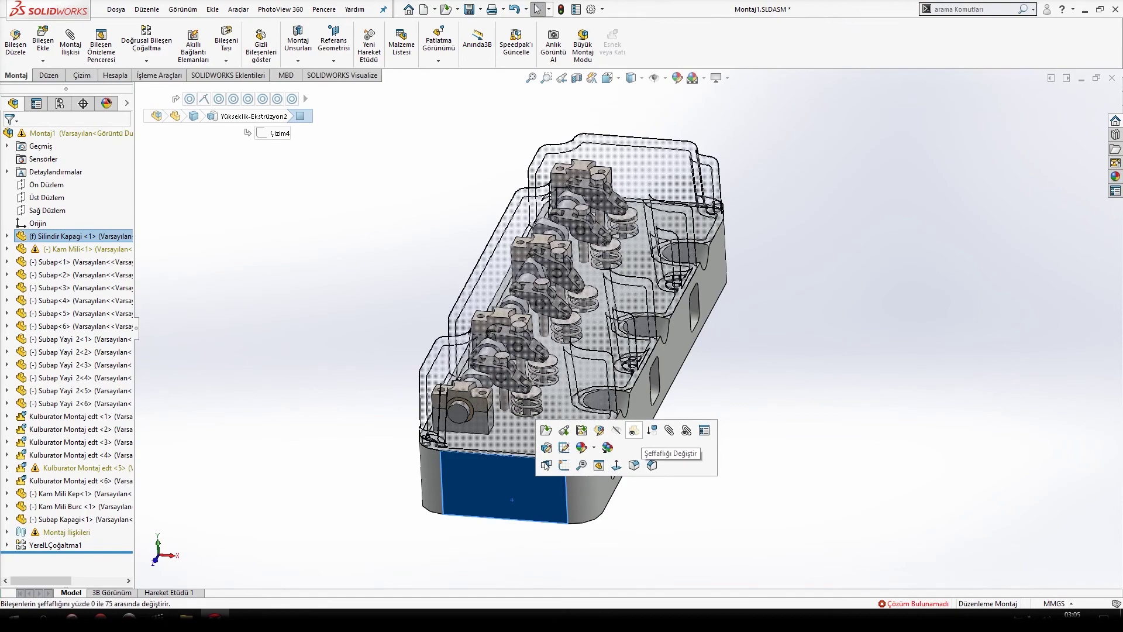
pyautogui.click(633, 431)
pyautogui.press('Escape')
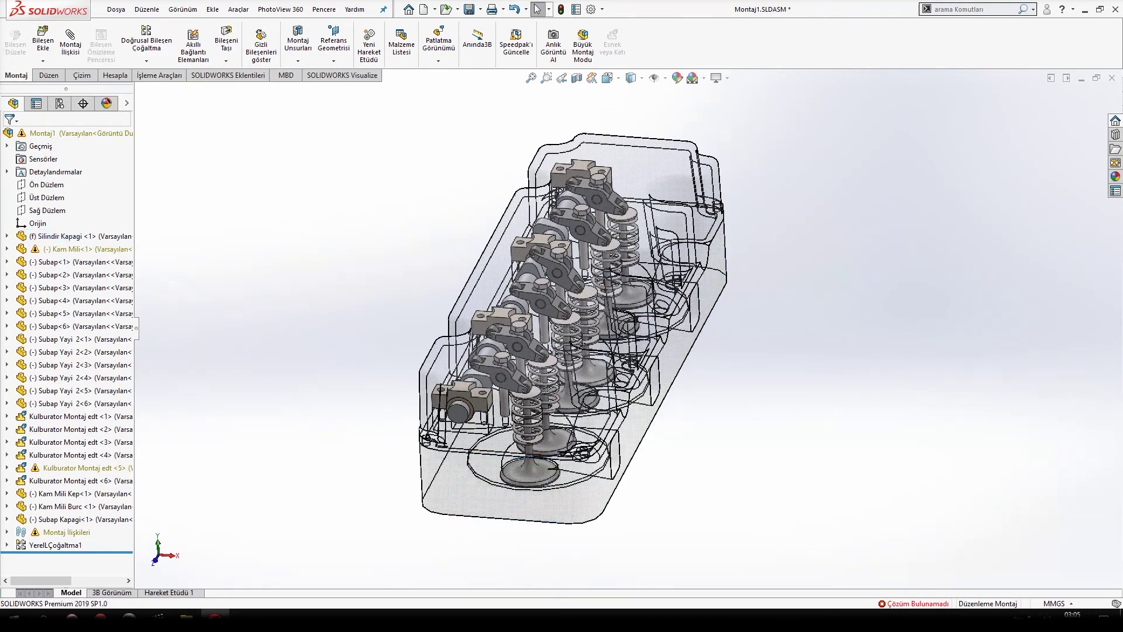
# Examine the transparent assembly from the front and along its length, rotating the camshaft by its end face to watch the valve motion
pyautogui.press('space')
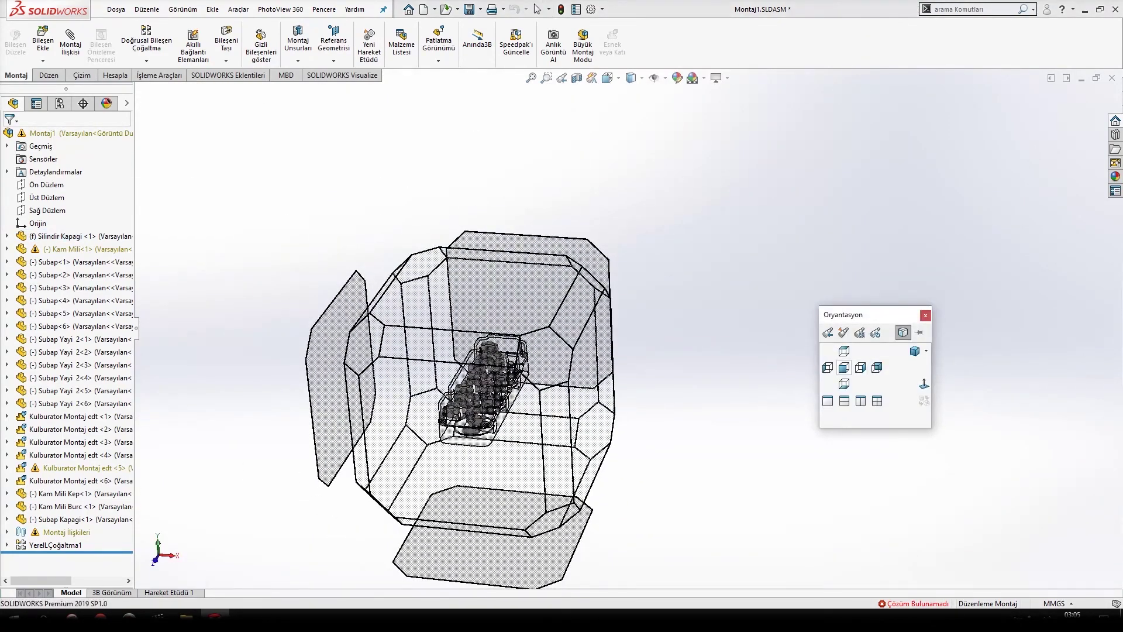
pyautogui.click(844, 368)
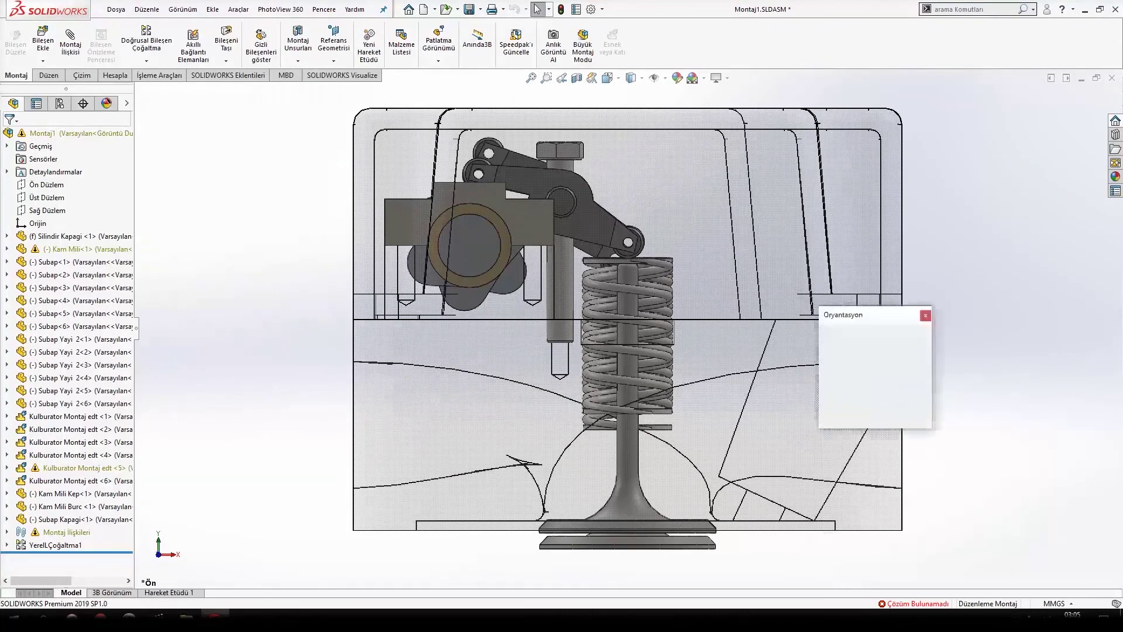
pyautogui.press('space')
pyautogui.hotkey('ctrl', '4')
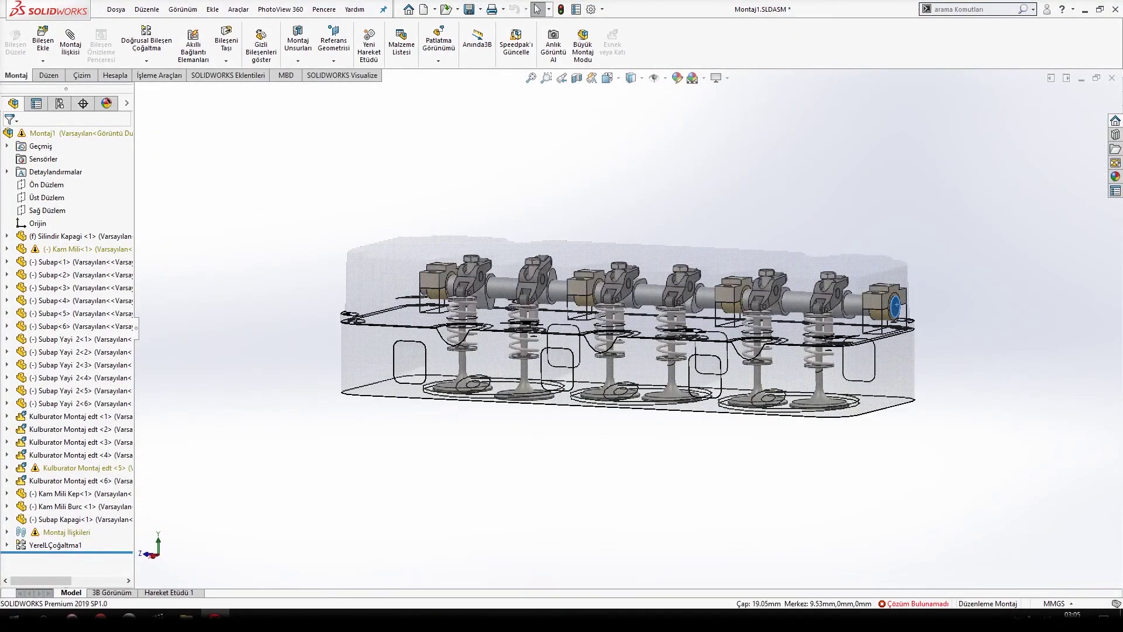
pyautogui.moveTo(895, 307); pyautogui.dragTo(896, 304)
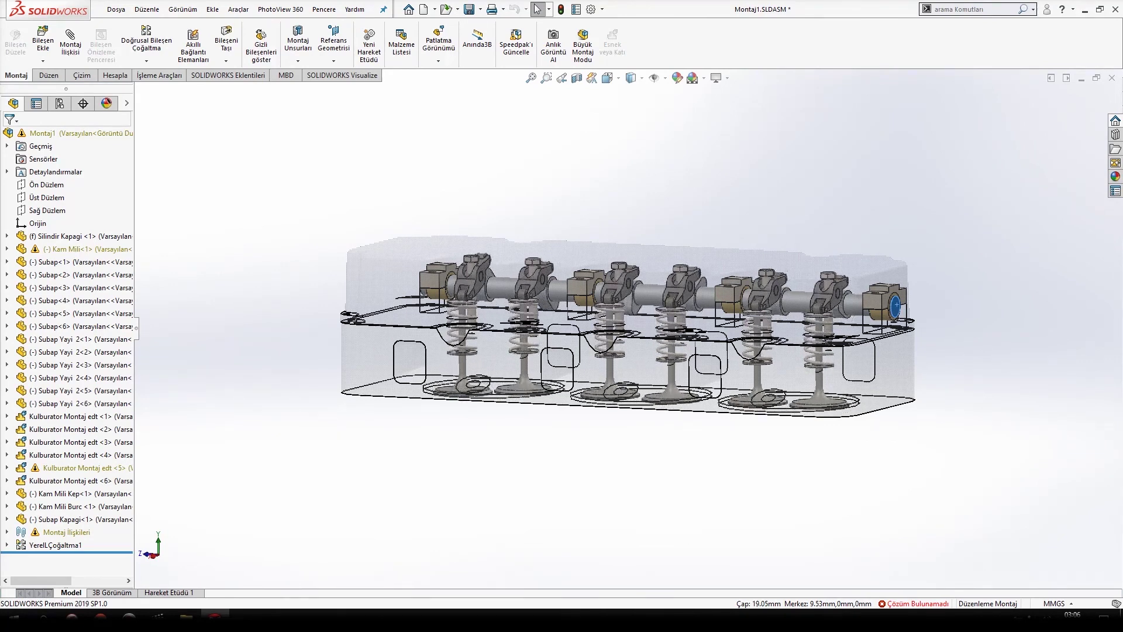
pyautogui.moveTo(896, 304); pyautogui.dragTo(898, 305)
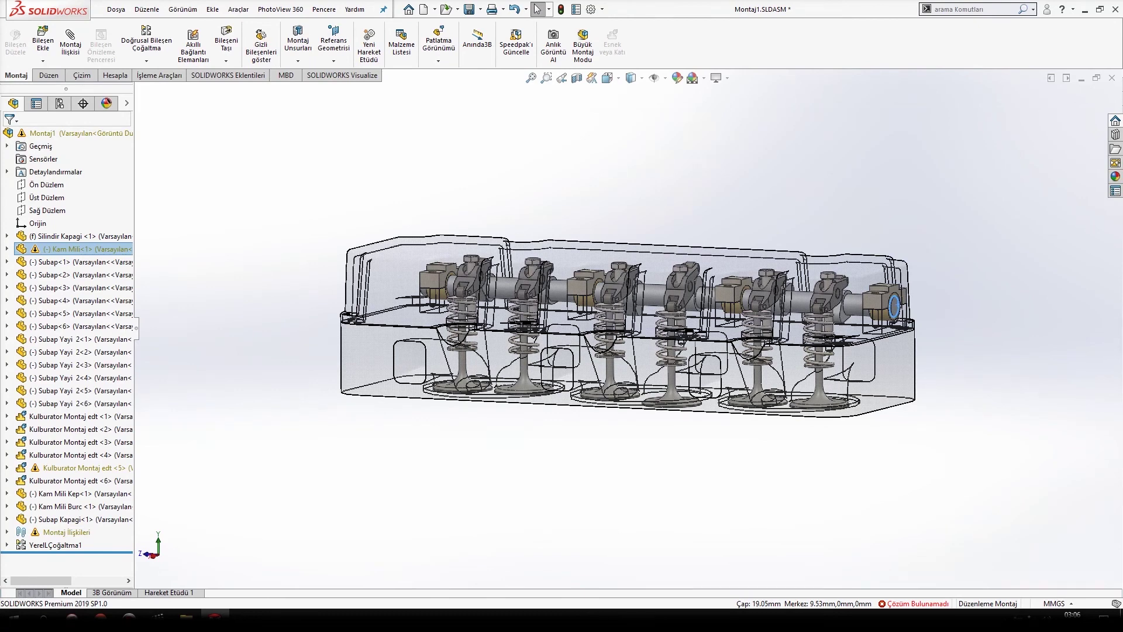
# Turn off transparency for the Subap Kapagi cover and the Silindir Kapagi cylinder head
pyautogui.click(392, 281)
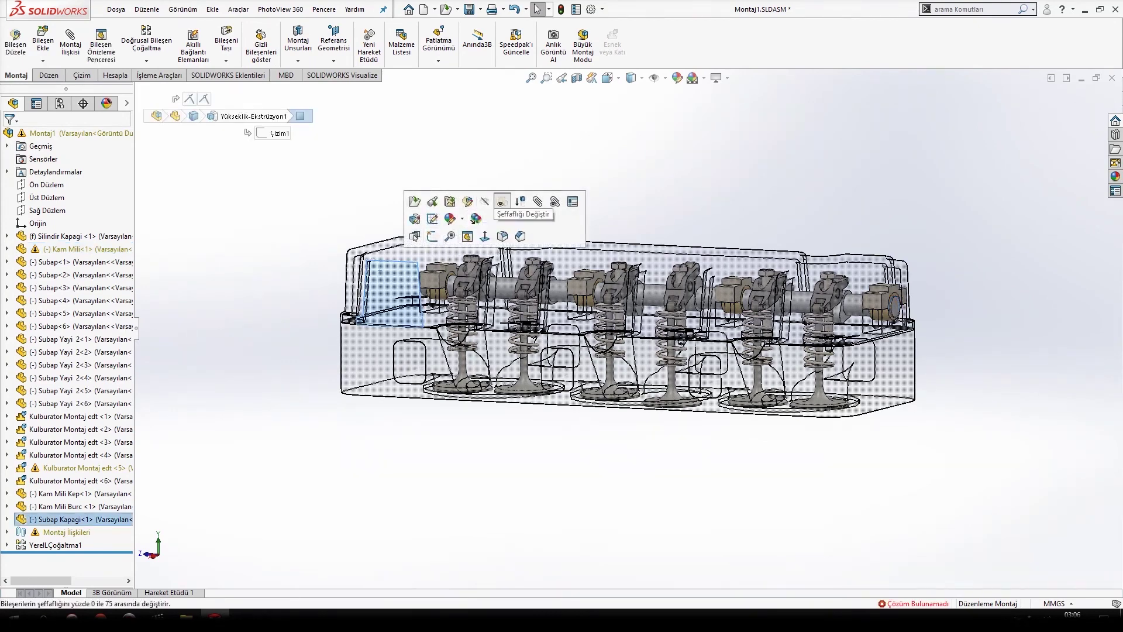
pyautogui.click(501, 201)
pyautogui.click(397, 339)
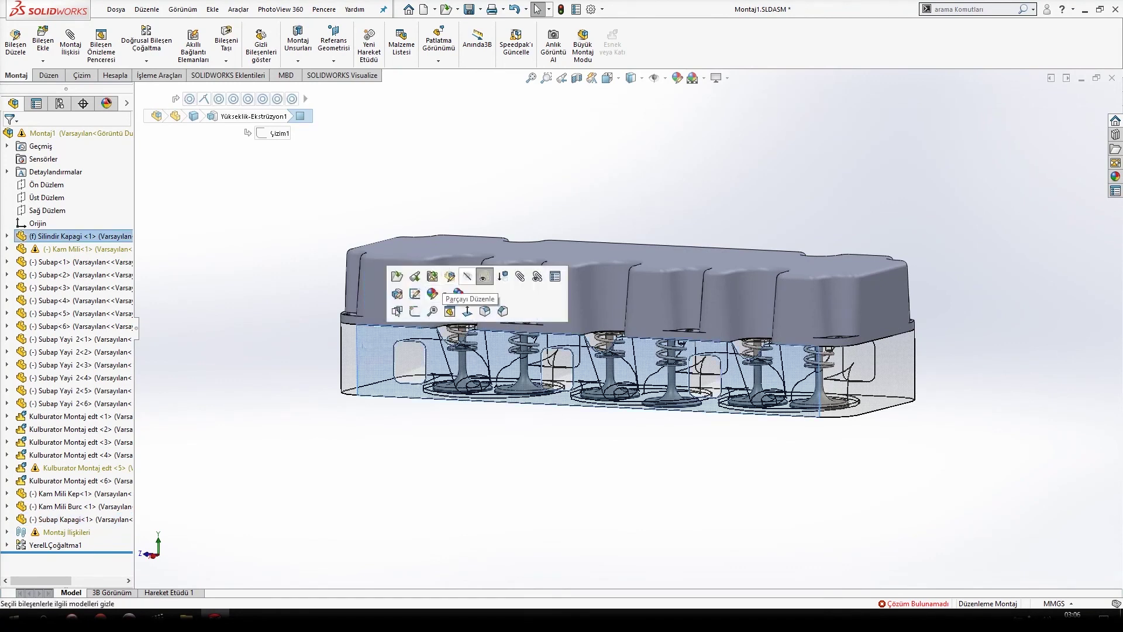
pyautogui.click(468, 293)
pyautogui.press('Escape')
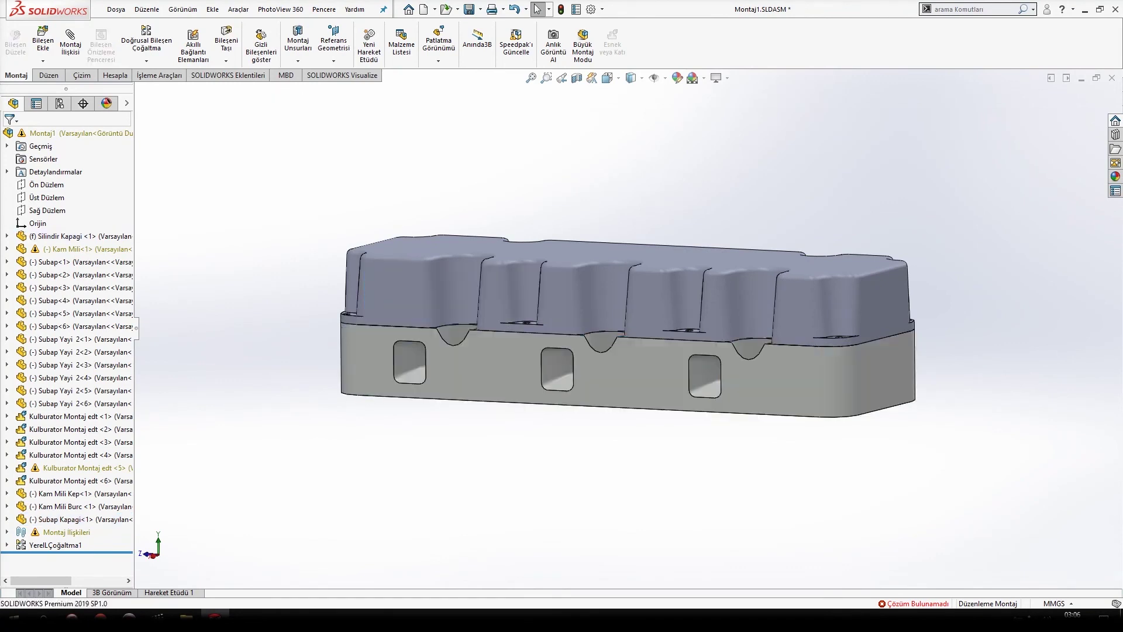
# Make only the Subap Kapagi cover transparent again, leaving the cylinder head opaque
pyautogui.click(404, 284)
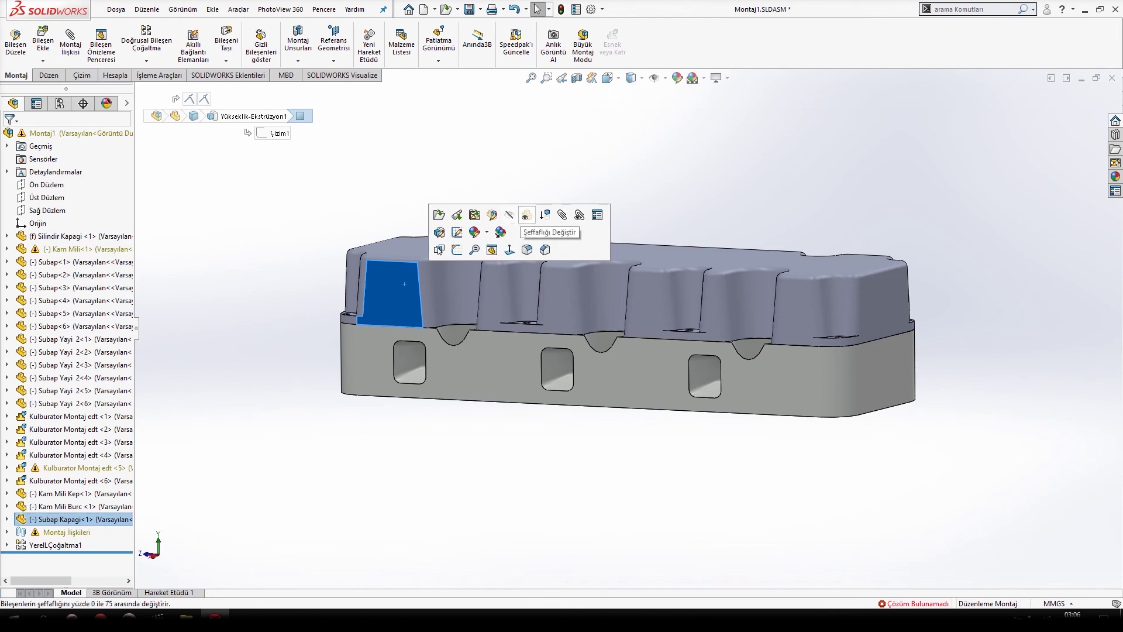
pyautogui.click(526, 215)
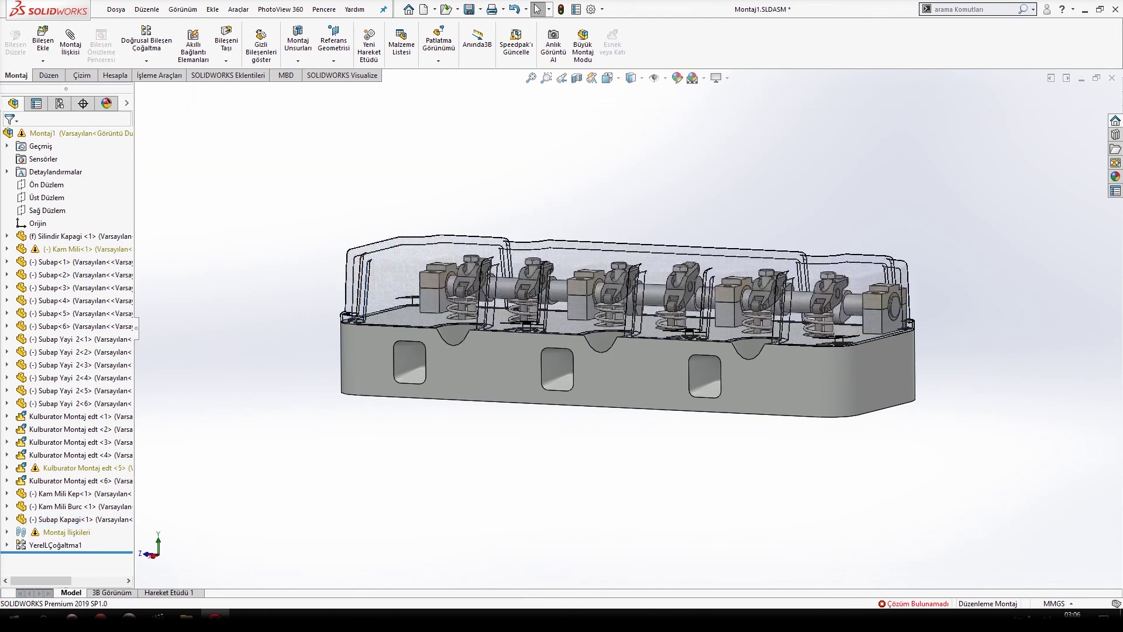